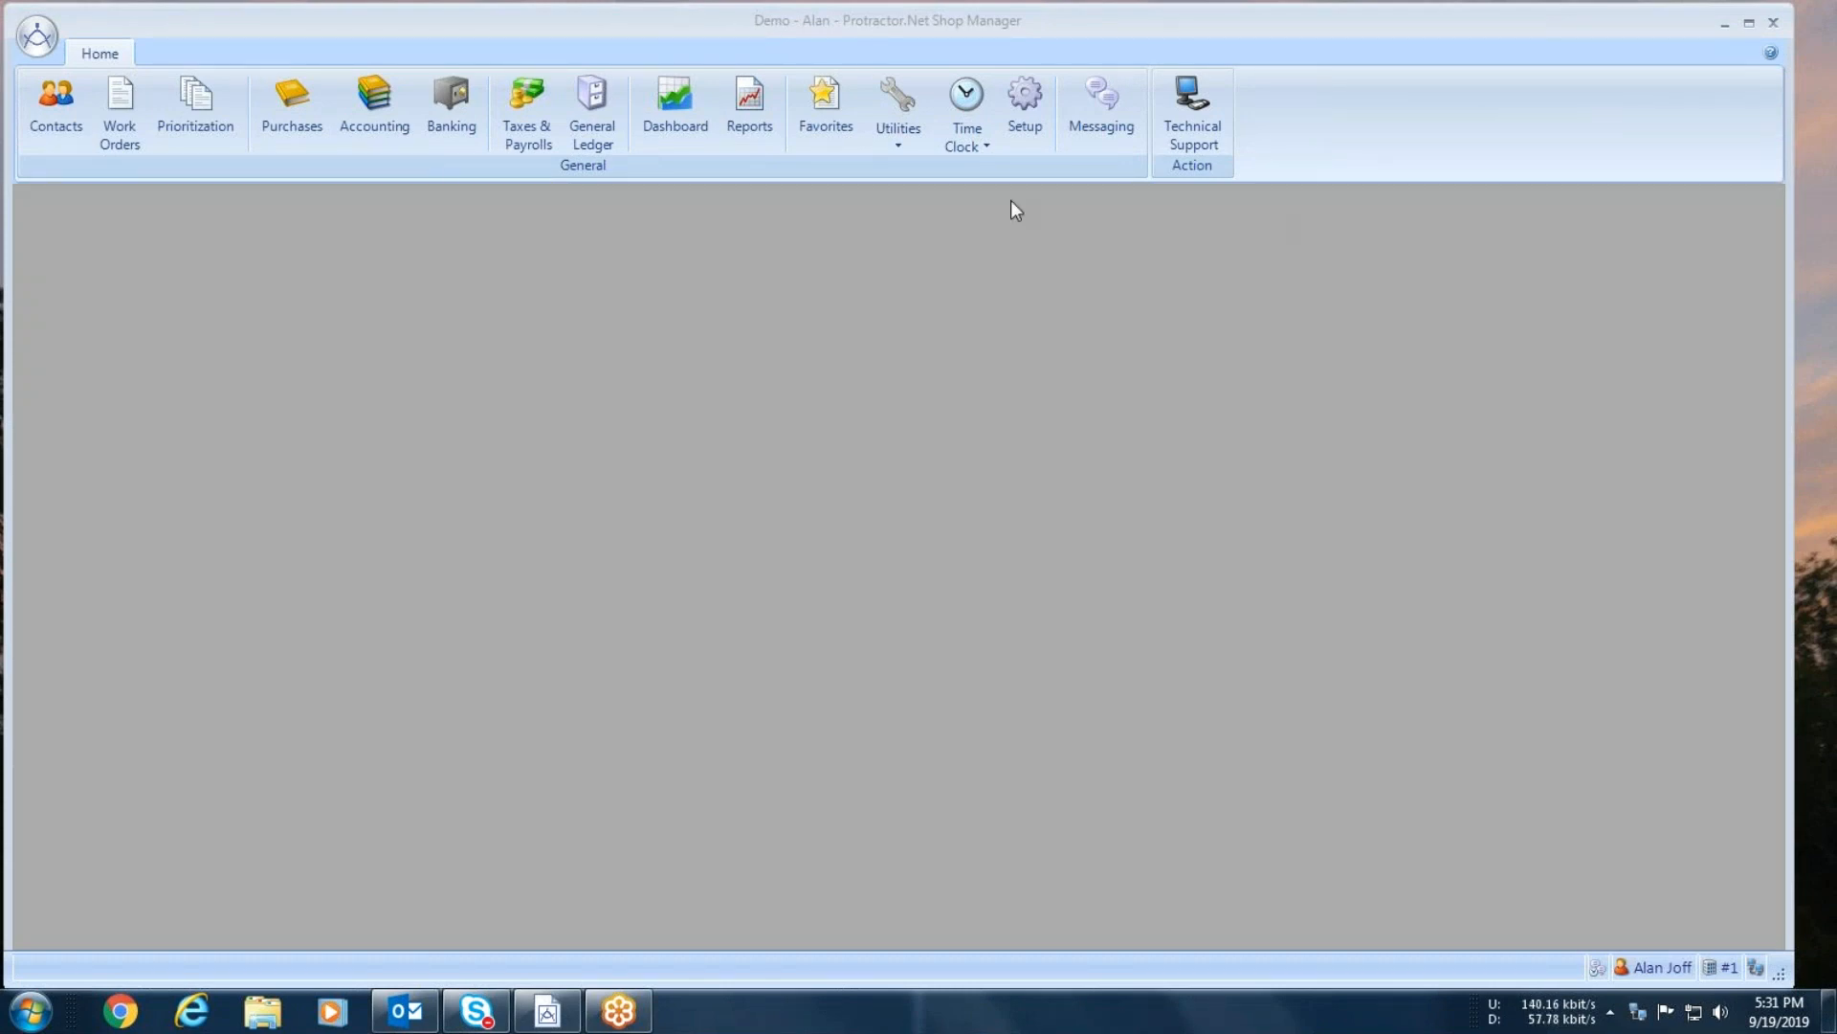
Step: Search the inventory for descriptions matching "air fil" and open the air filter CA10888 for editing
{"action": "left_click", "coordinate": [898, 143]}
{"action": "left_click", "coordinate": [924, 201]}
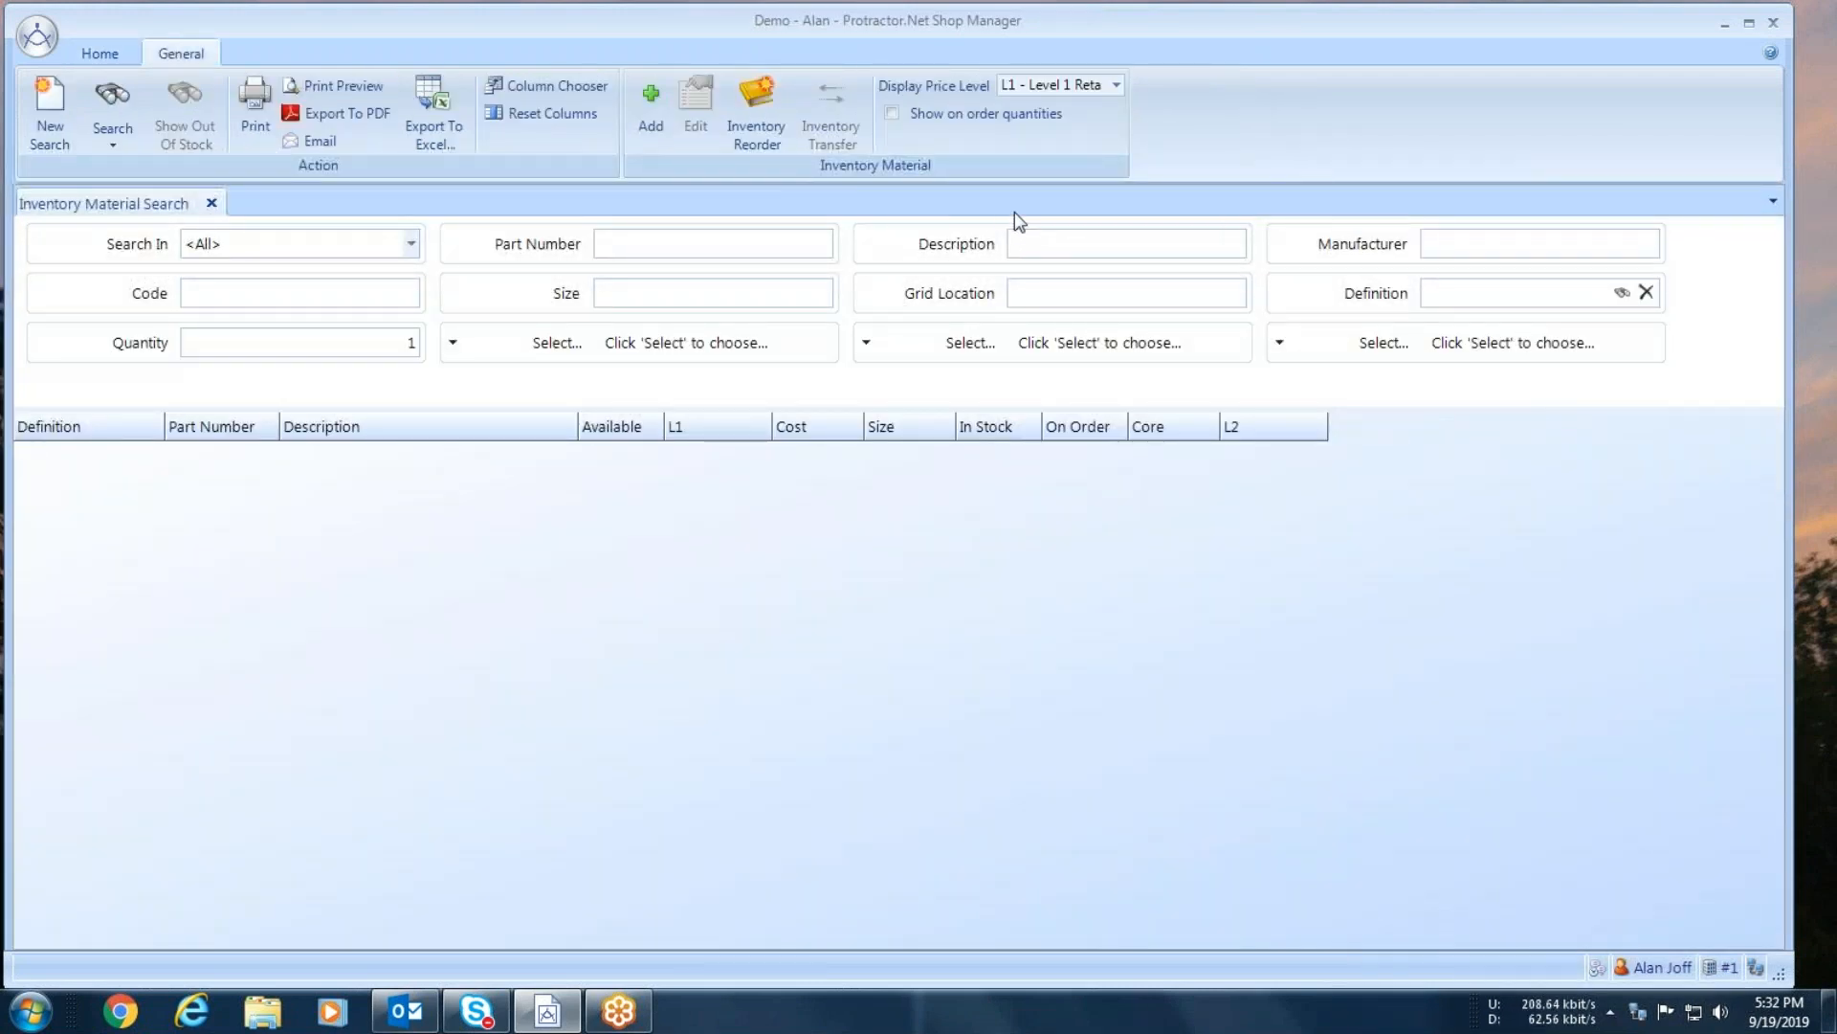
{"action": "type", "text": "air fil"}
{"action": "key", "text": "Return"}
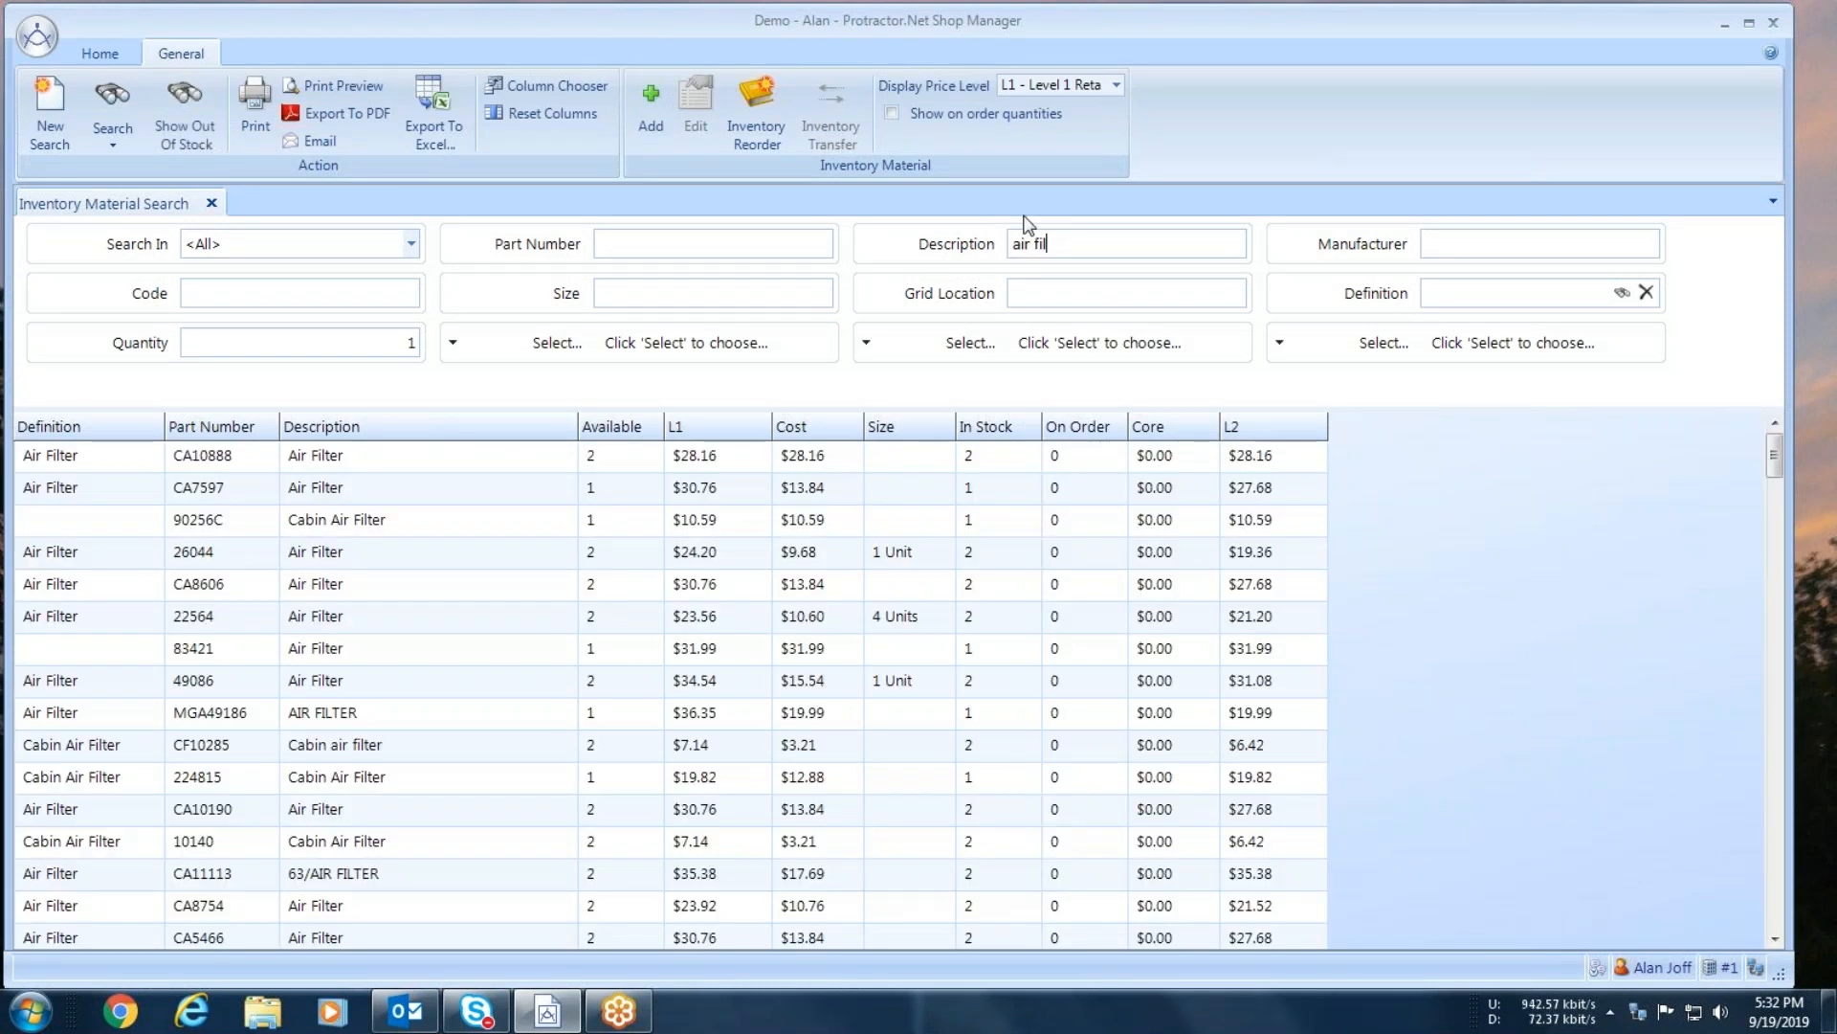
{"action": "left_click", "coordinate": [534, 457]}
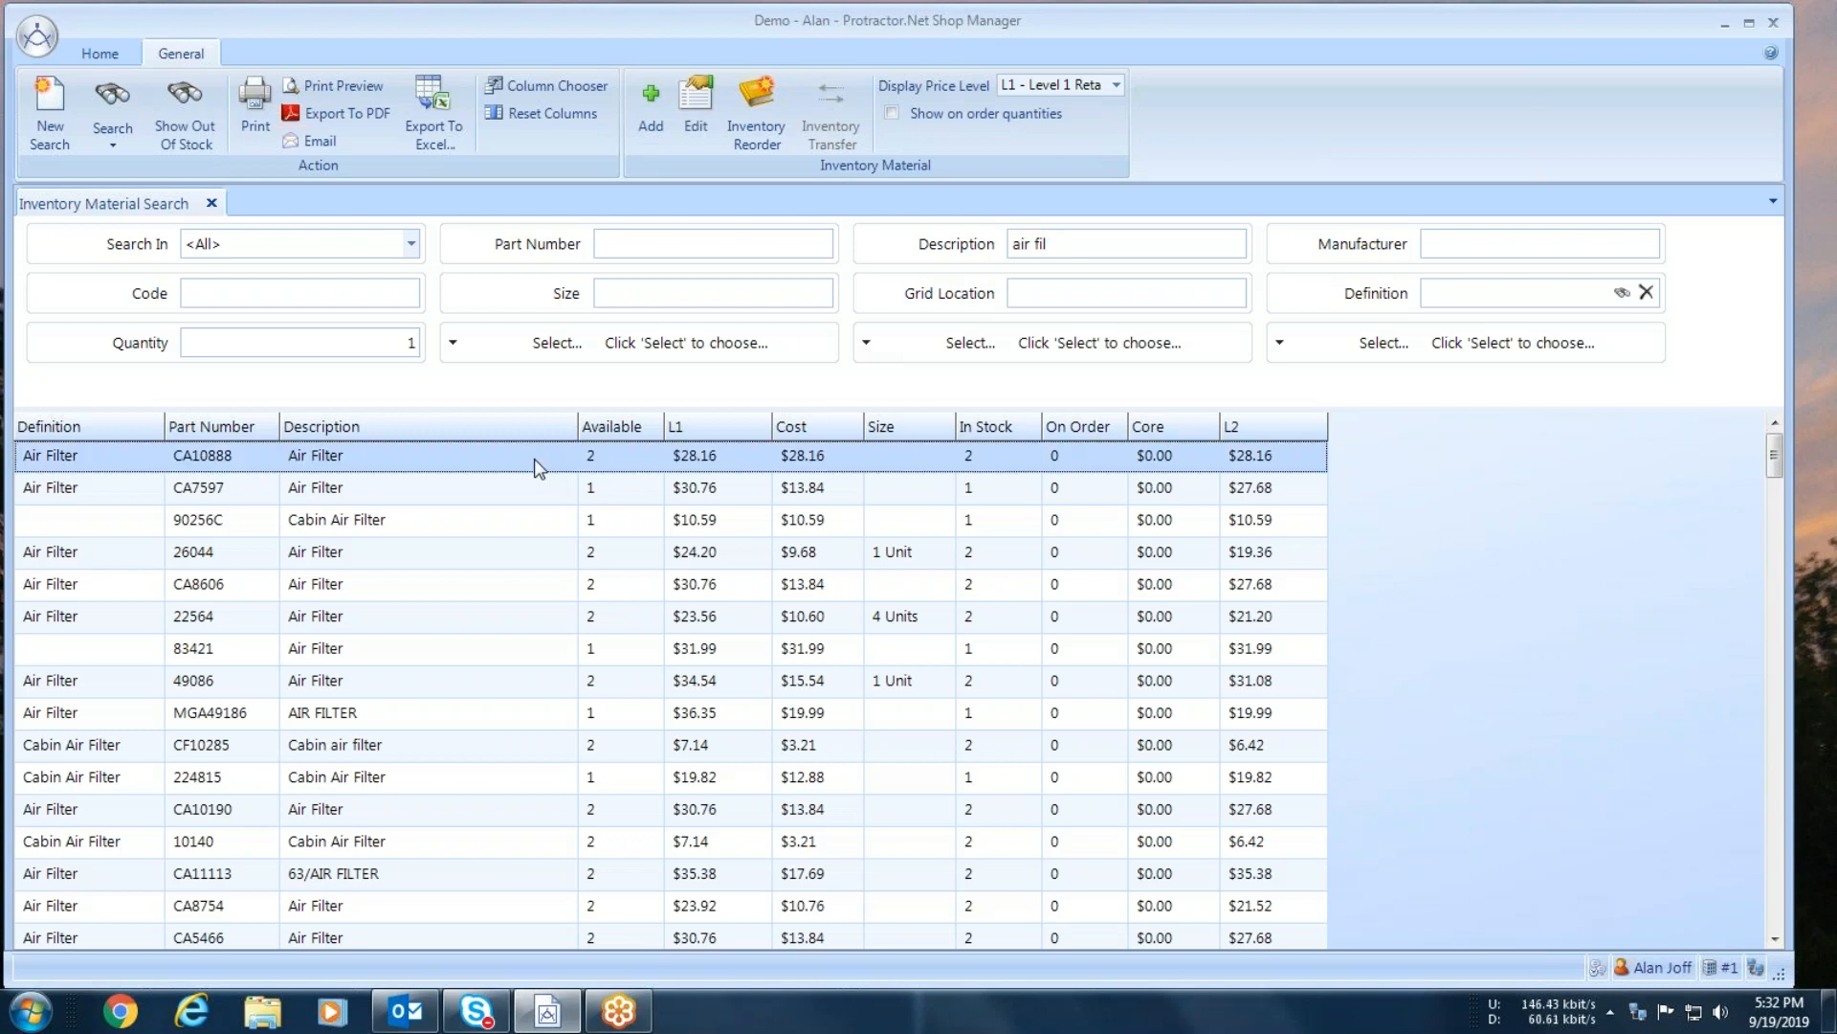
{"action": "right_click", "coordinate": [534, 458]}
{"action": "left_click", "coordinate": [584, 505]}
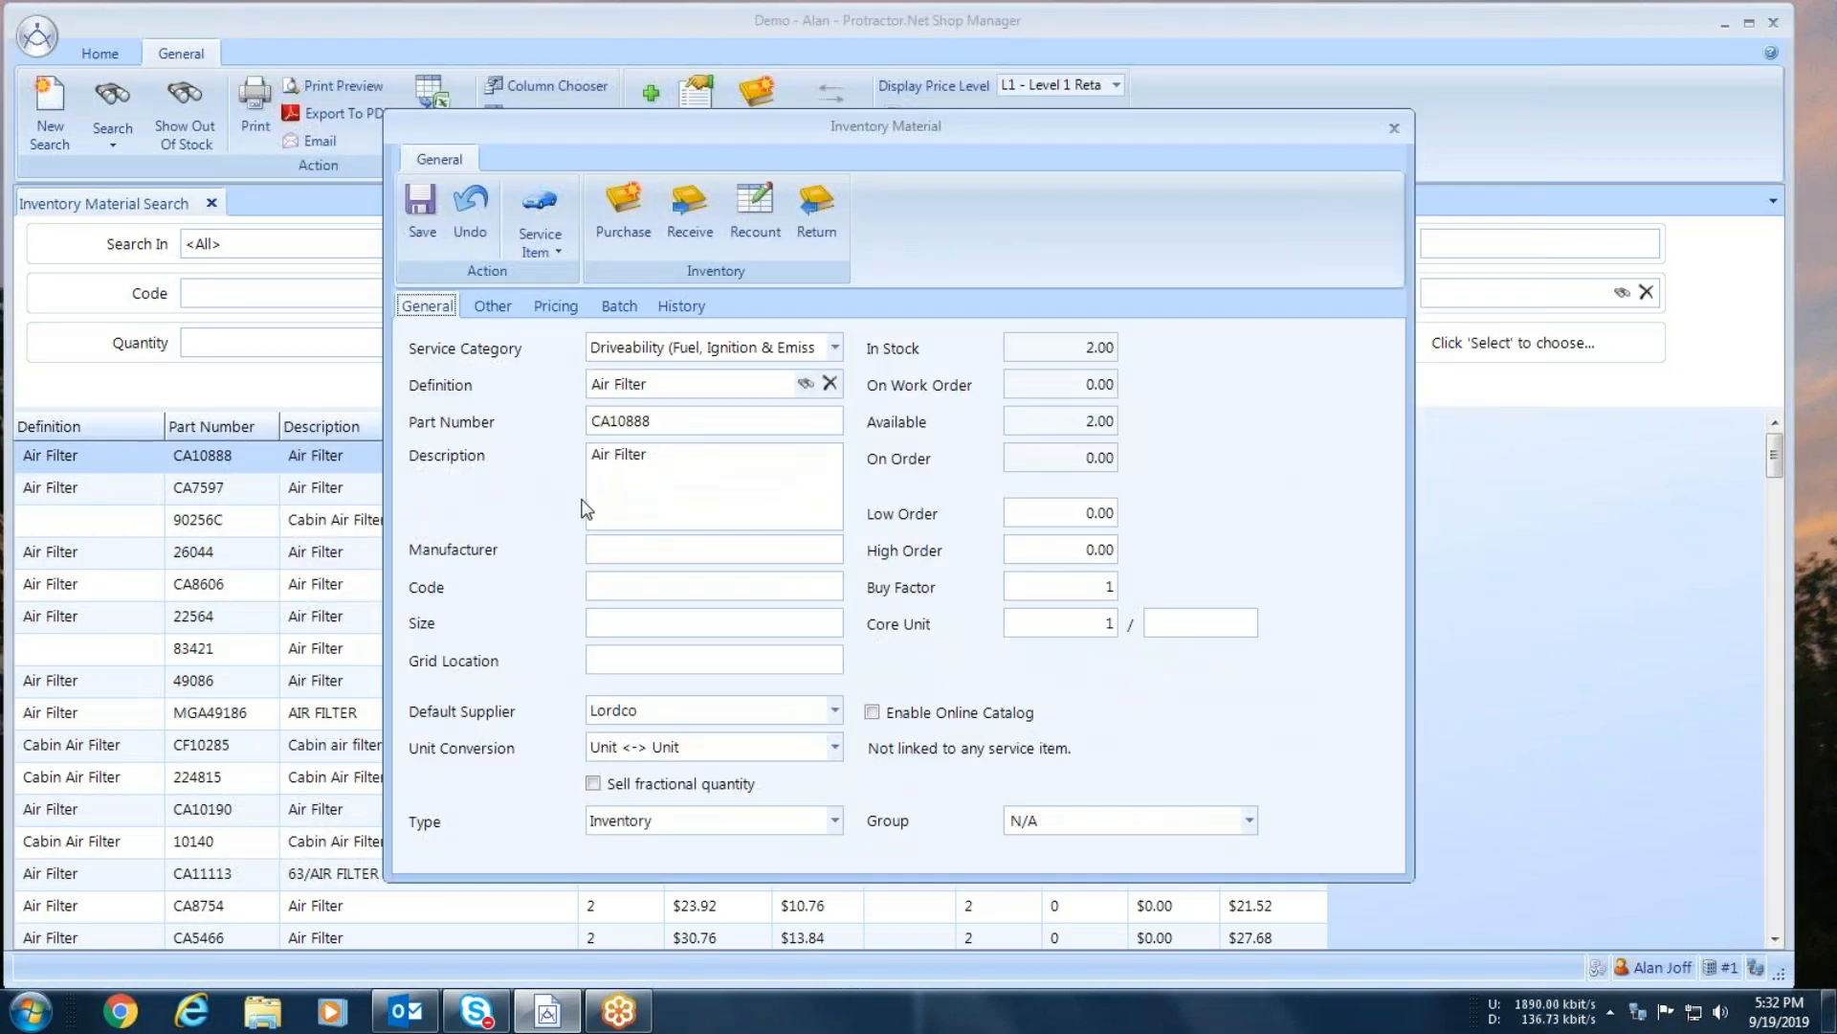
Step: Receive 2 units of the air filter from Lordco on invoice 91919 and save the inventory record
{"action": "left_click", "coordinate": [681, 203]}
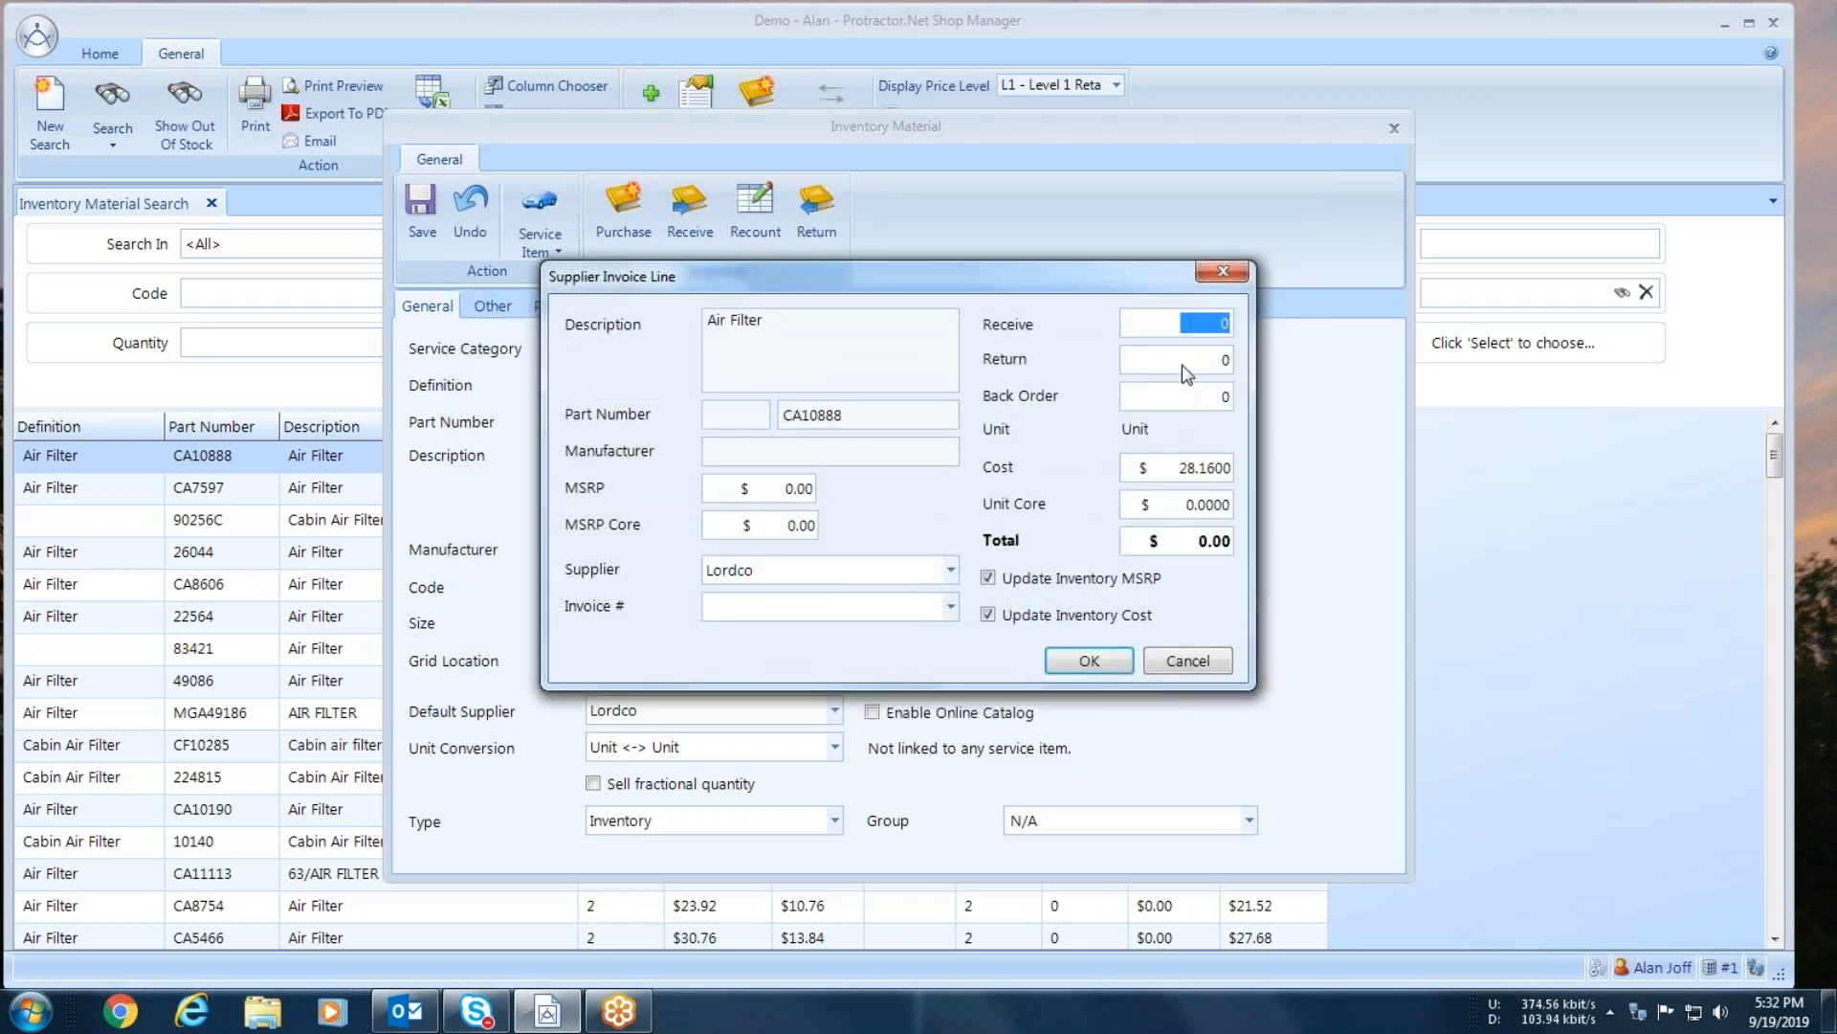
{"action": "type", "text": "2"}
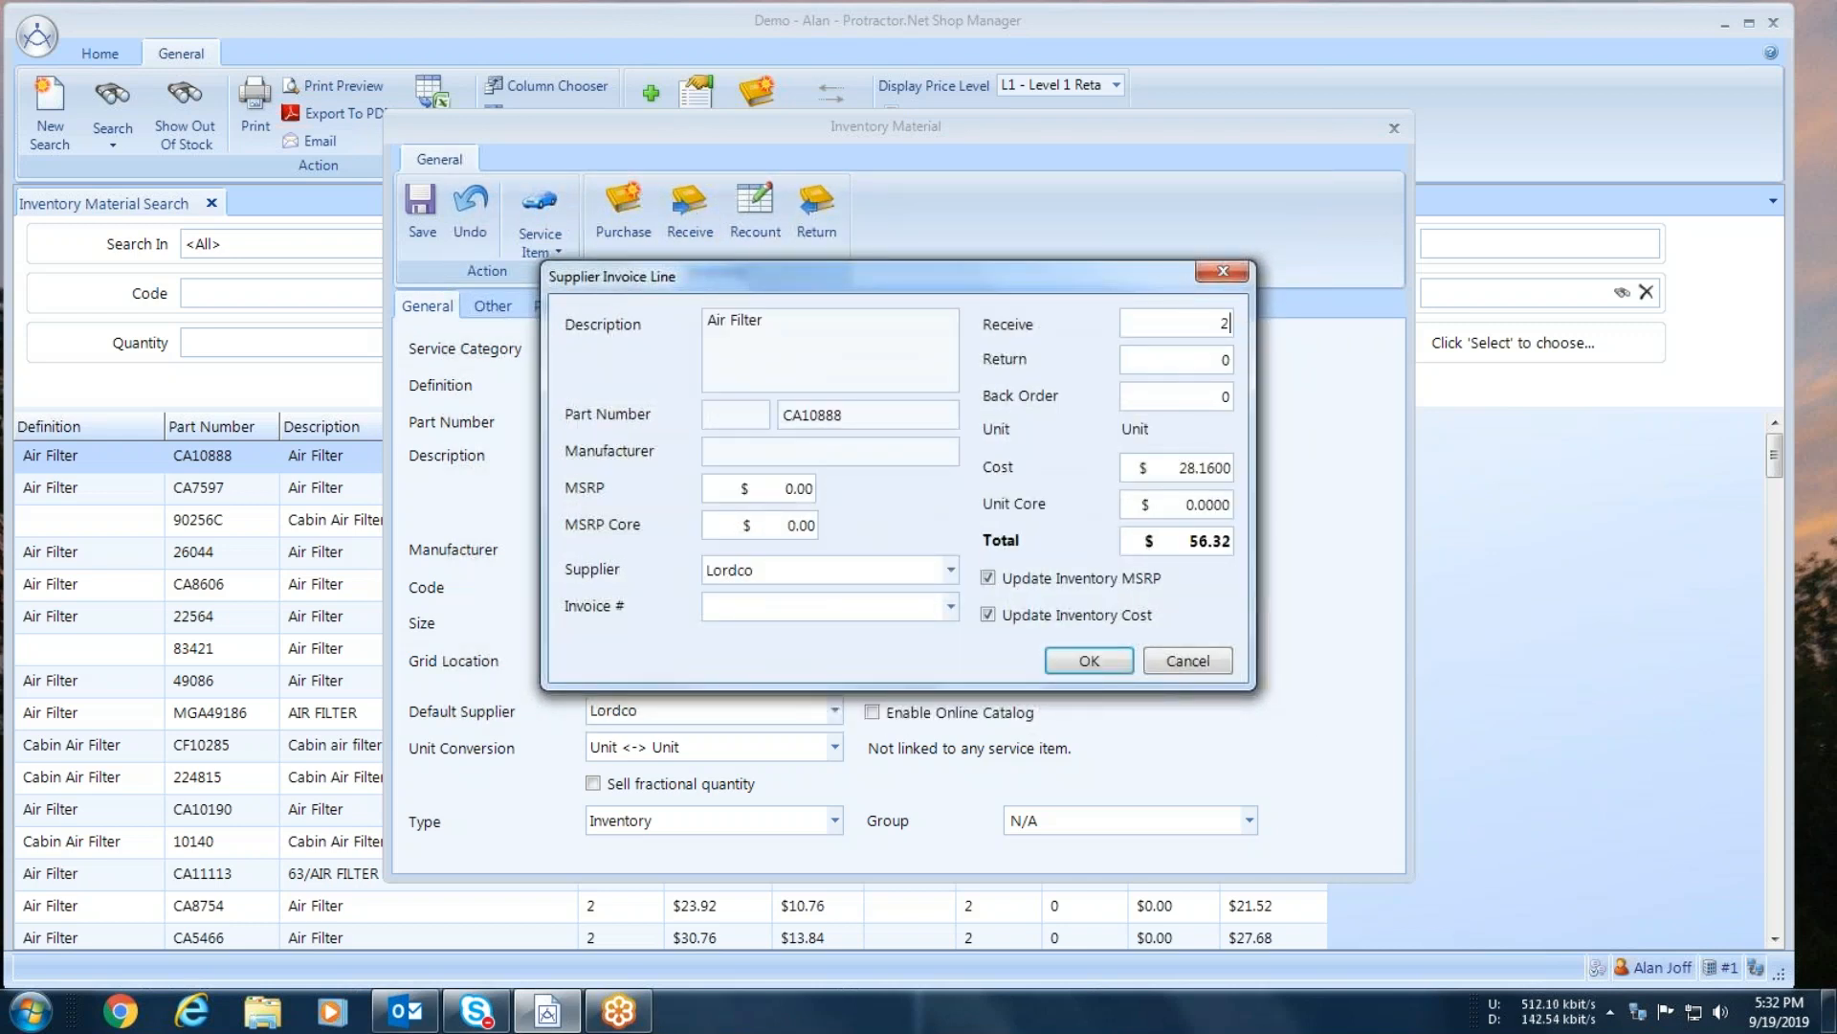
{"action": "left_click", "coordinate": [737, 605]}
{"action": "type", "text": "91919"}
{"action": "left_click", "coordinate": [1082, 662]}
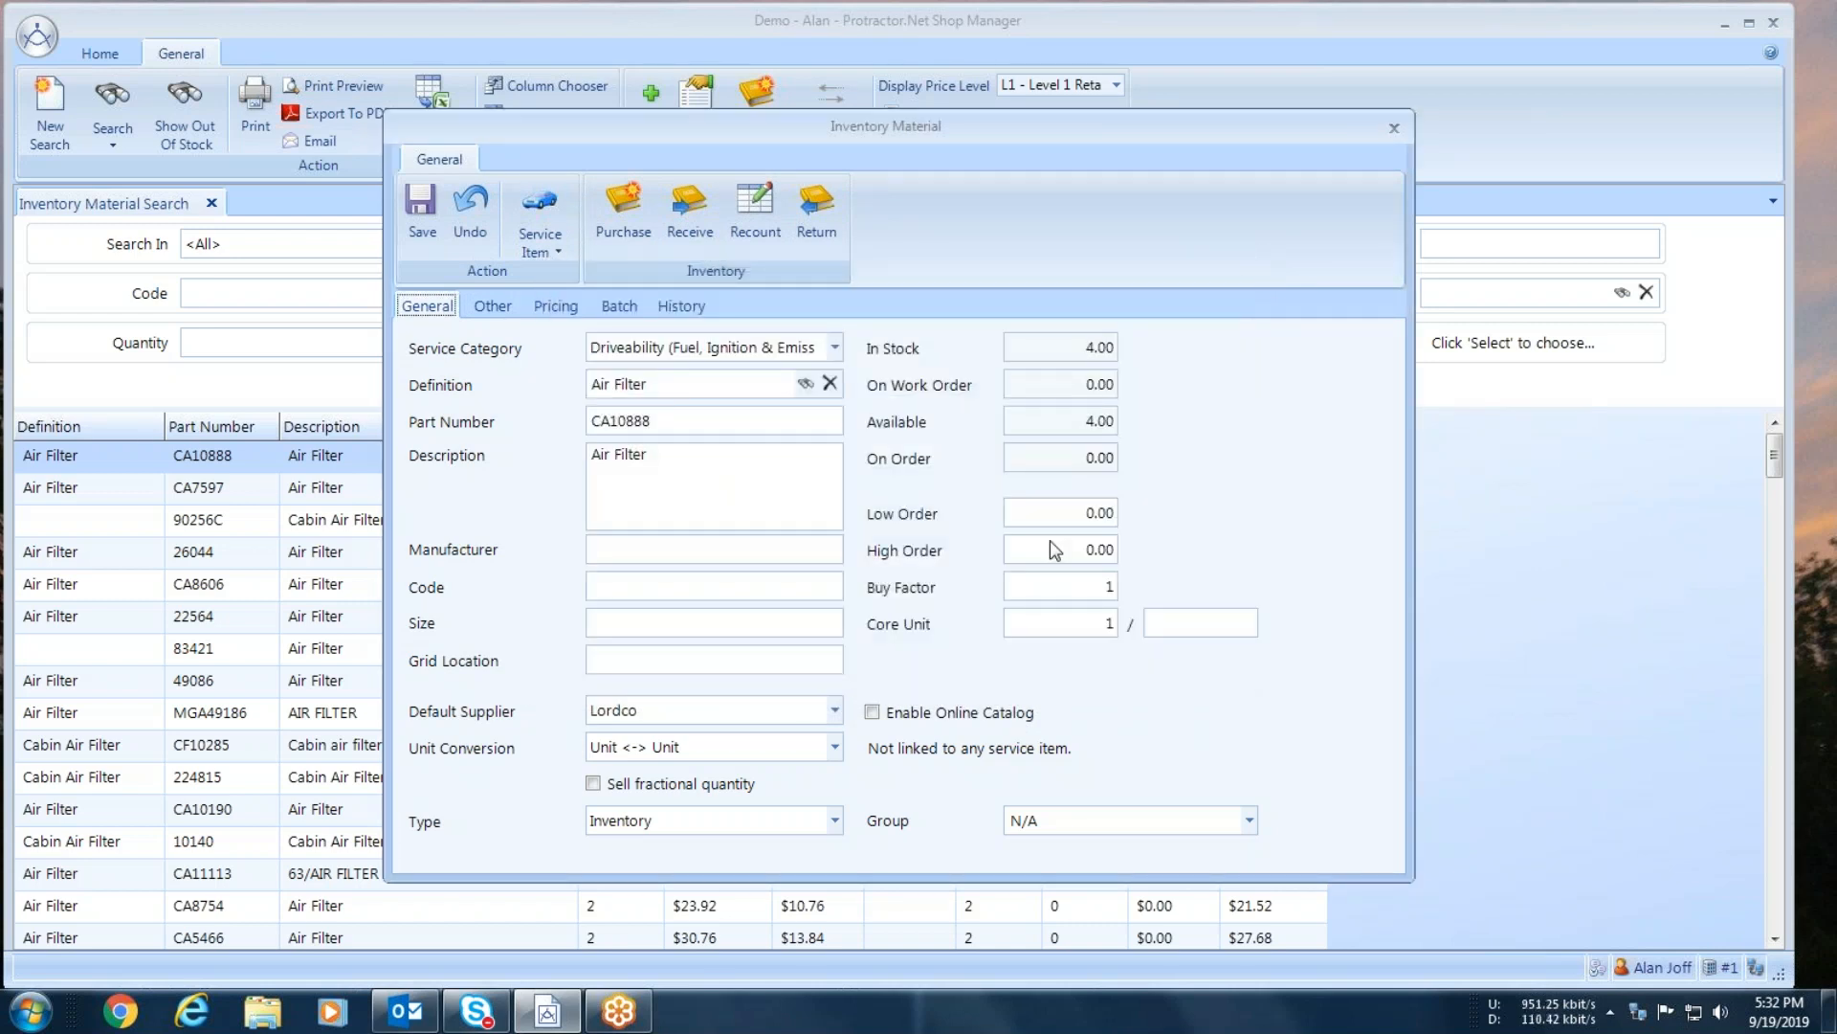
{"action": "left_click", "coordinate": [421, 210]}
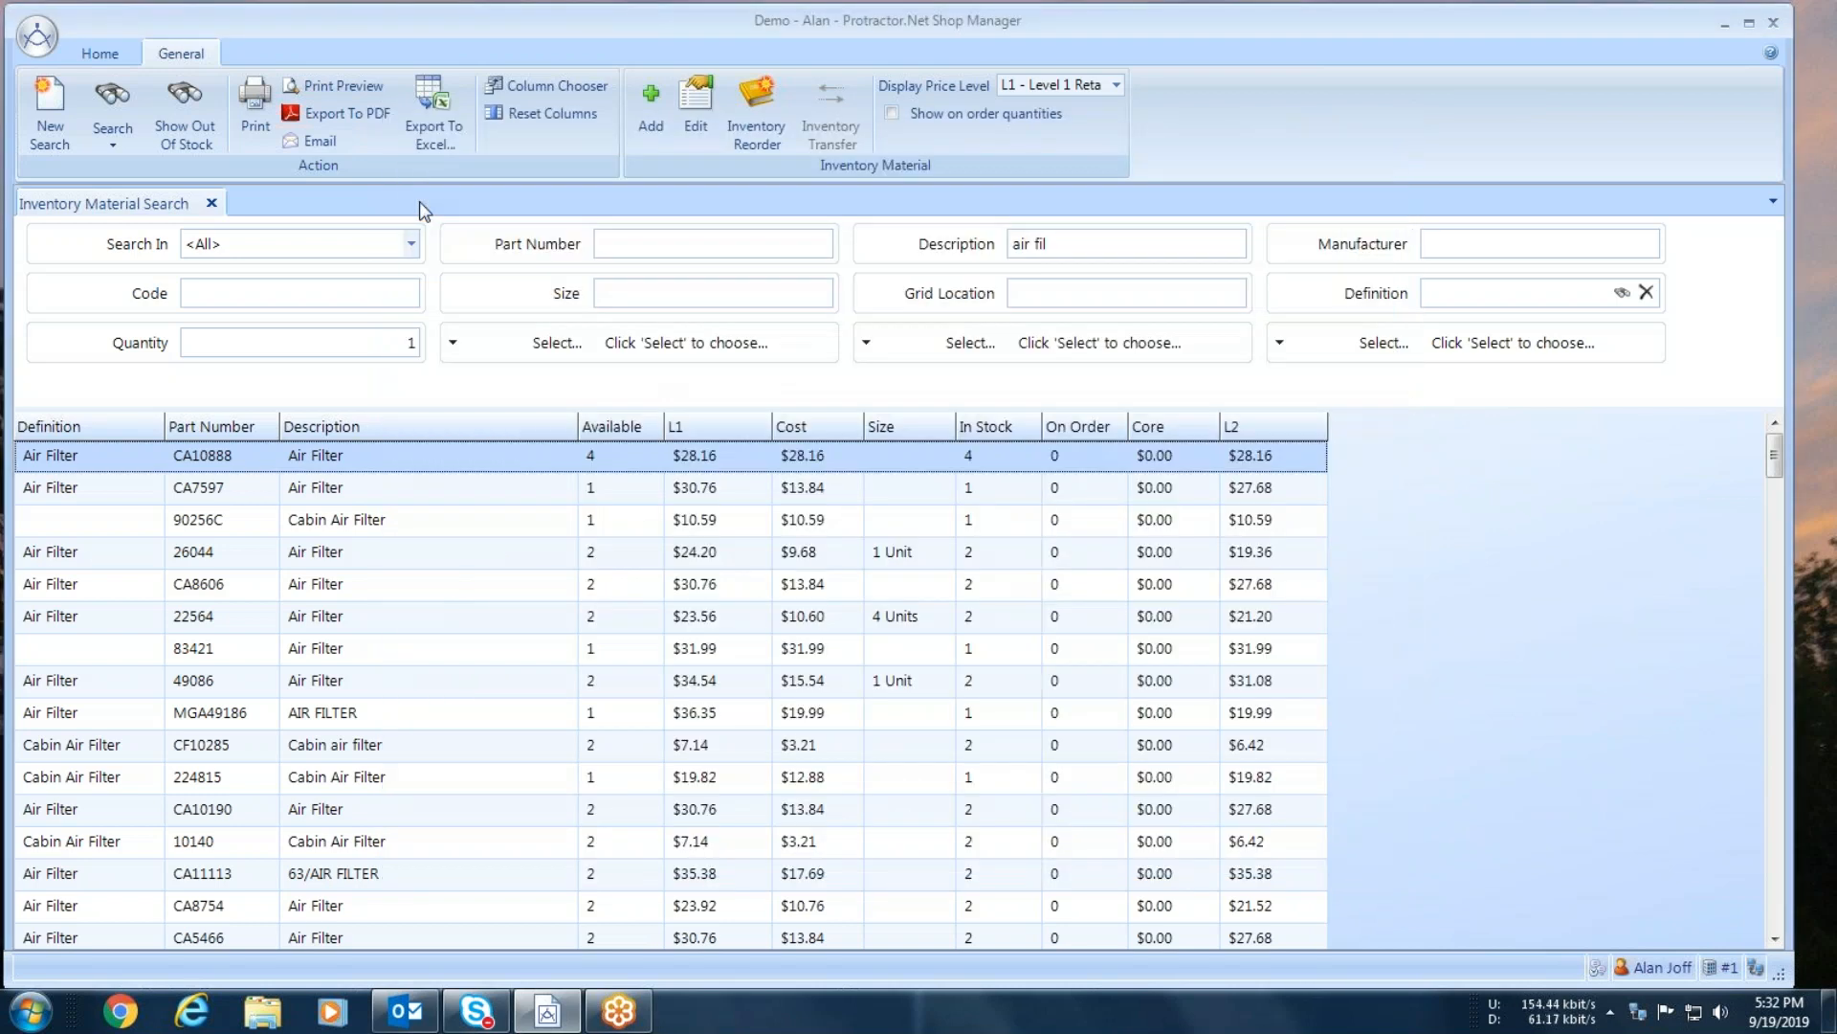
Step: Reopen air filter CA10888, receive another 2 units on the same invoice 91919, save it and close the inventory search
{"action": "right_click", "coordinate": [529, 462]}
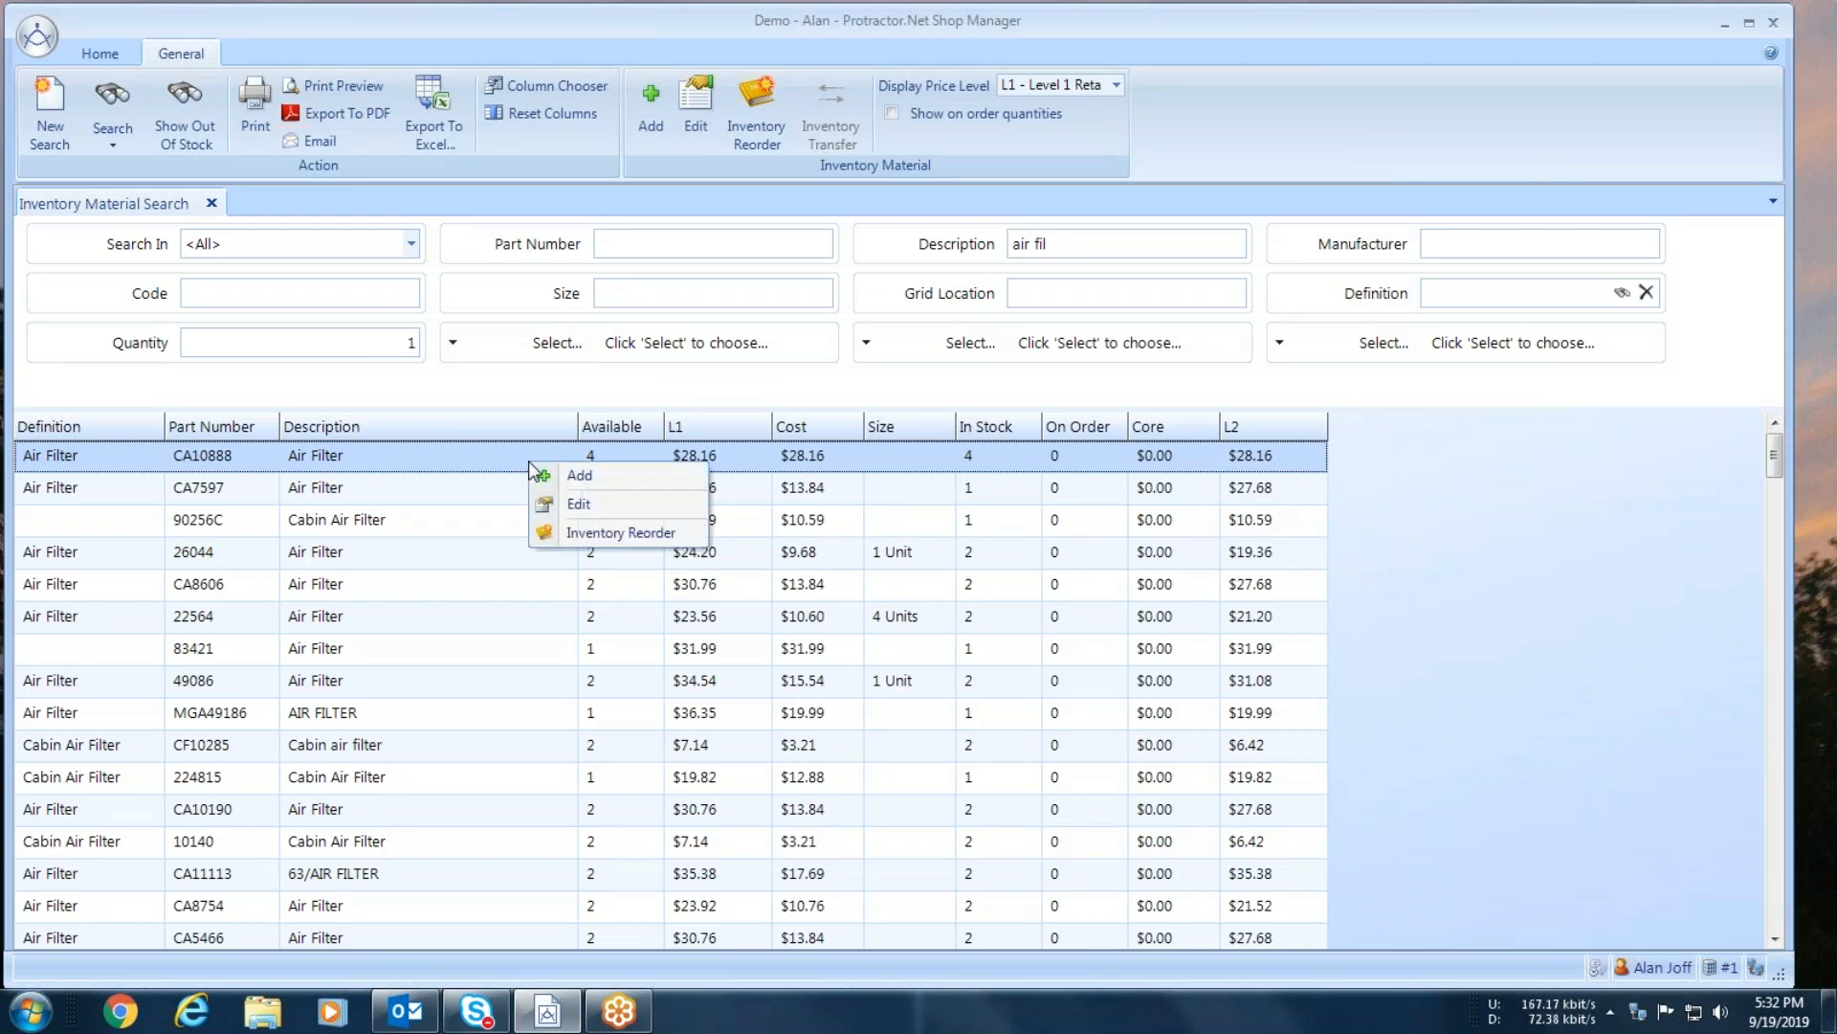
{"action": "left_click", "coordinate": [581, 507]}
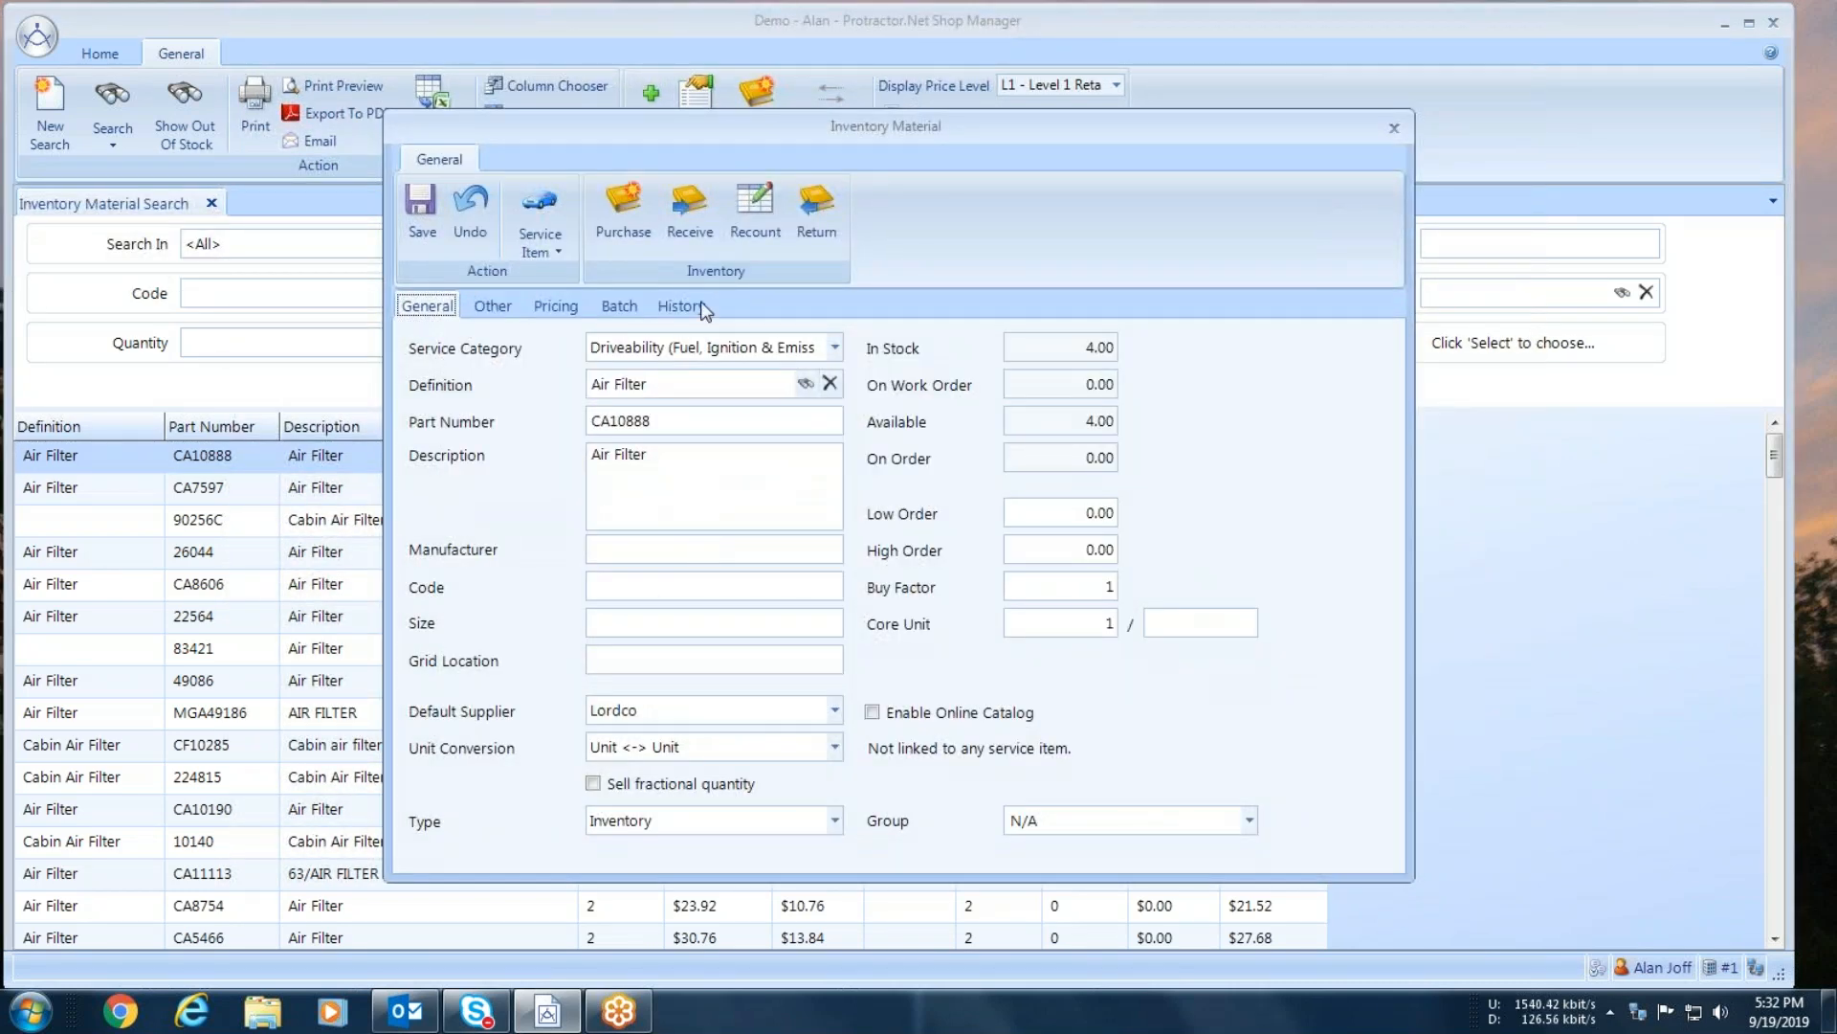
{"action": "left_click", "coordinate": [687, 230]}
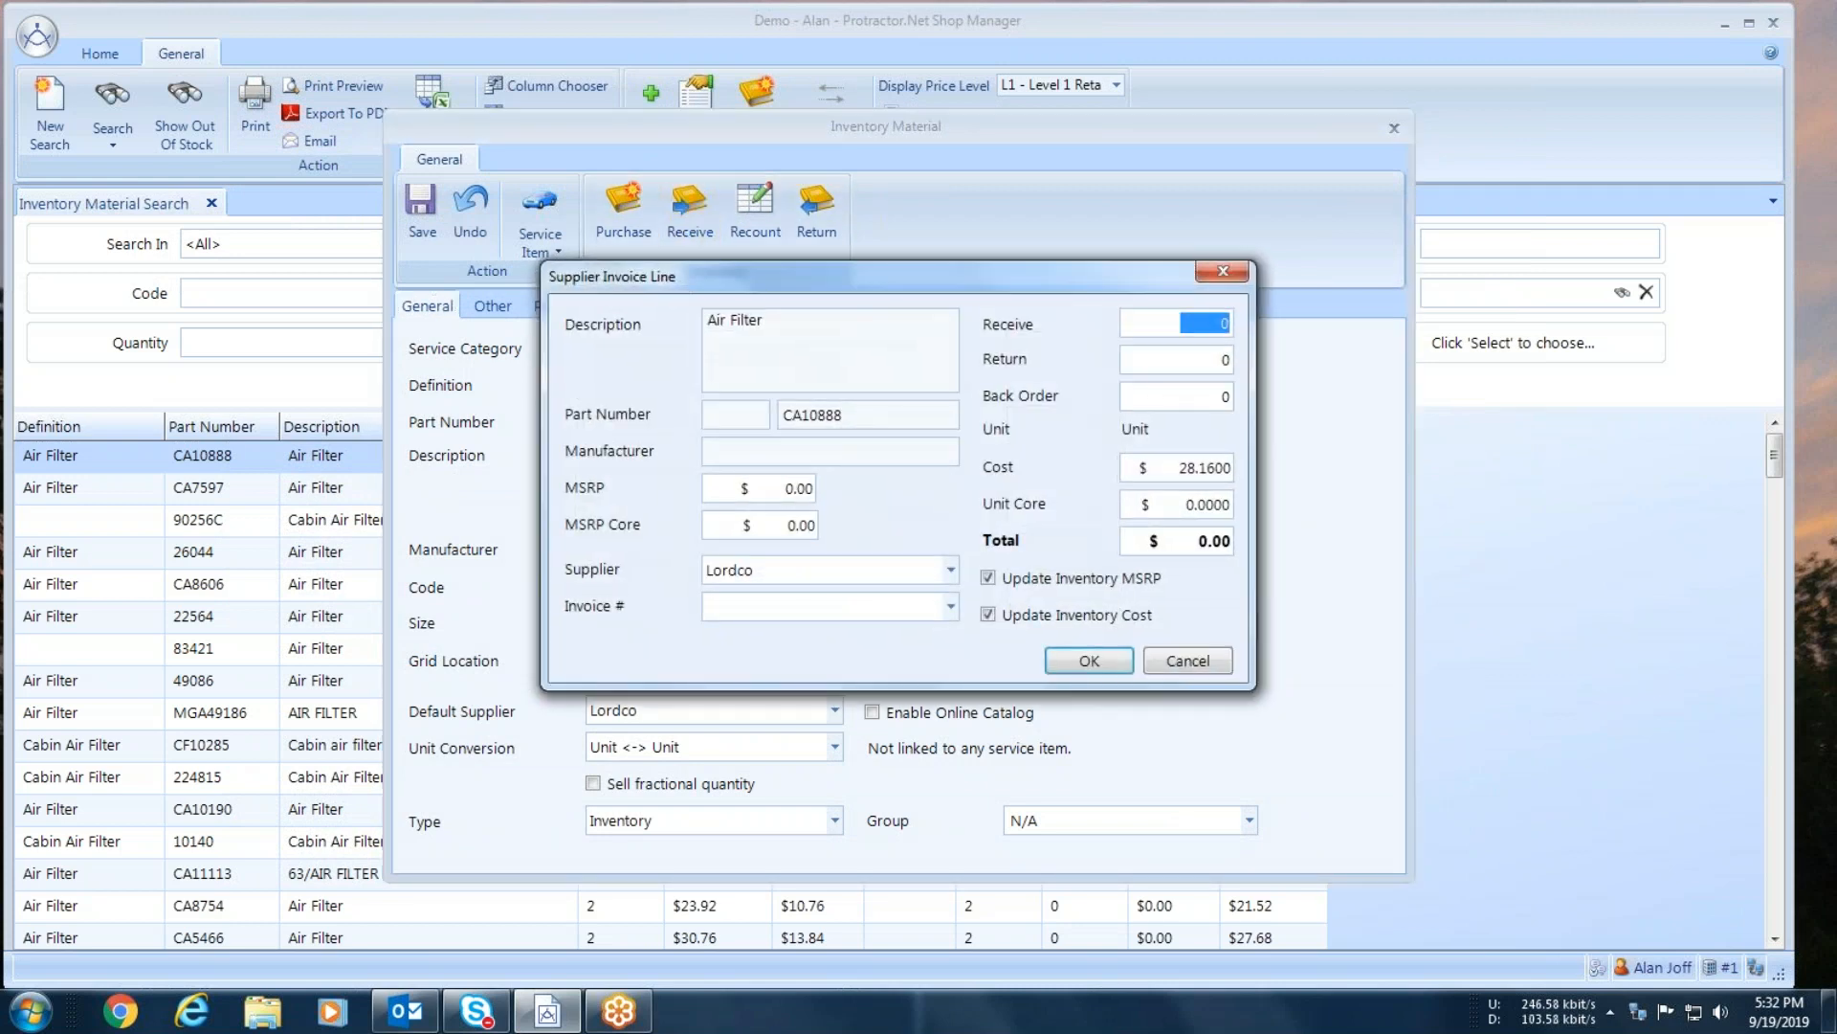
{"action": "type", "text": "2"}
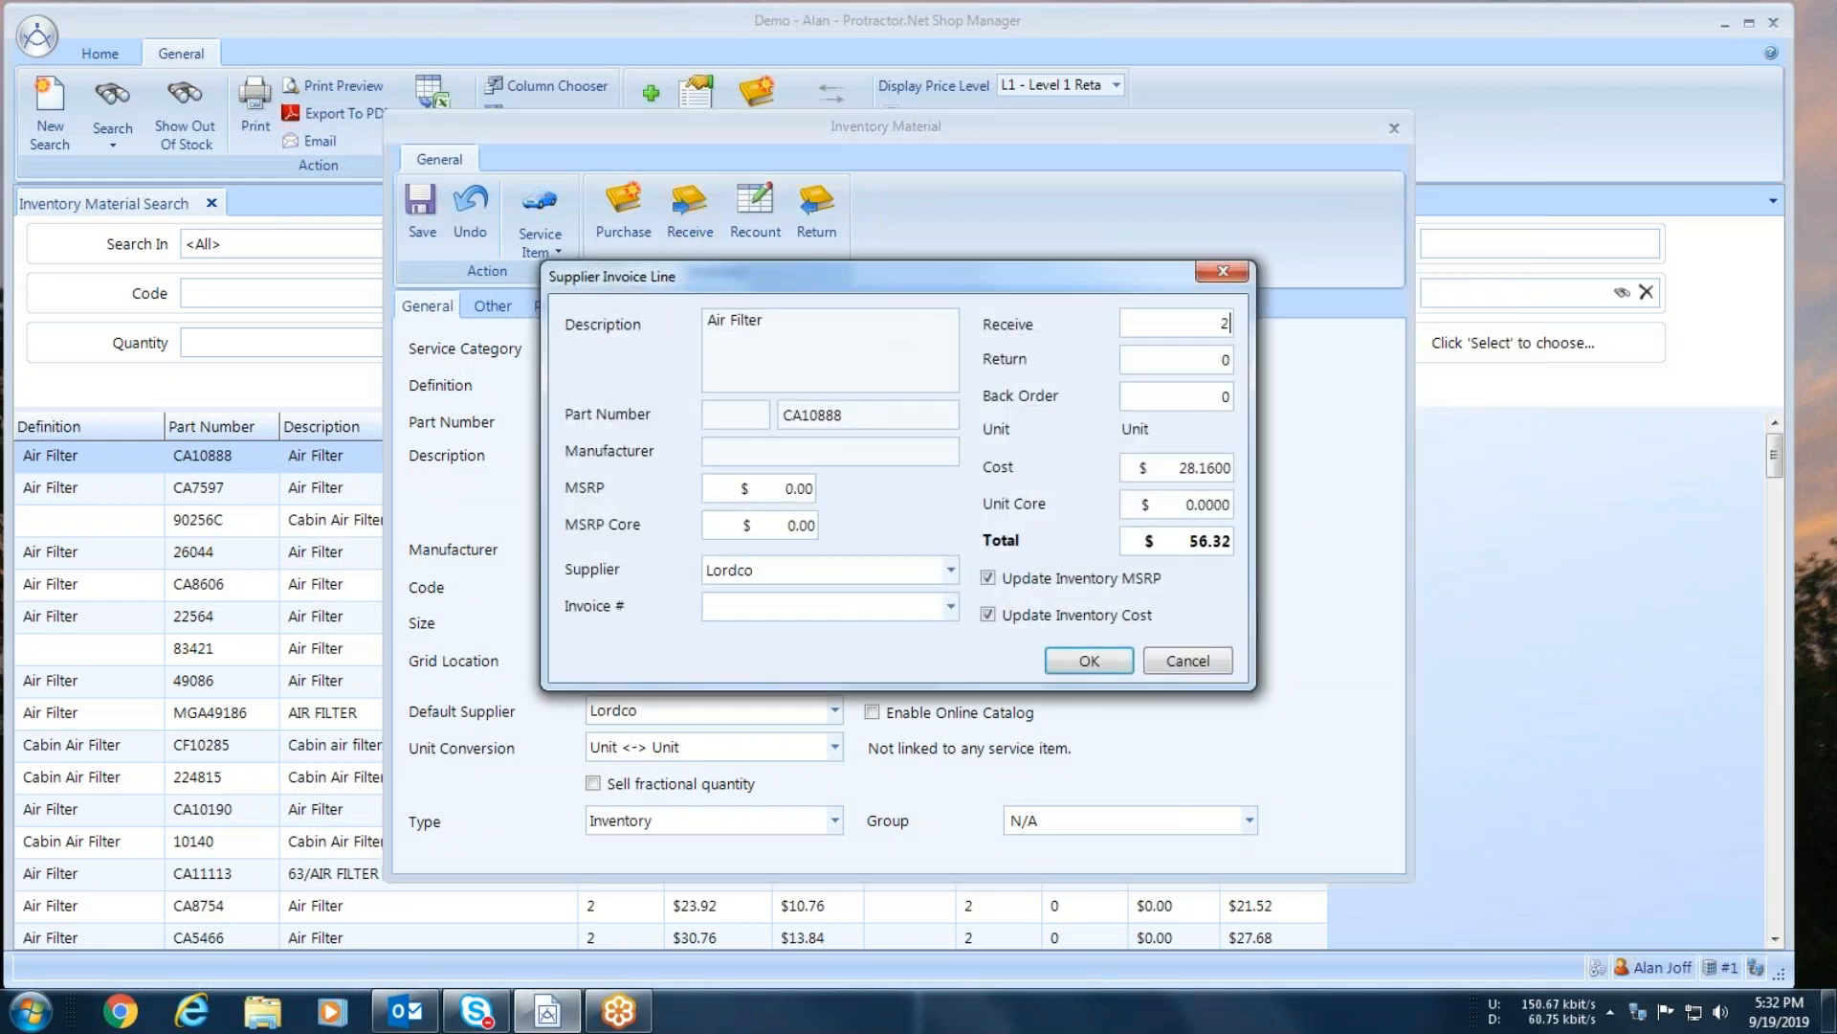
{"action": "left_click", "coordinate": [738, 605]}
{"action": "type", "text": "91919"}
{"action": "left_click", "coordinate": [1082, 660]}
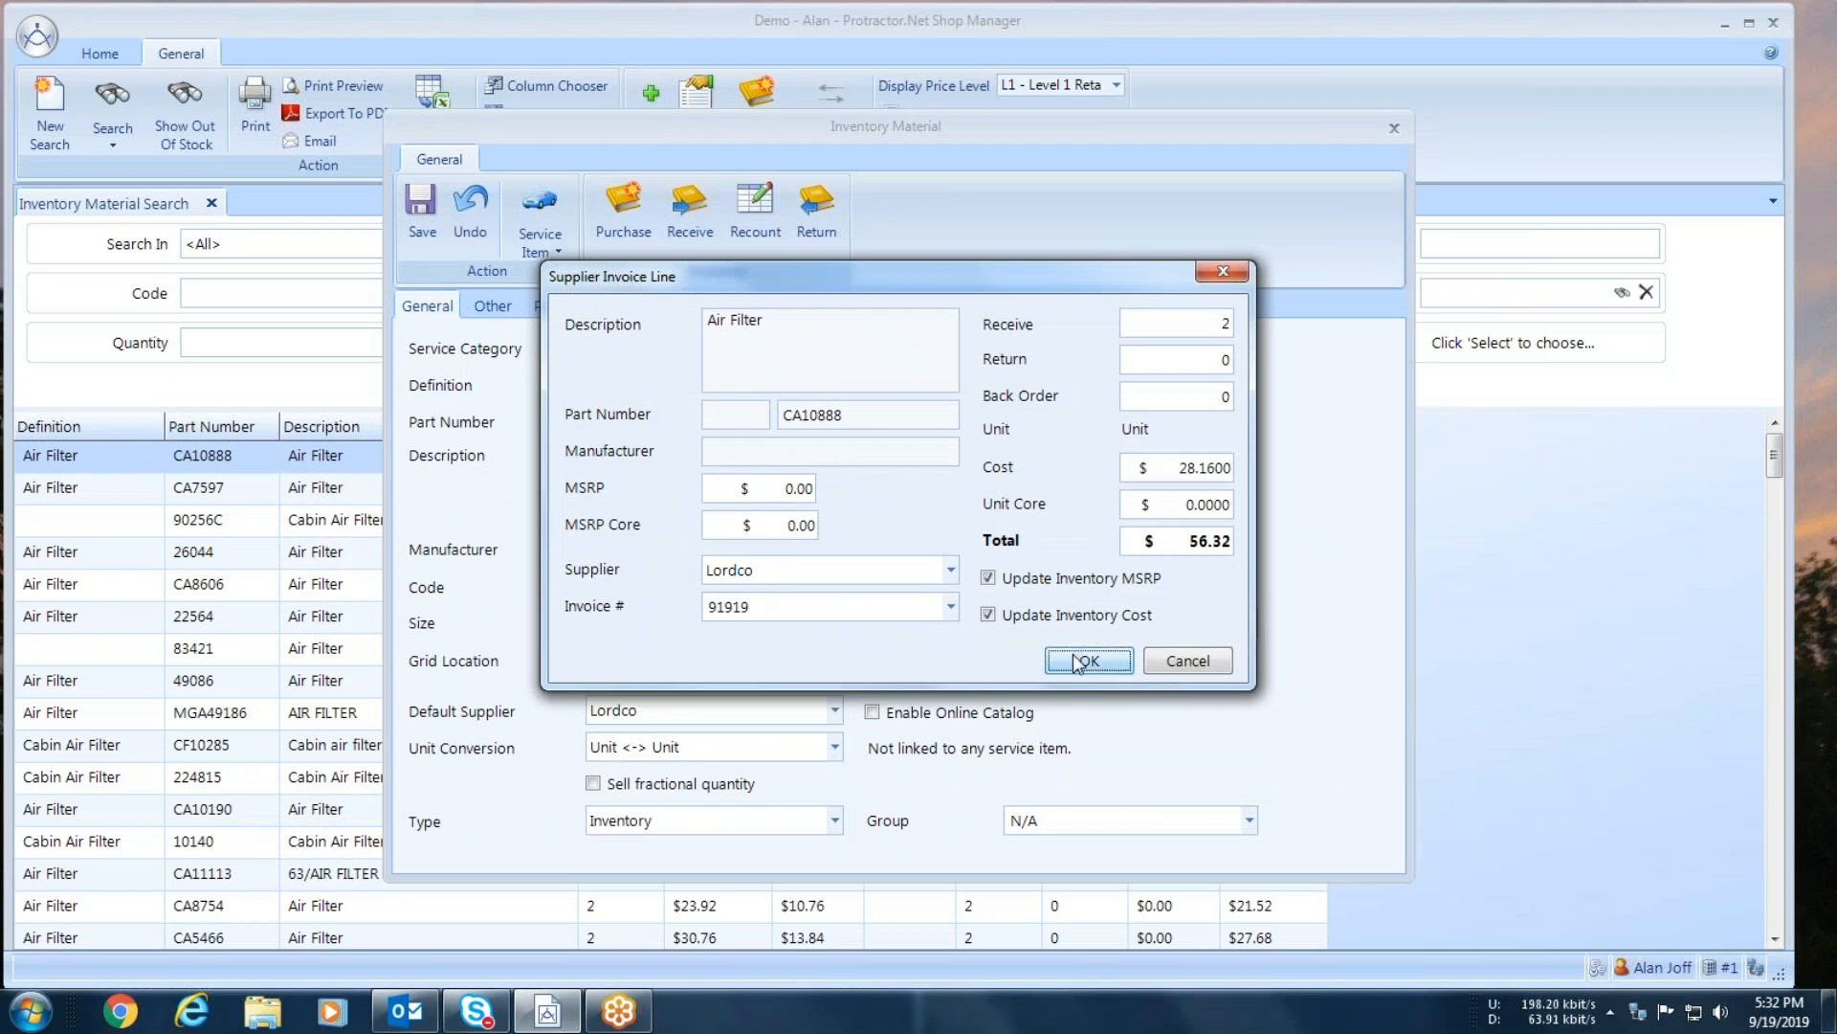
{"action": "left_click", "coordinate": [420, 206]}
{"action": "left_click", "coordinate": [212, 204]}
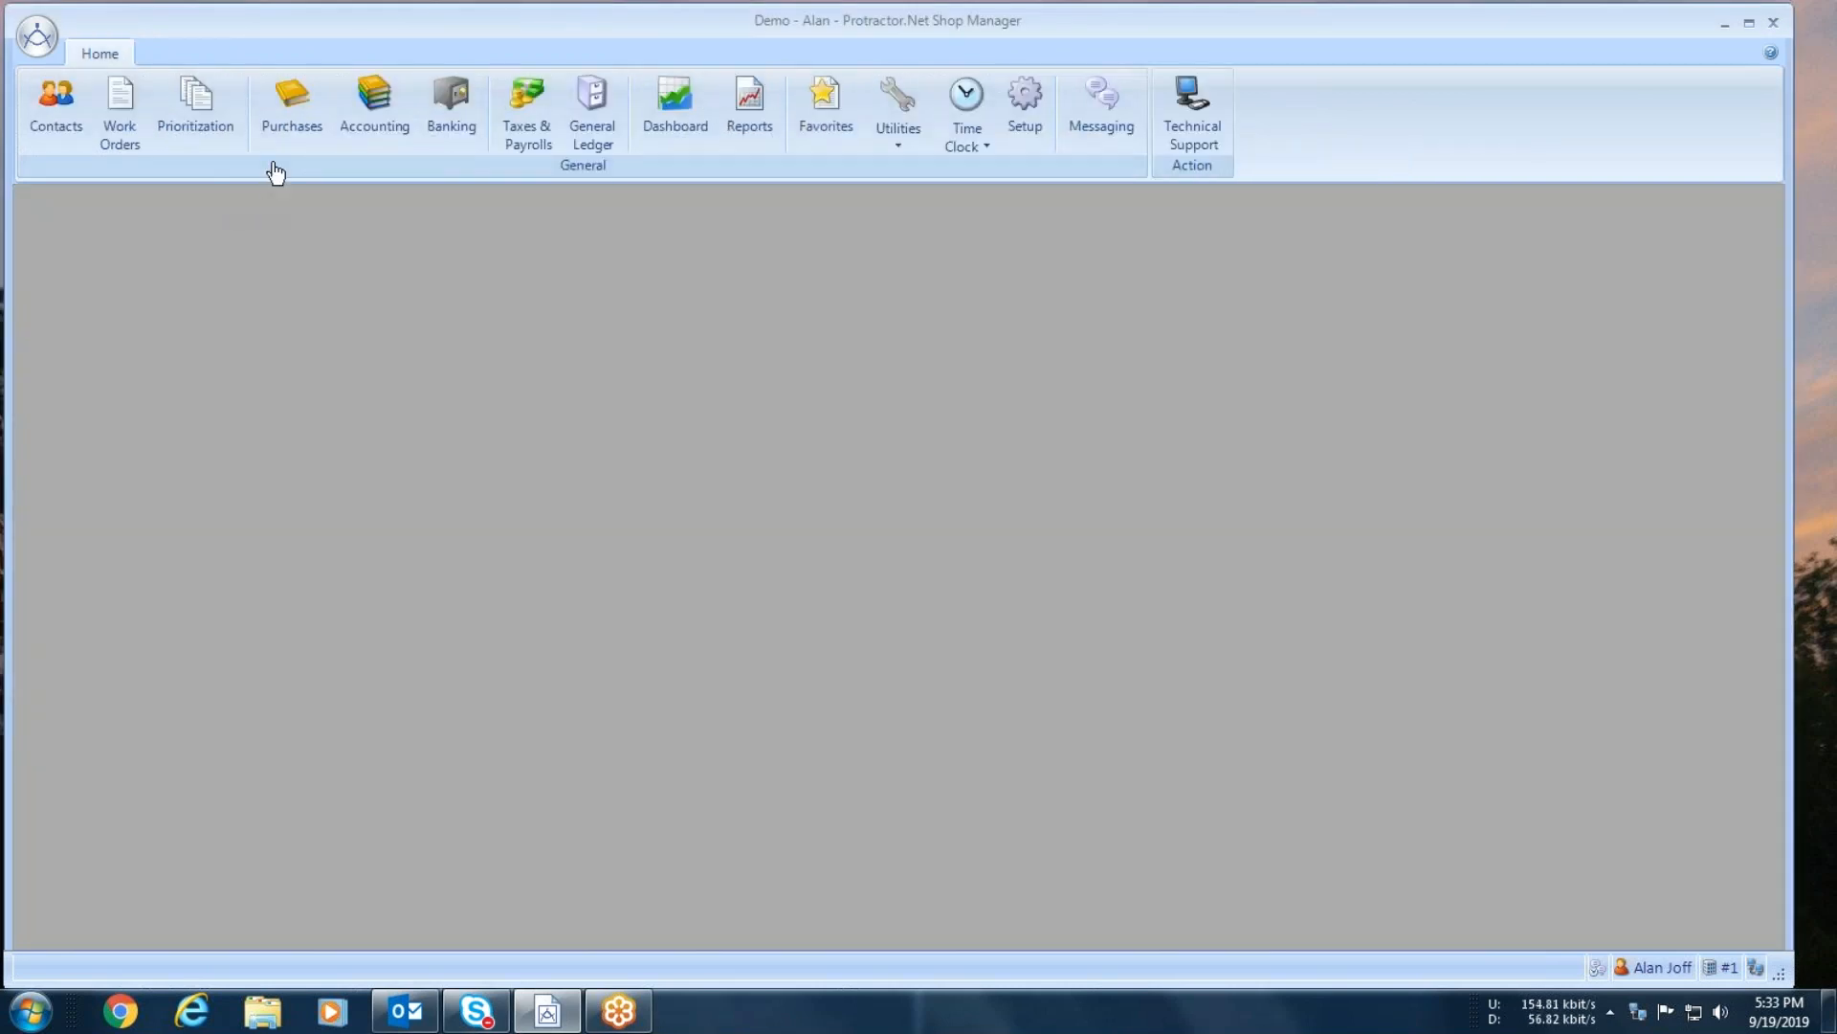
Step: Search the supplier invoices in Purchases for supplier Lordco and invoice number 91919
{"action": "left_click", "coordinate": [290, 107]}
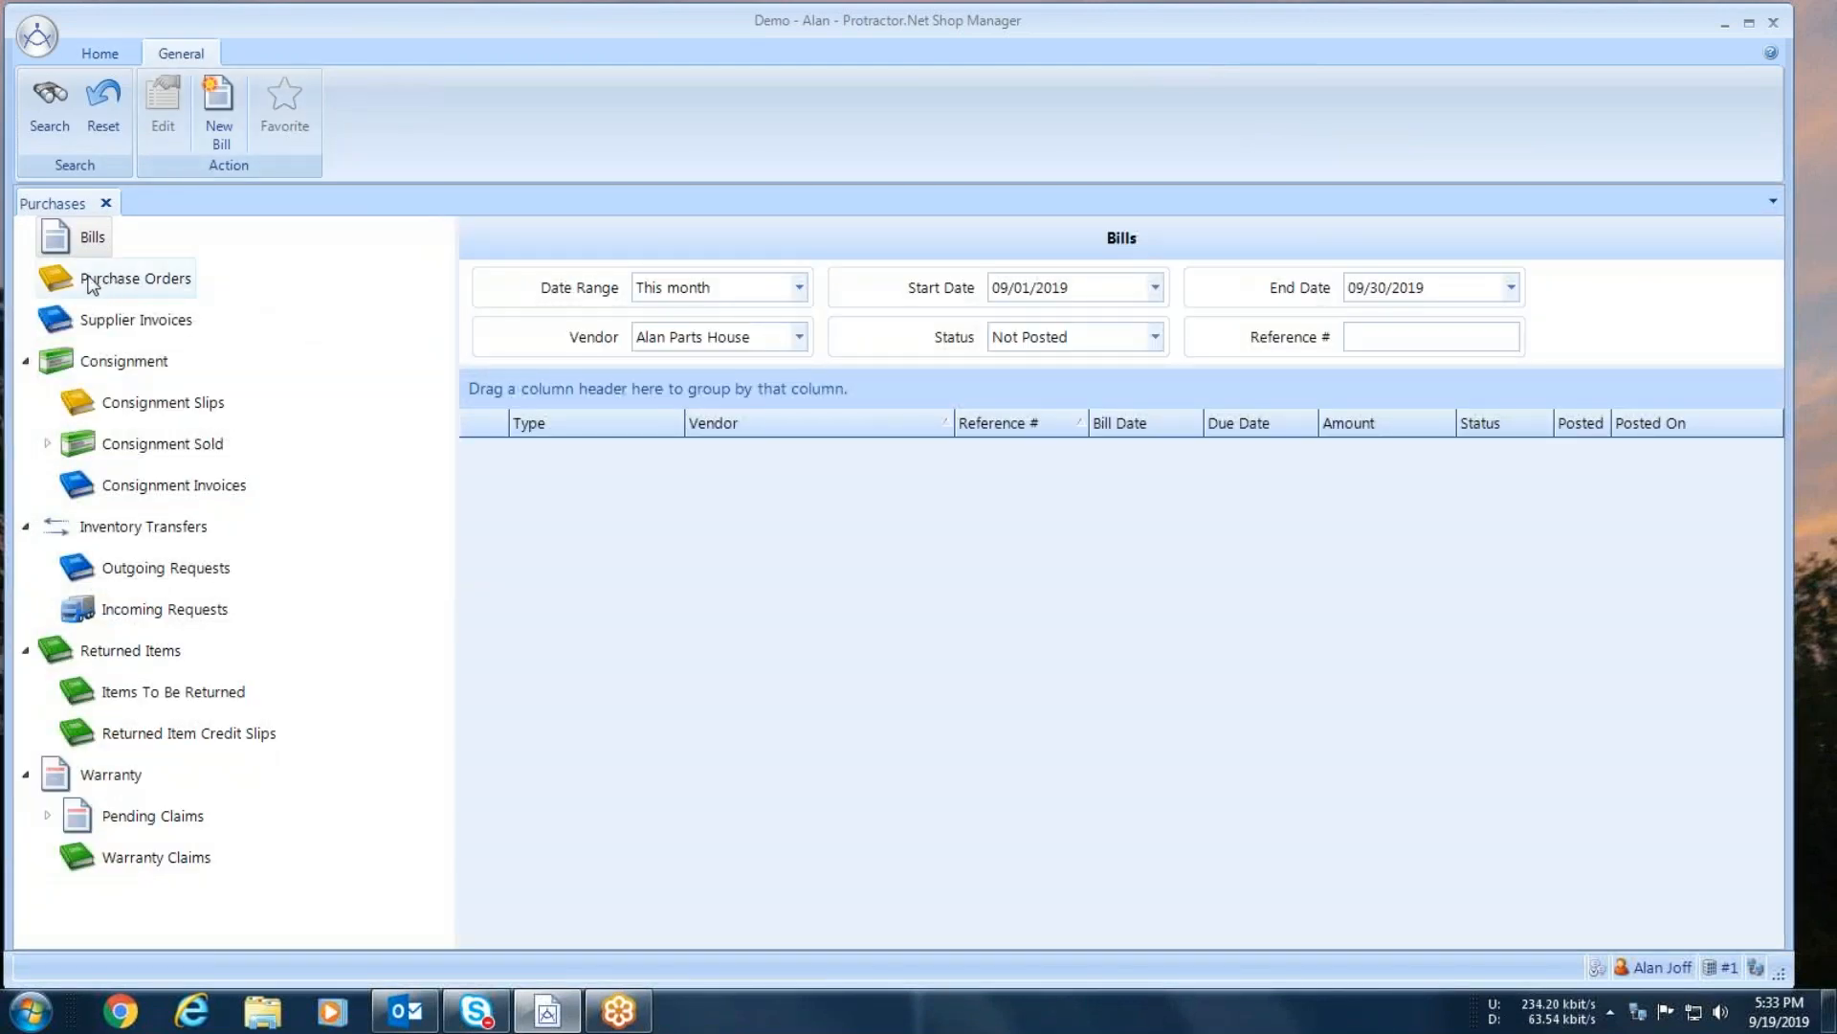
{"action": "left_click", "coordinate": [98, 319]}
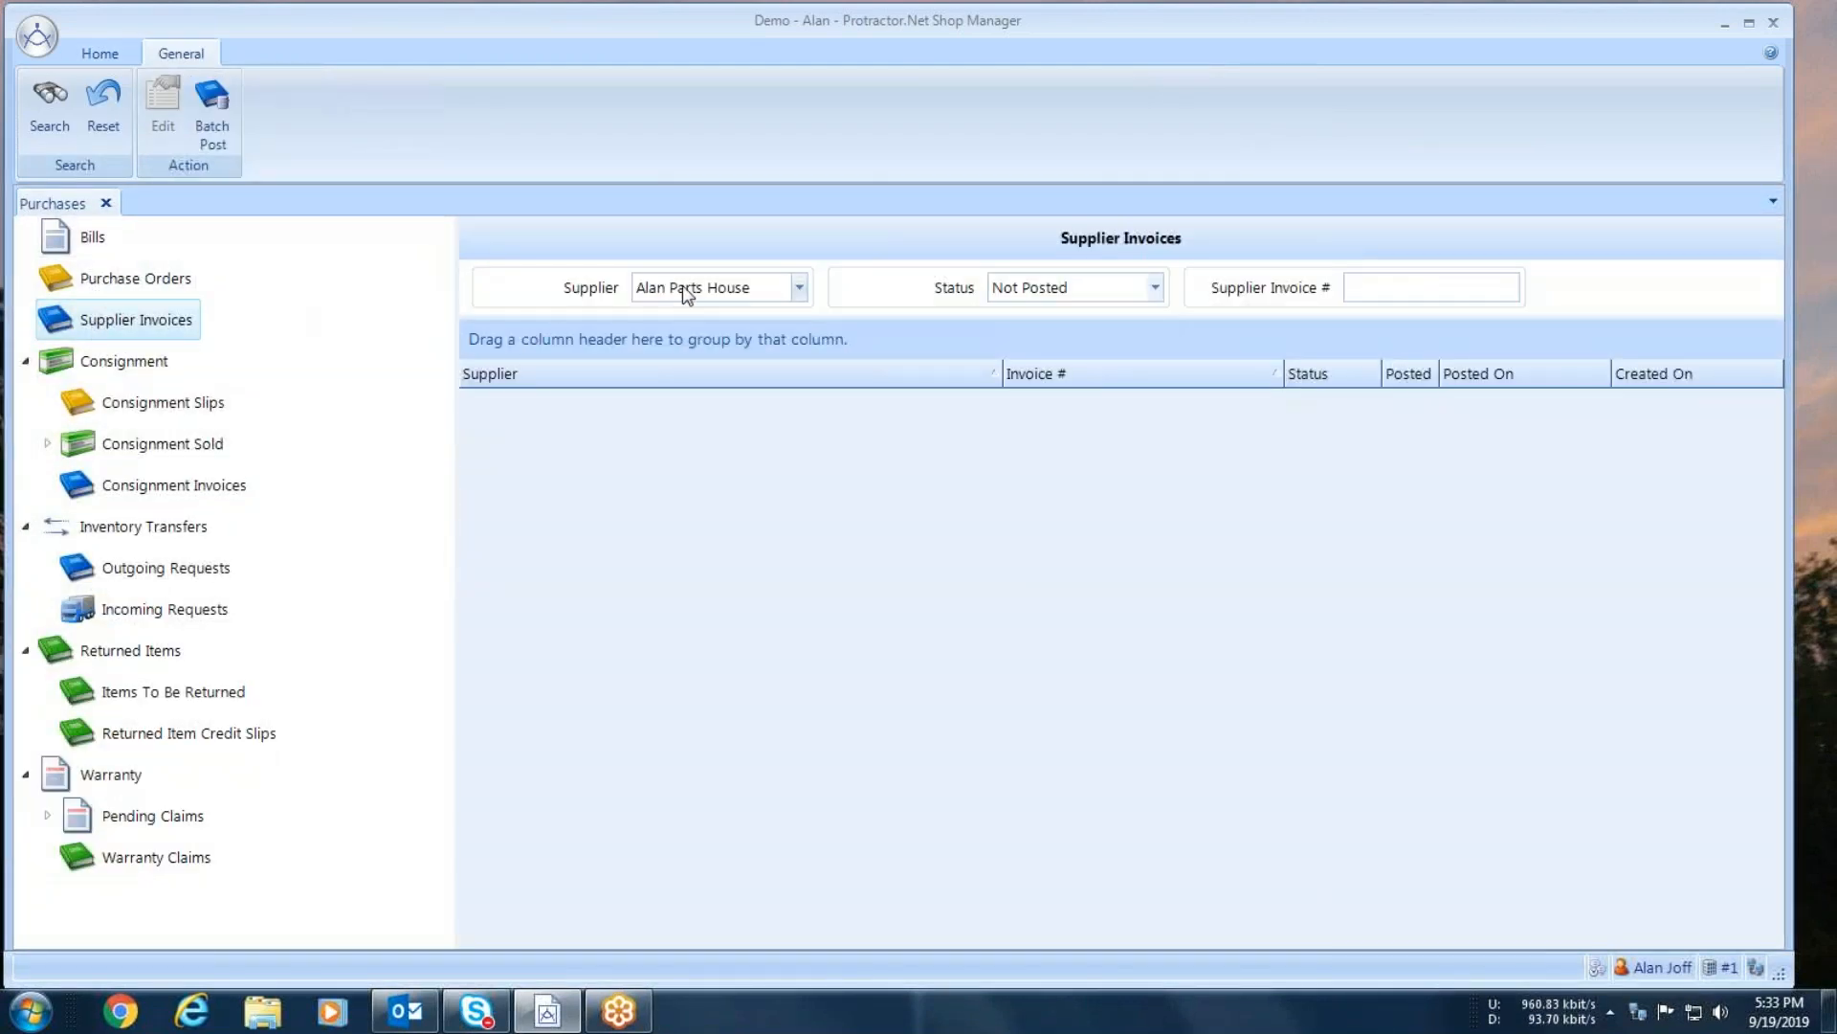
{"action": "left_click", "coordinate": [799, 288]}
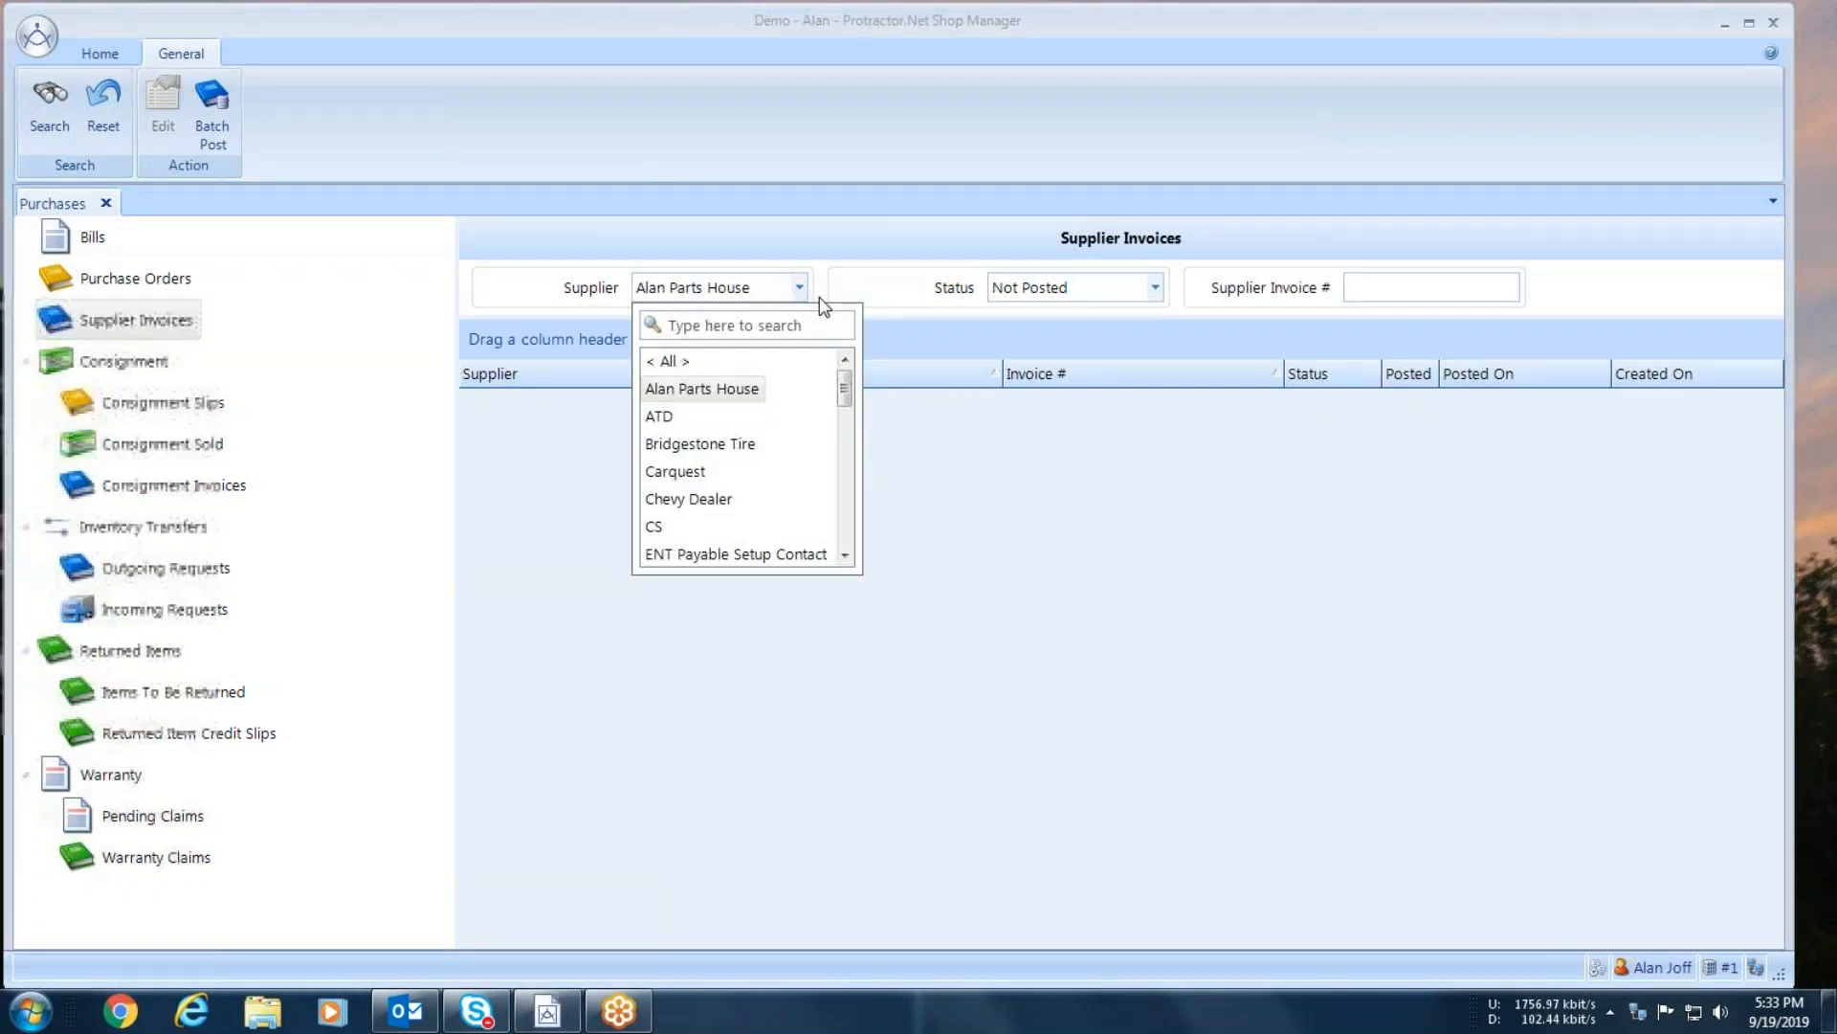
{"action": "left_click_drag", "start_coordinate": [845, 394], "coordinate": [845, 460]}
{"action": "left_click", "coordinate": [667, 473]}
{"action": "left_click", "coordinate": [1374, 295]}
{"action": "type", "text": "91919"}
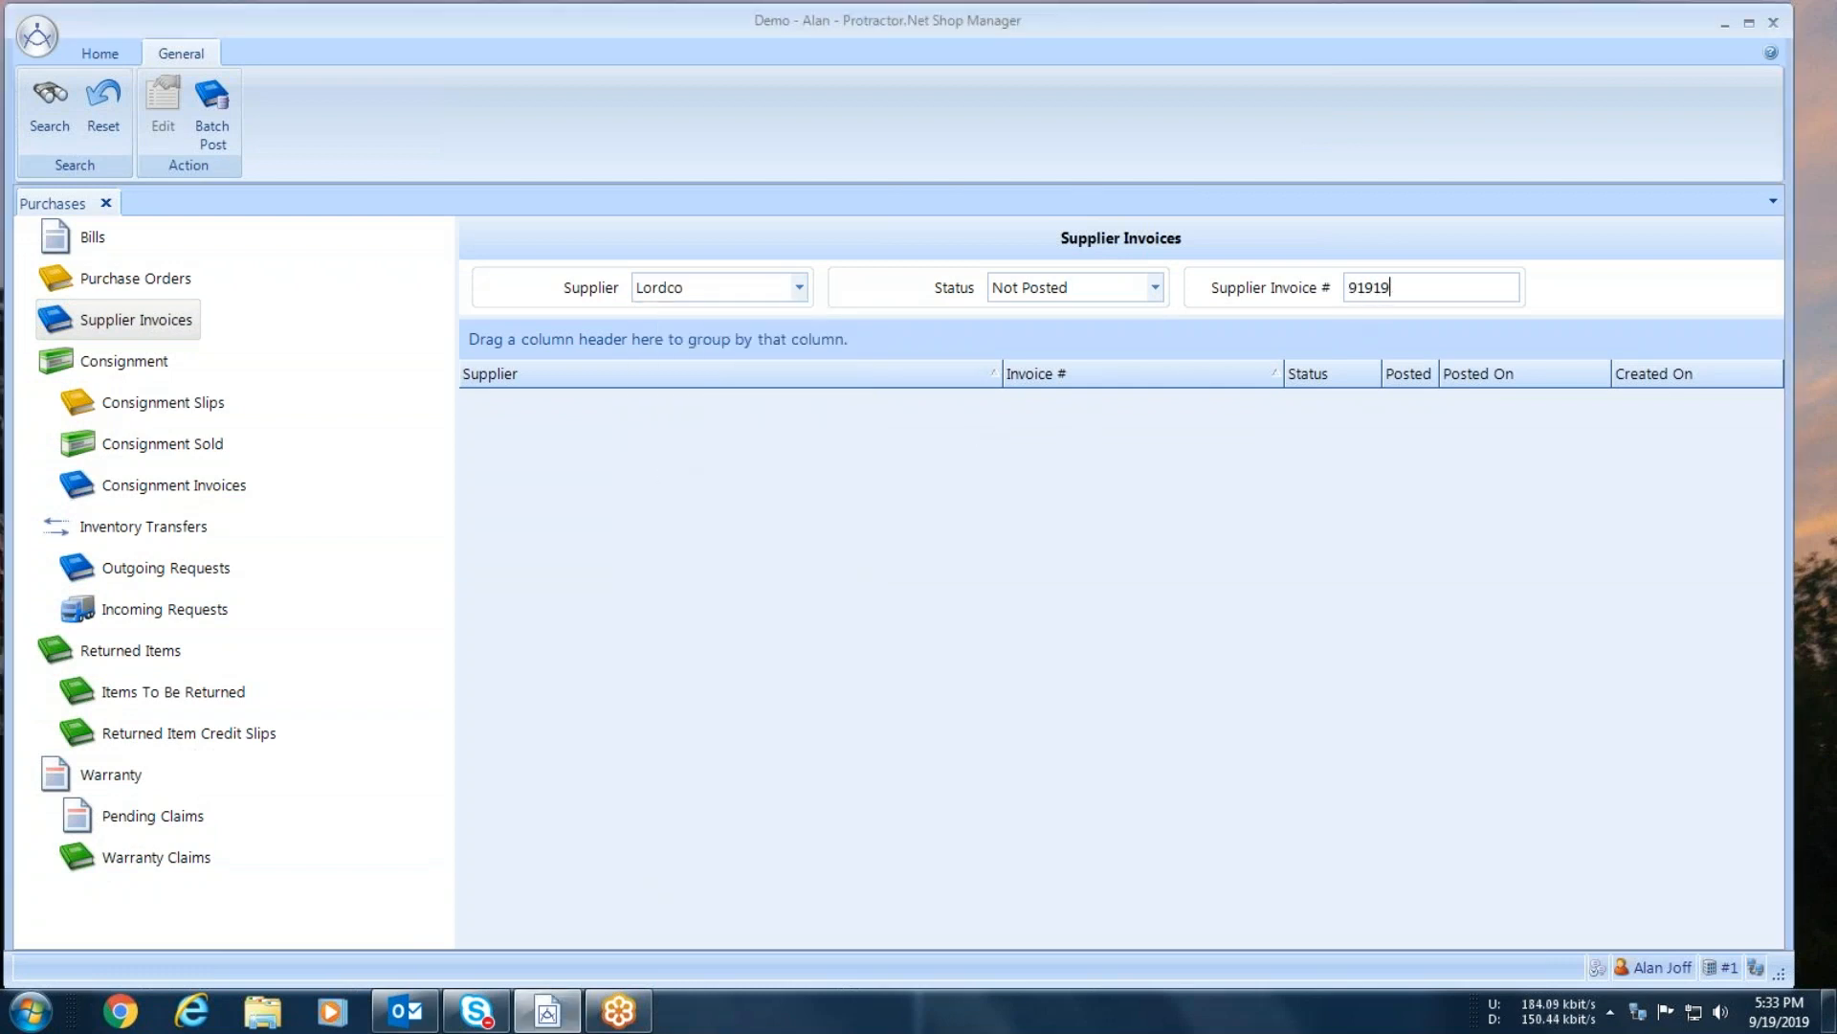
{"action": "key", "text": "Return"}
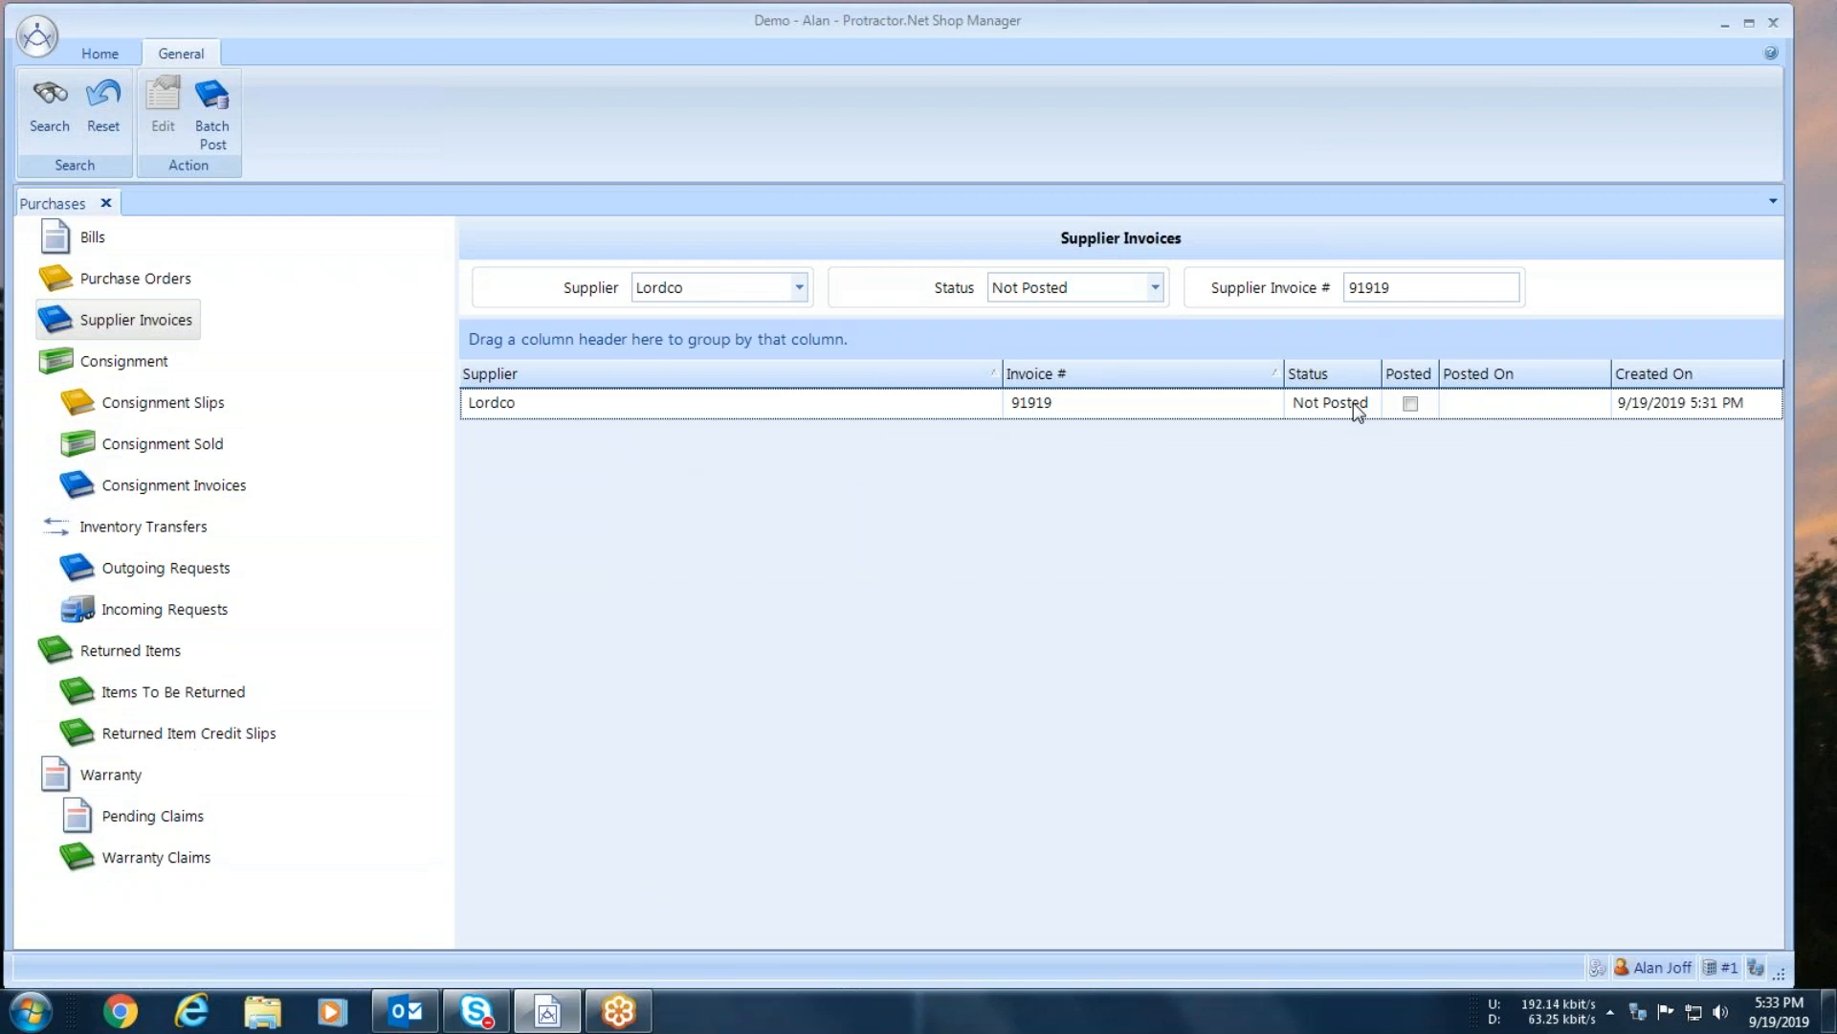
Step: Open Lordco invoice 91919 and compare its air filter CA10888 line items for a duplicate
{"action": "double_click", "coordinate": [1061, 406]}
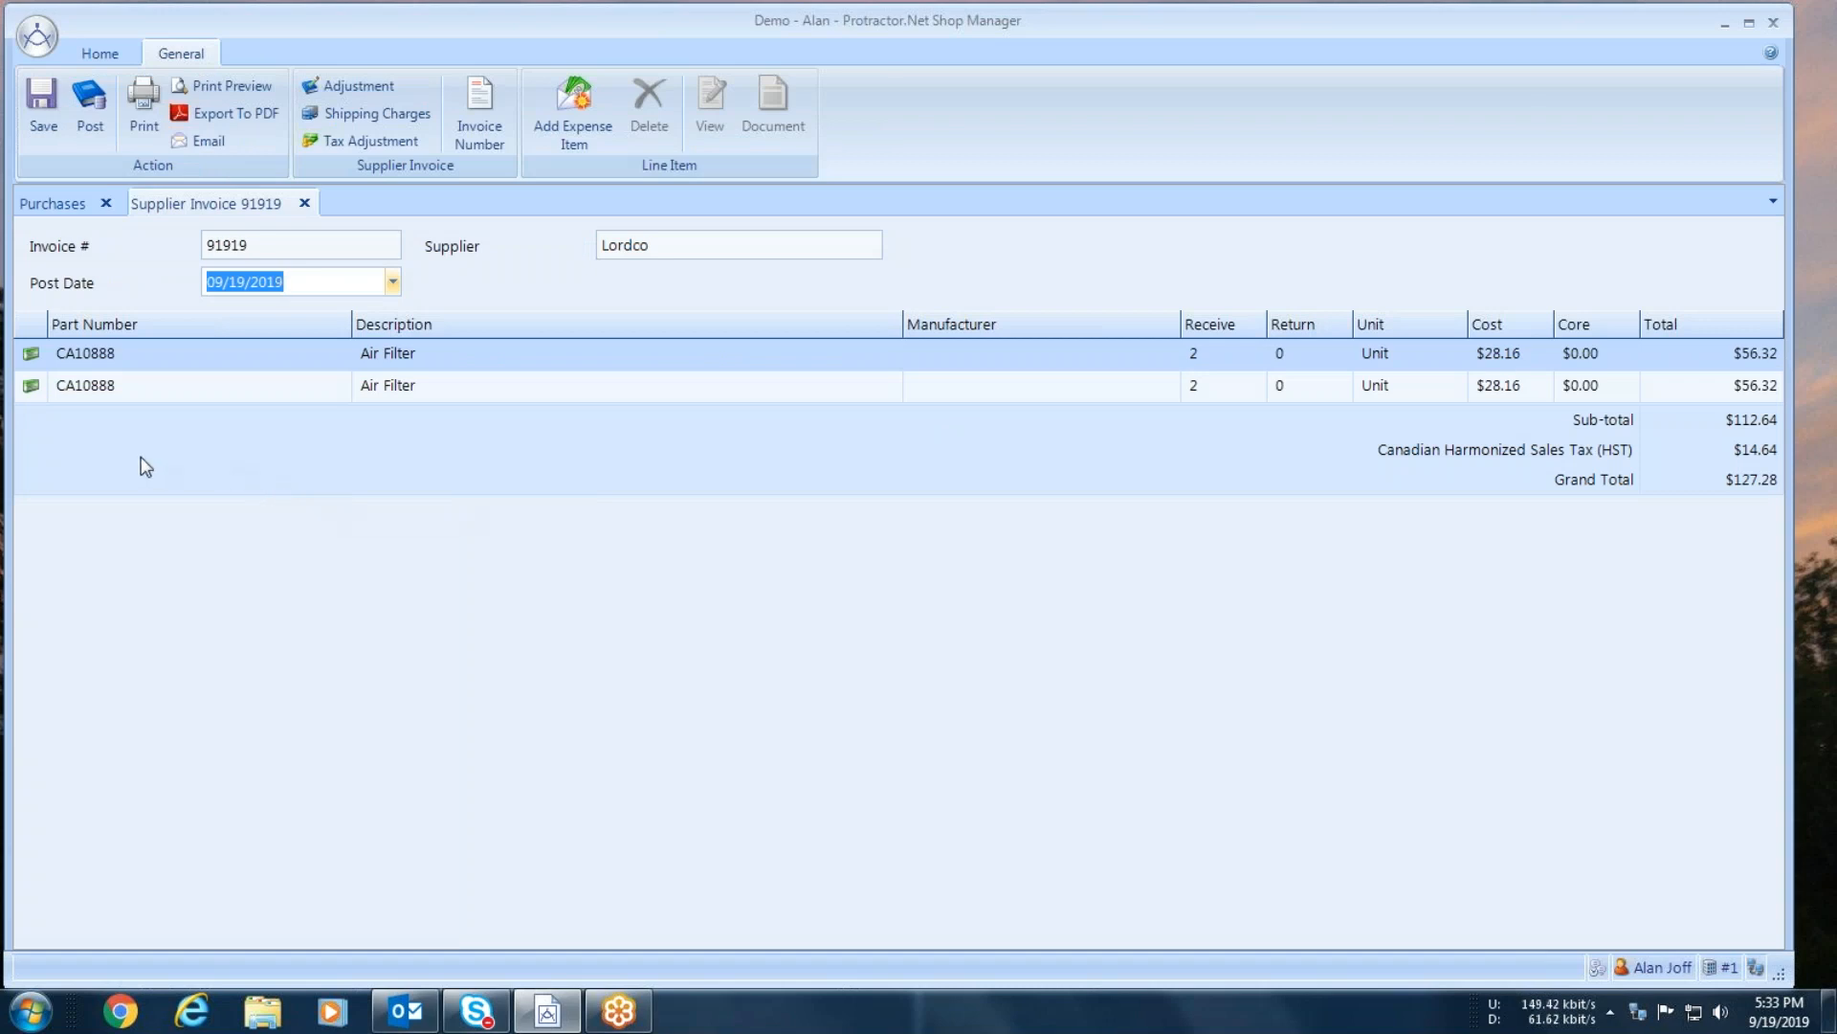
{"action": "left_click", "coordinate": [111, 390]}
{"action": "left_click", "coordinate": [111, 350]}
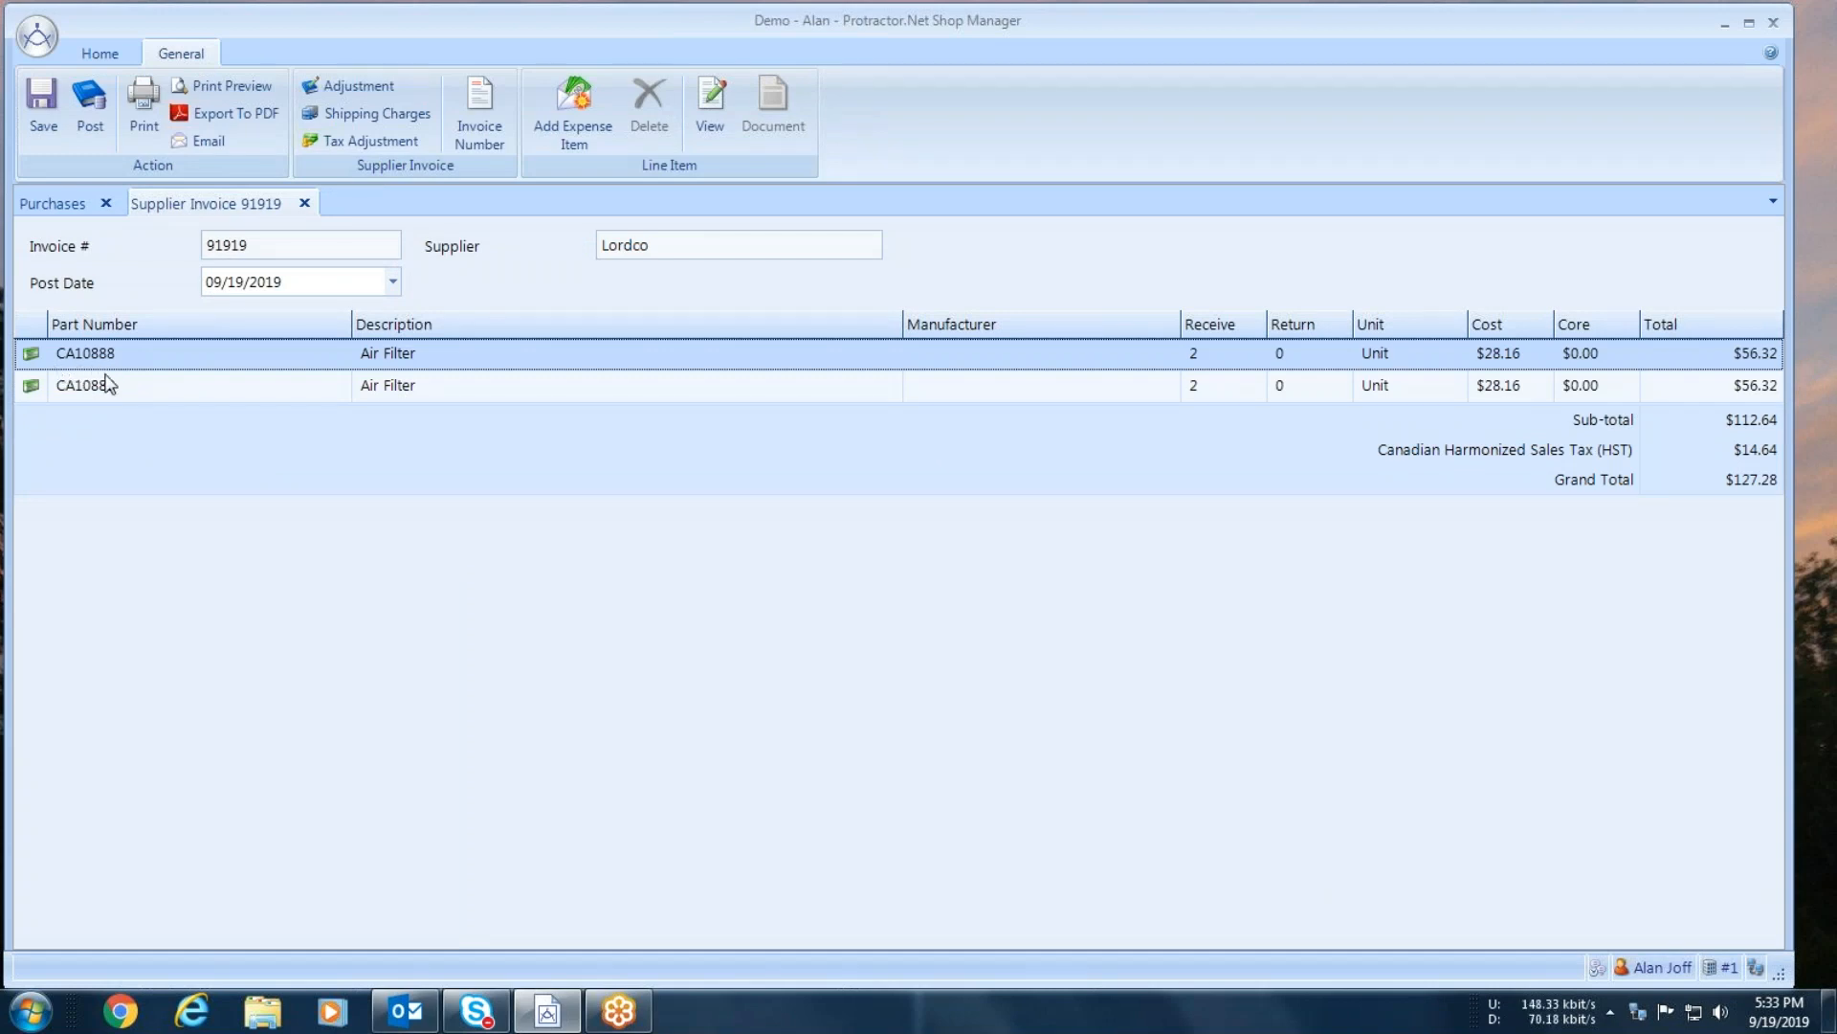
{"action": "left_click", "coordinate": [108, 386]}
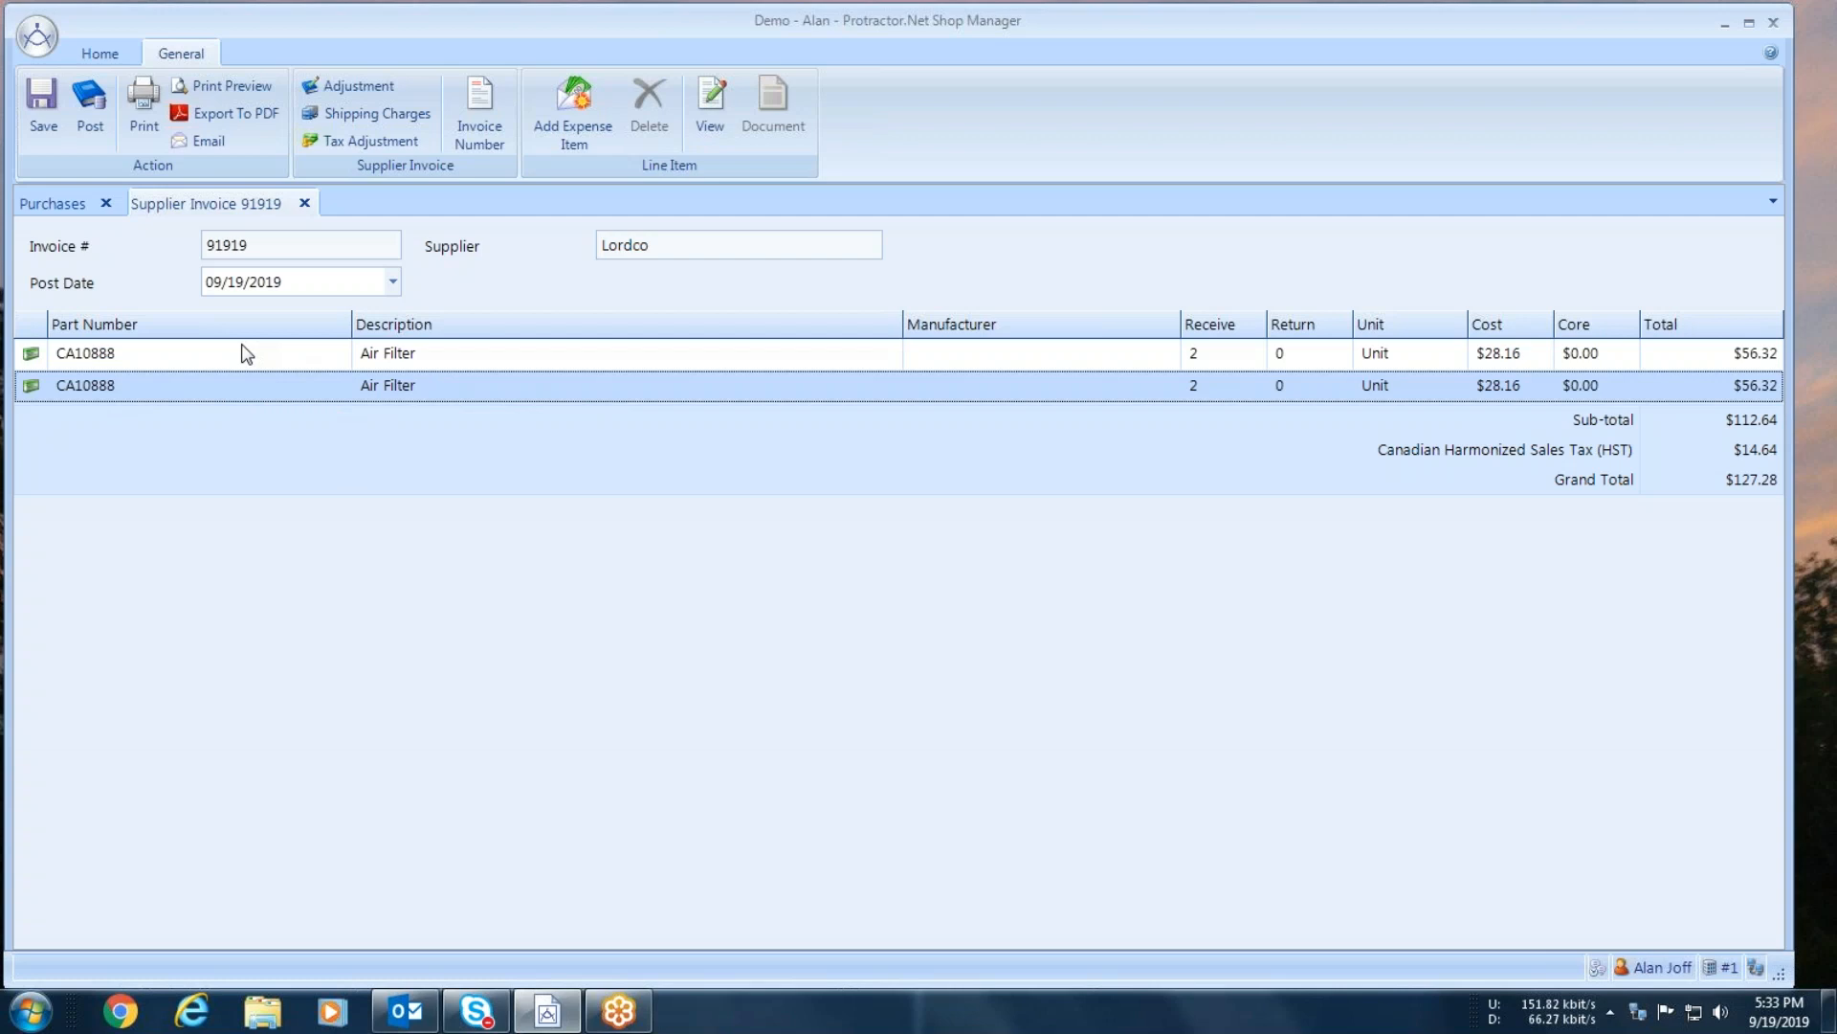
Step: Return to the inventory, search for "air fil" again and open the CA10888 air filter record
{"action": "left_click", "coordinate": [49, 203]}
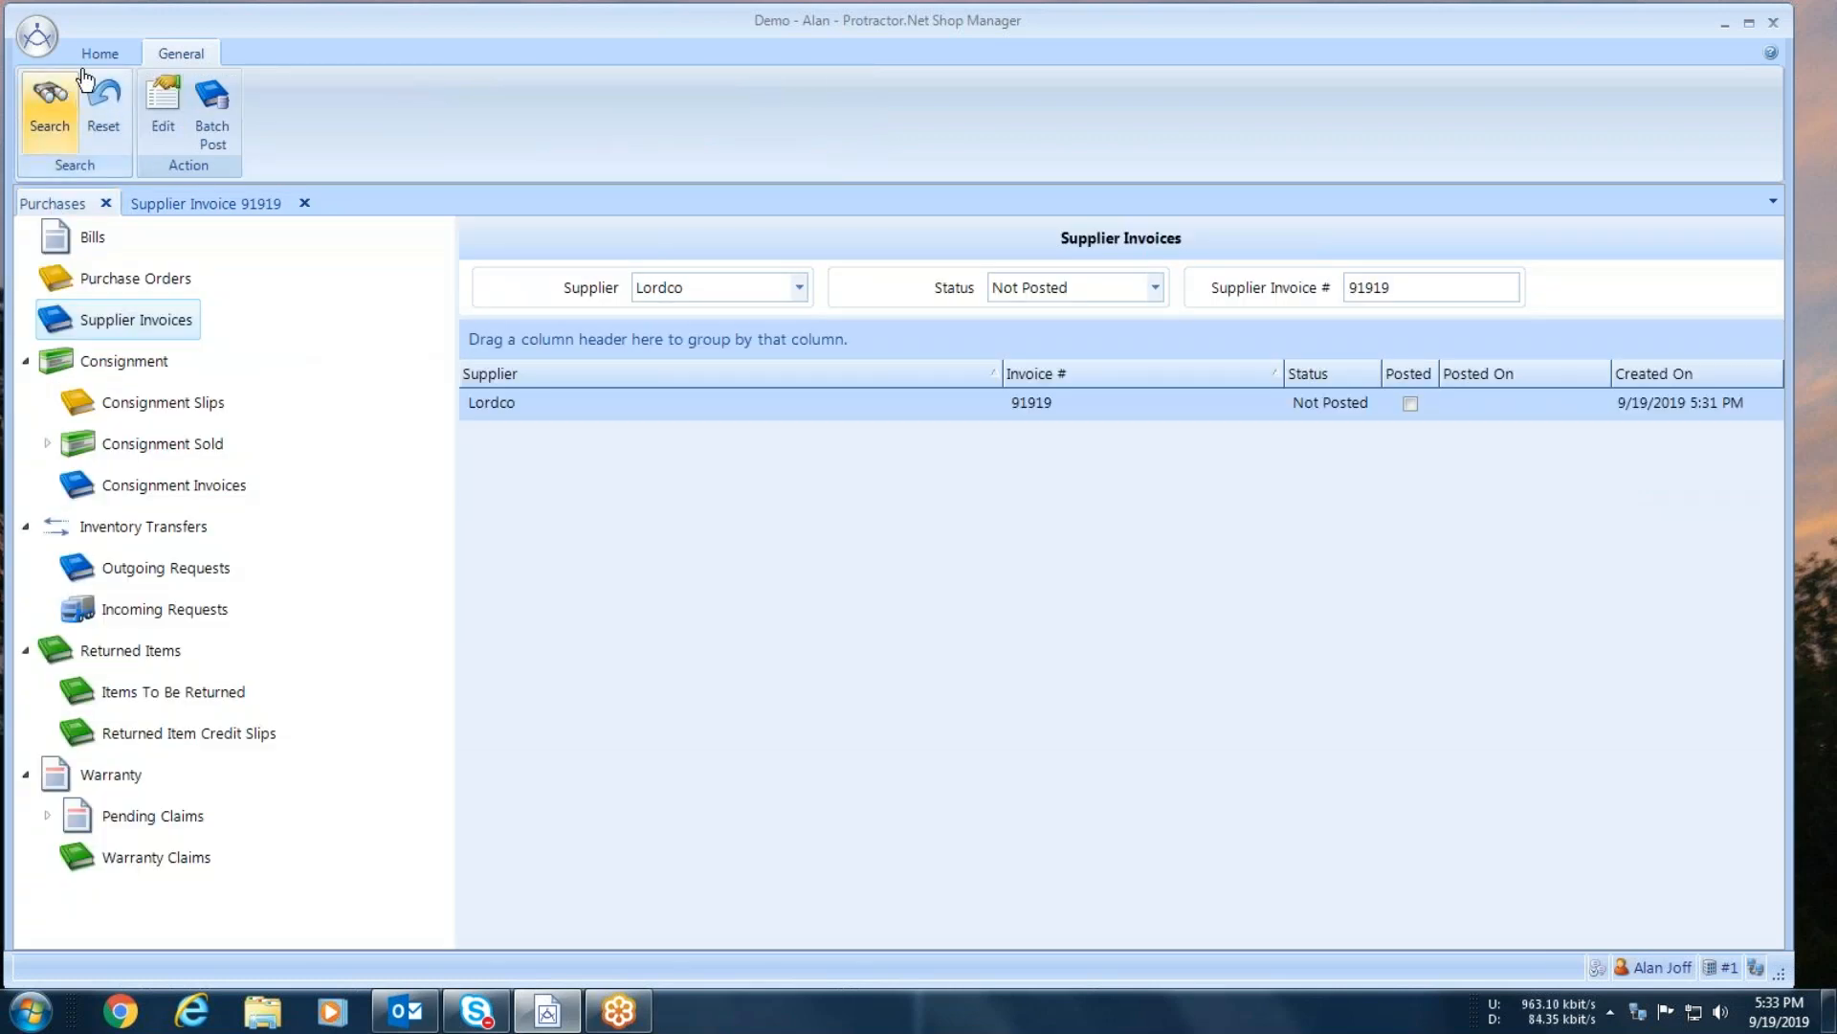
{"action": "left_click", "coordinate": [92, 52]}
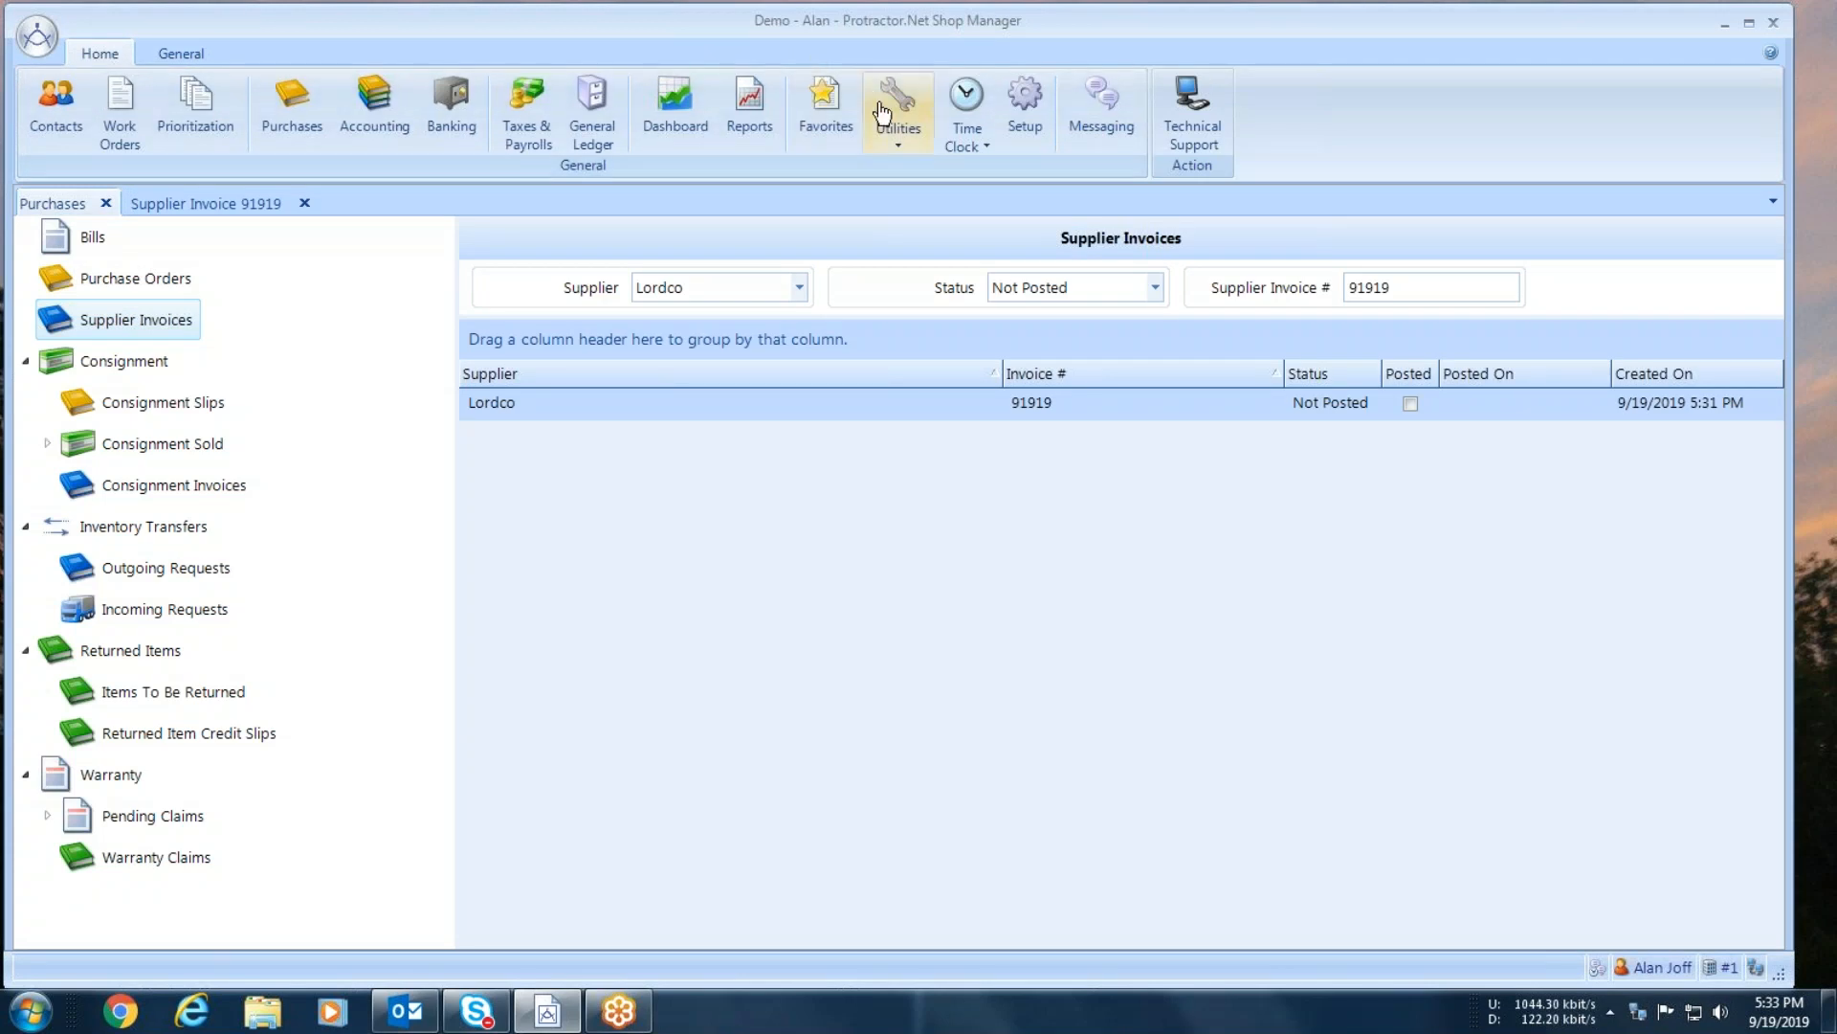
{"action": "left_click", "coordinate": [898, 144]}
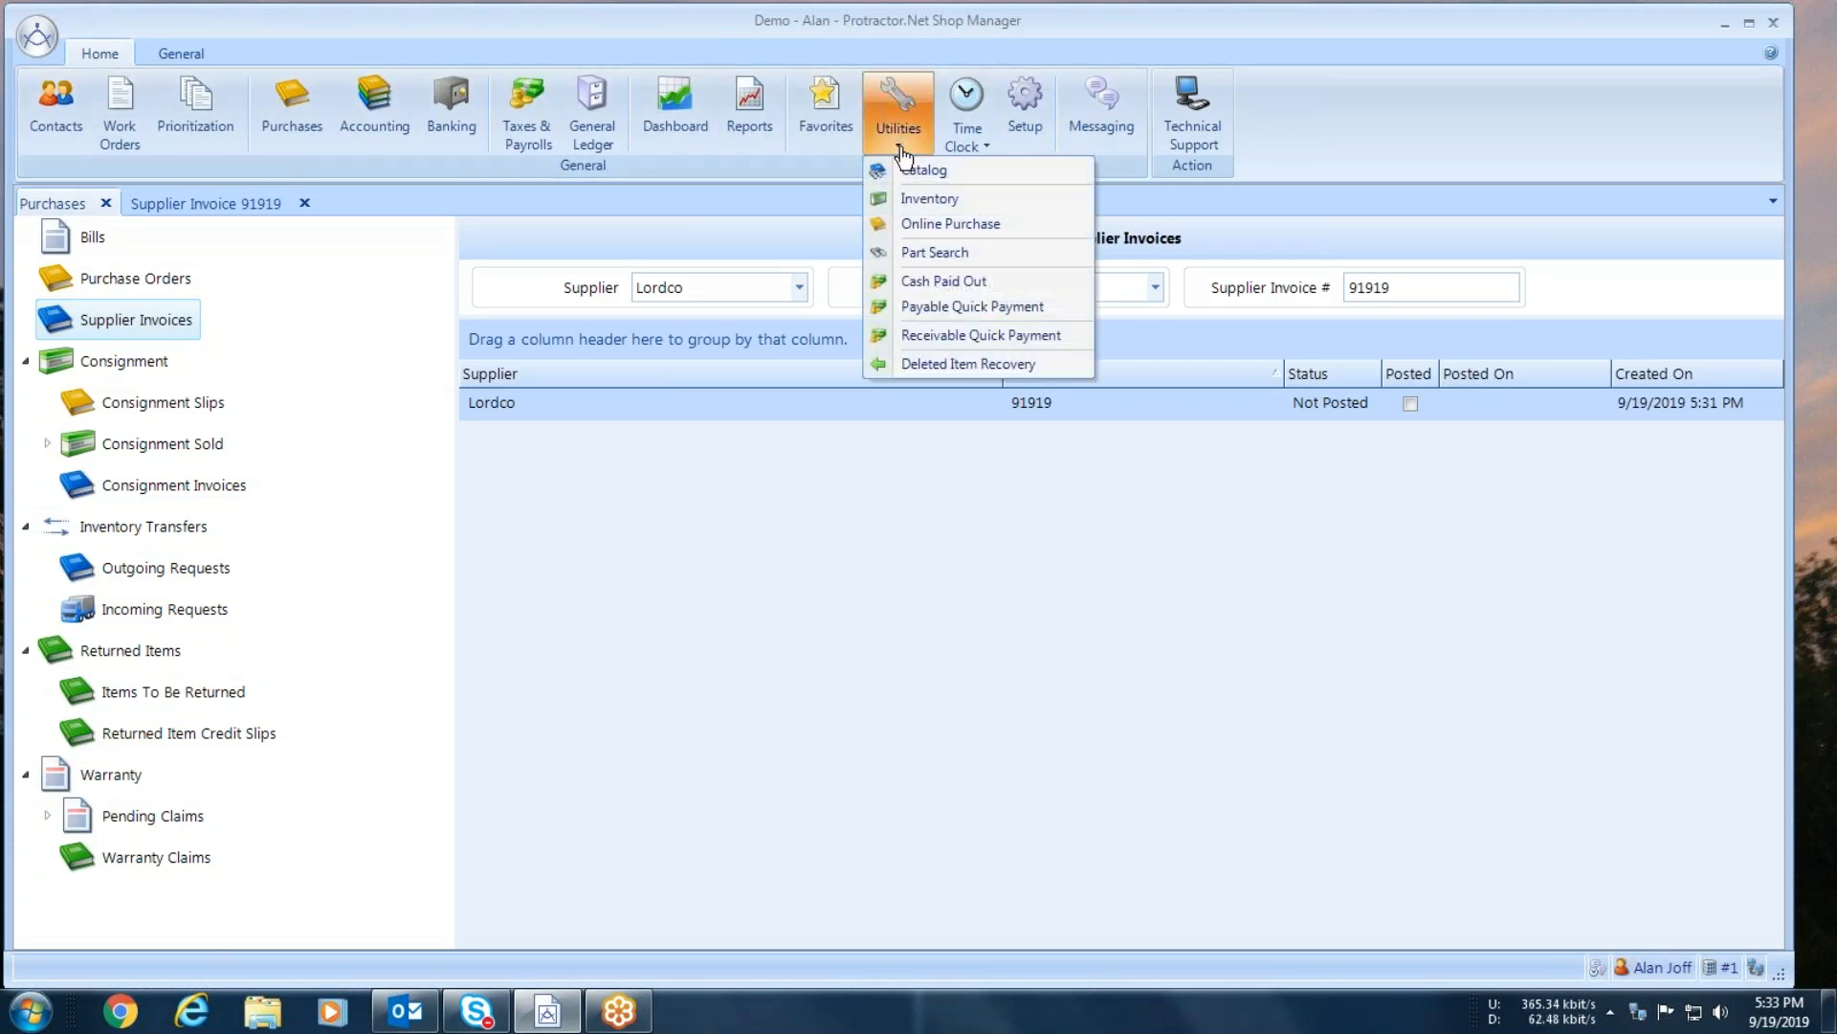
{"action": "left_click", "coordinate": [917, 199]}
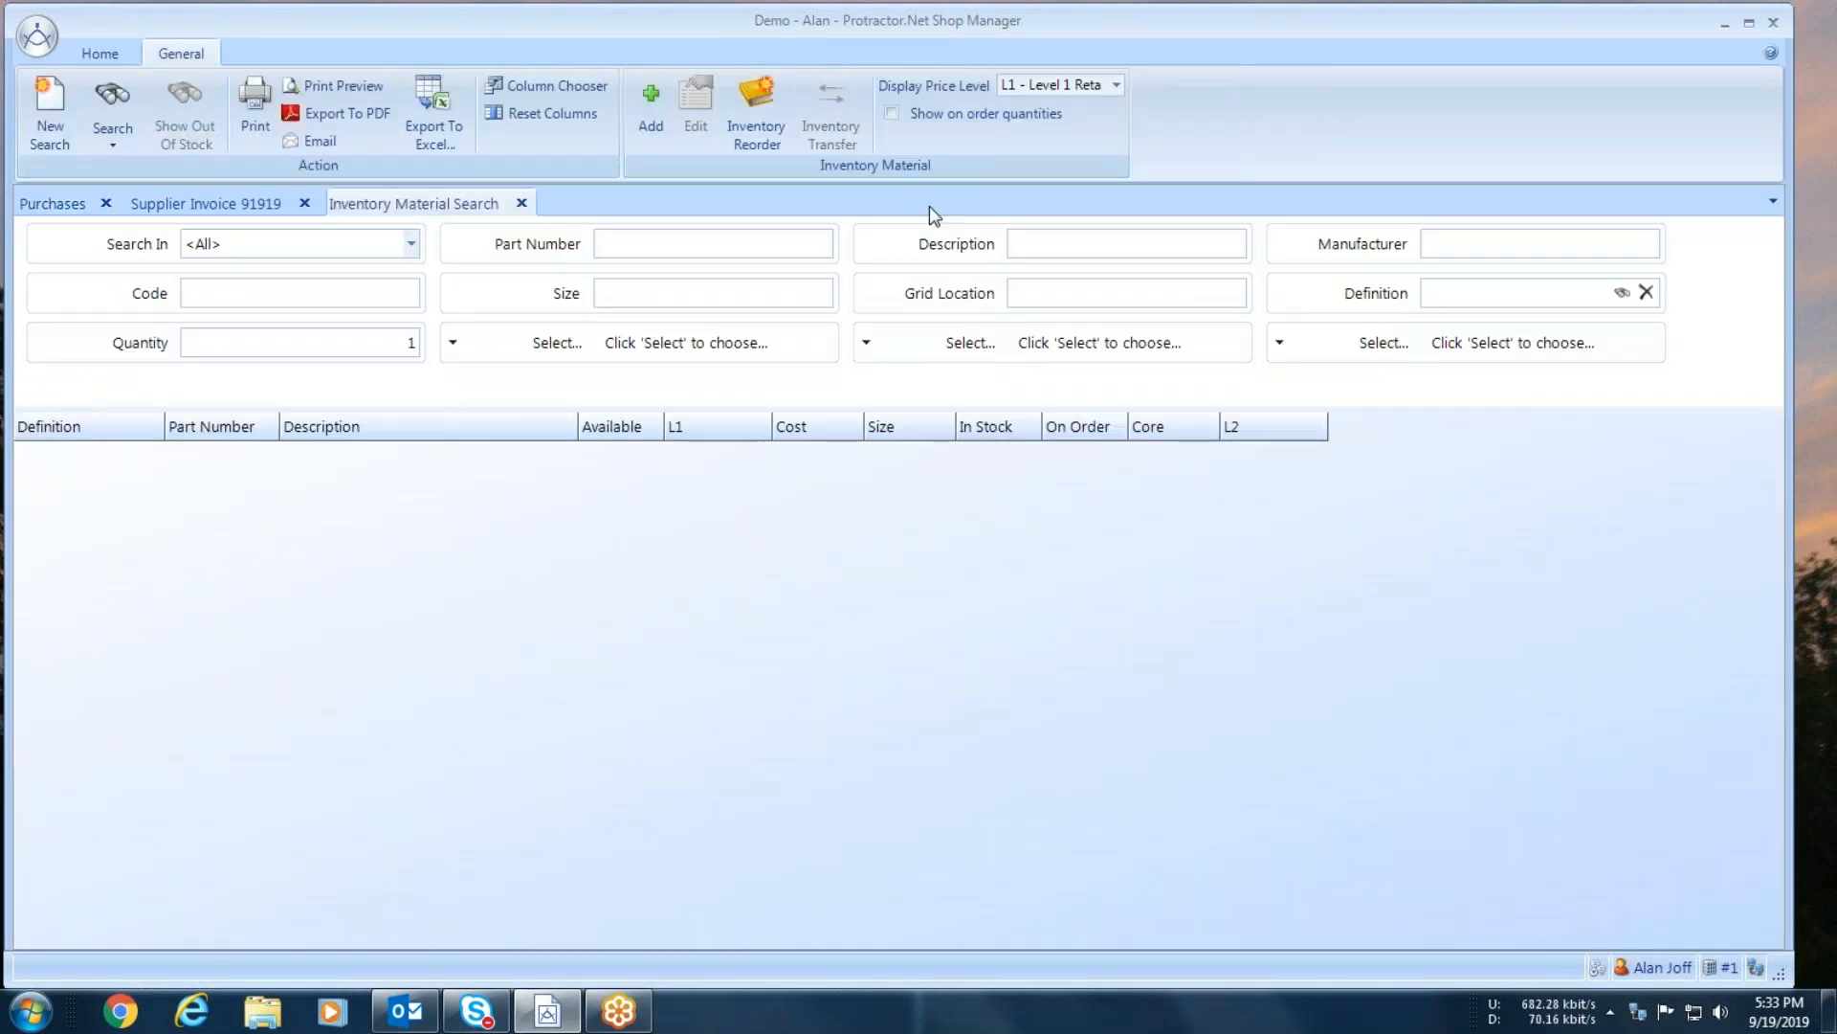
{"action": "left_click", "coordinate": [1045, 245]}
{"action": "type", "text": "air fil"}
{"action": "key", "text": "Return"}
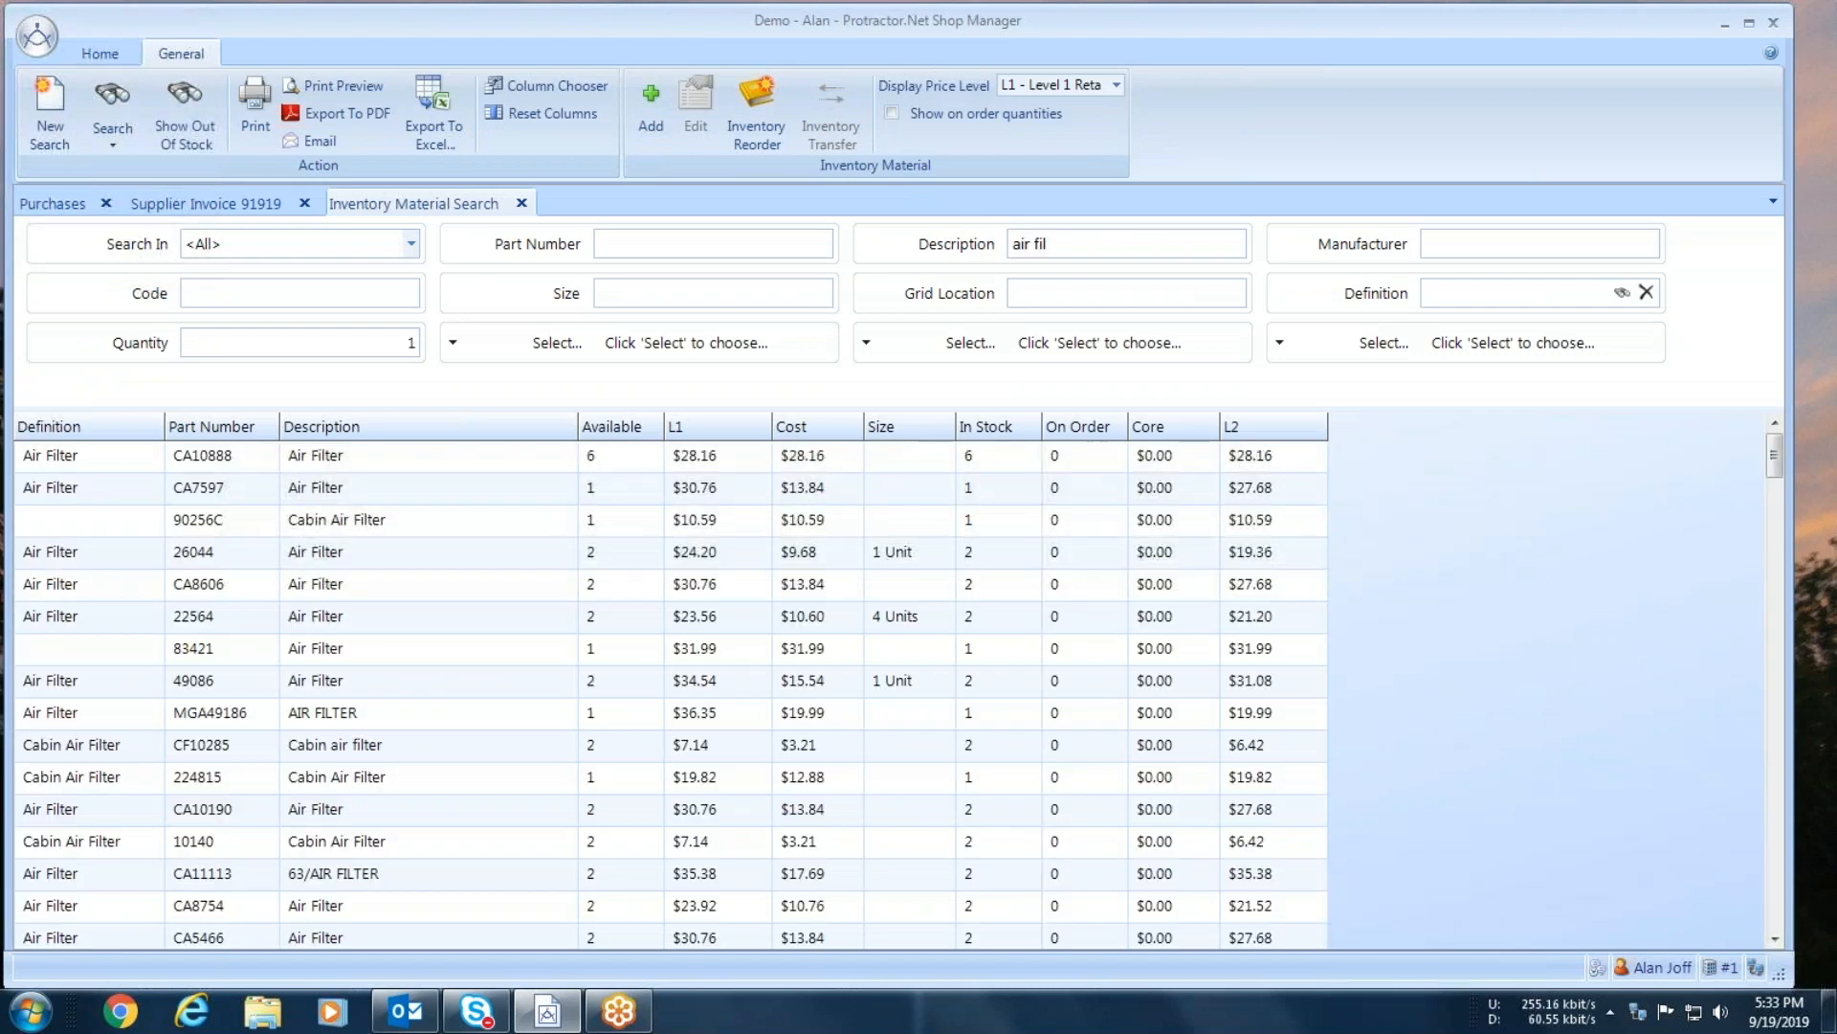
{"action": "left_click", "coordinate": [708, 455]}
{"action": "right_click", "coordinate": [704, 456]}
{"action": "left_click", "coordinate": [756, 491]}
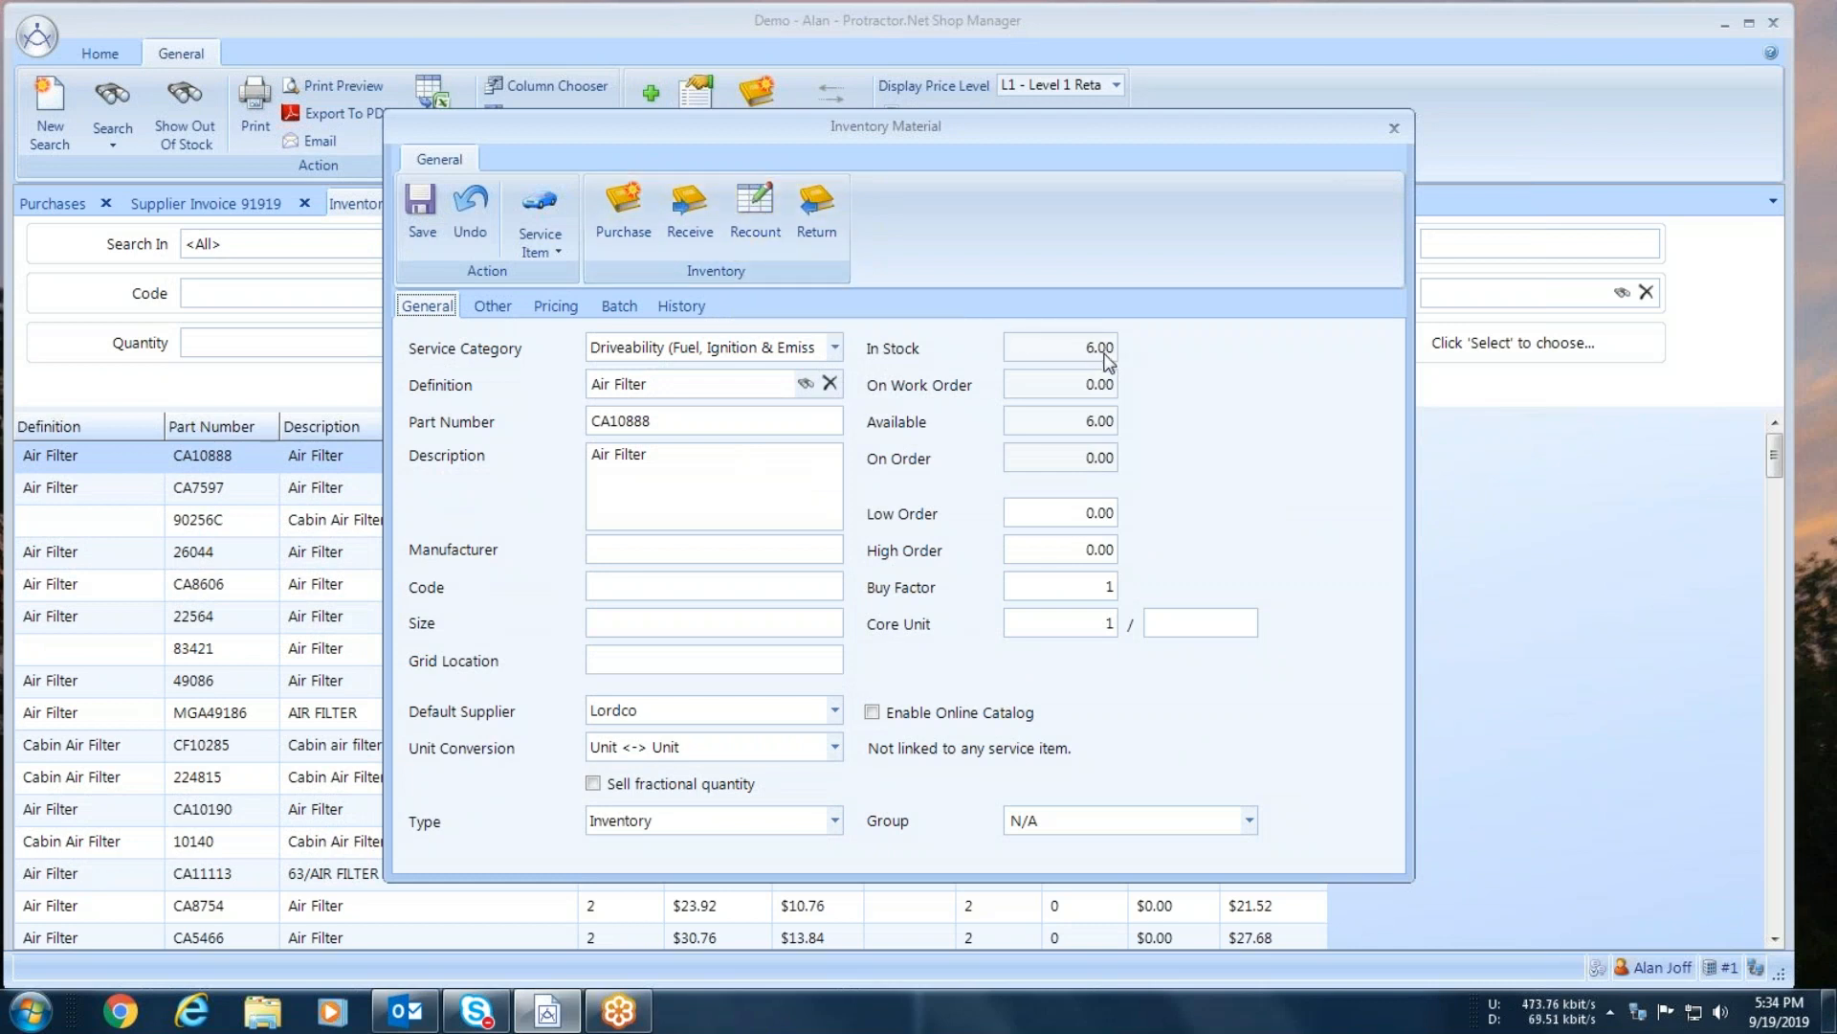
Step: Recount the air filter's actual quantity to 4, save the record and close the inventory search
{"action": "left_click", "coordinate": [755, 208]}
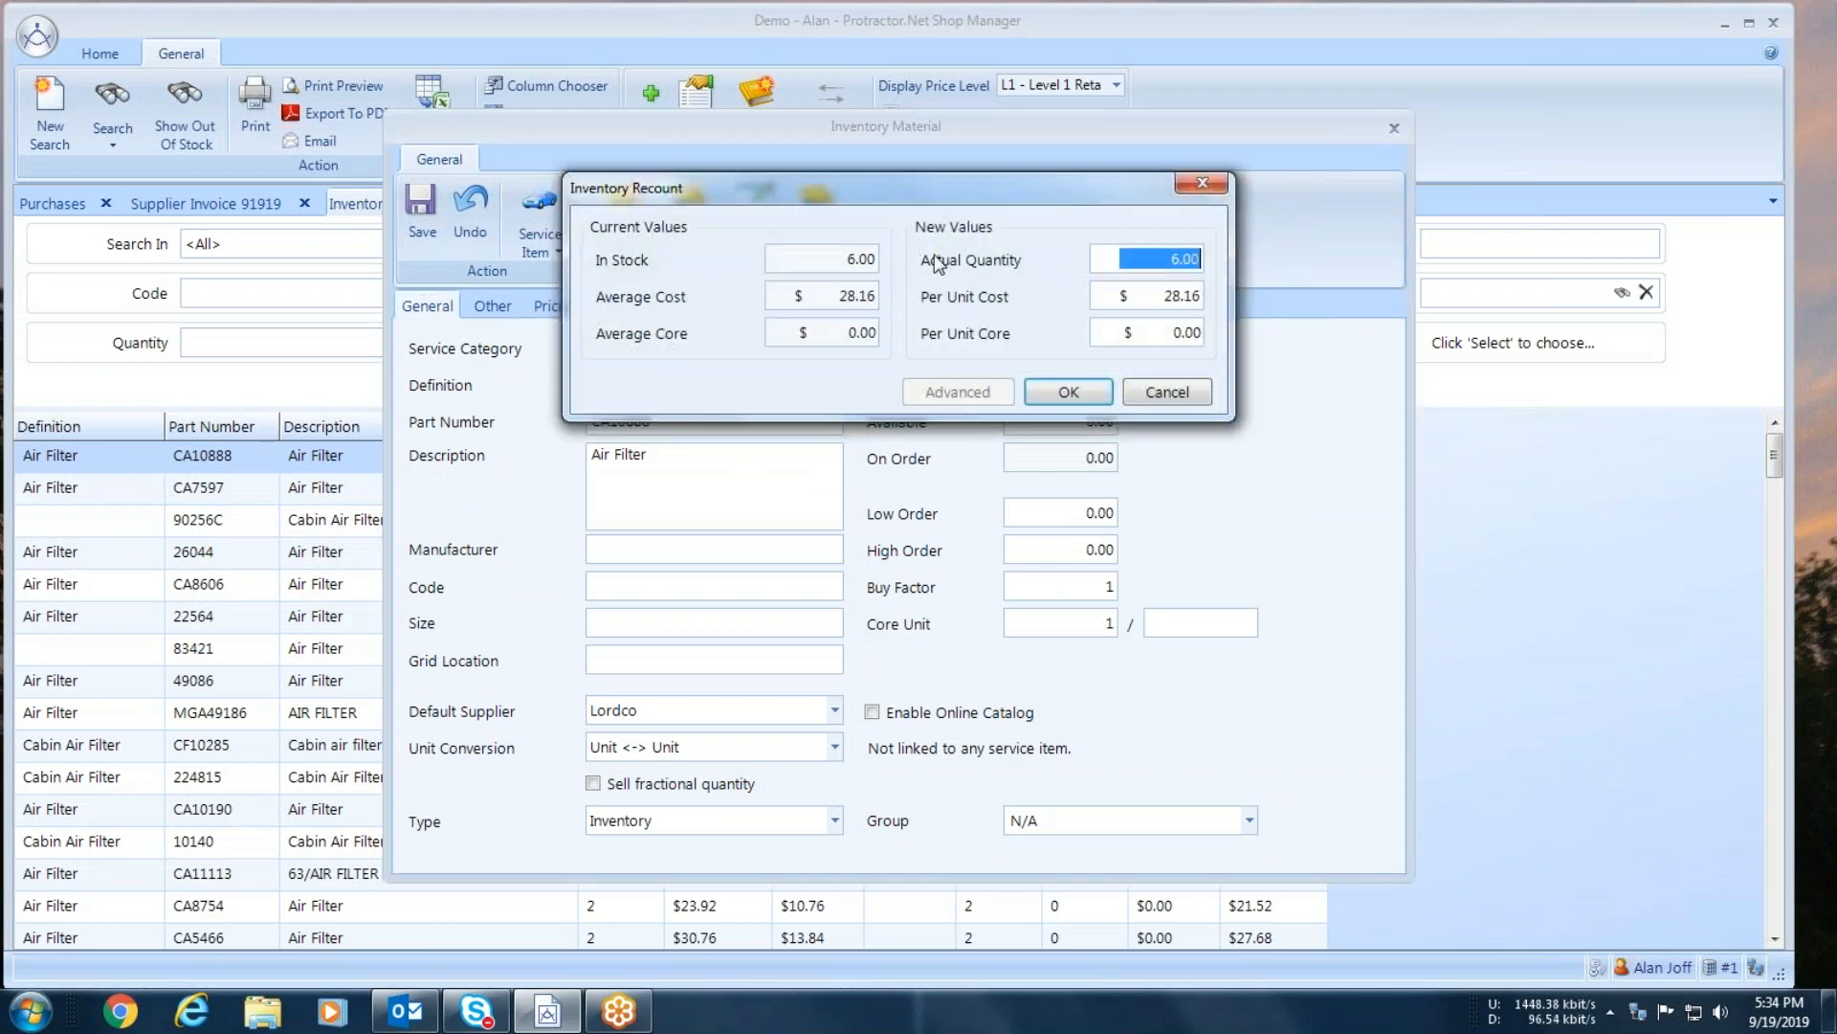
{"action": "type", "text": "4"}
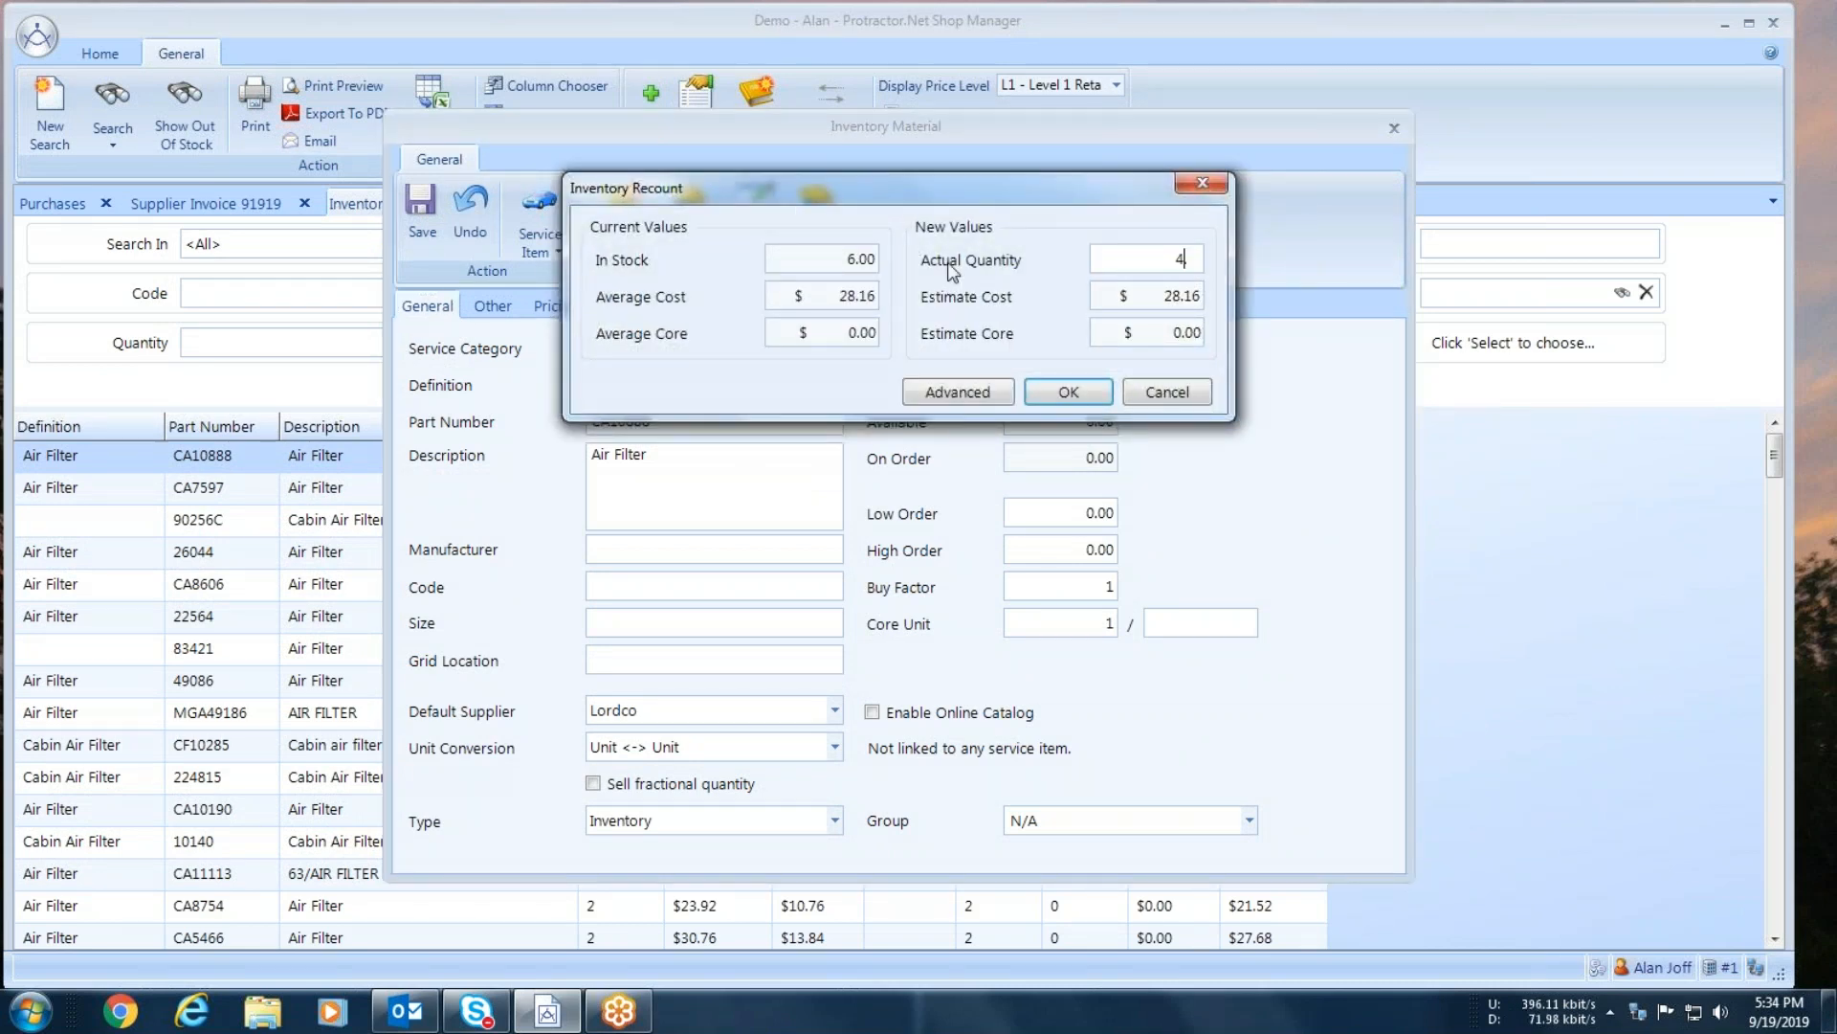
{"action": "left_click", "coordinate": [1062, 392]}
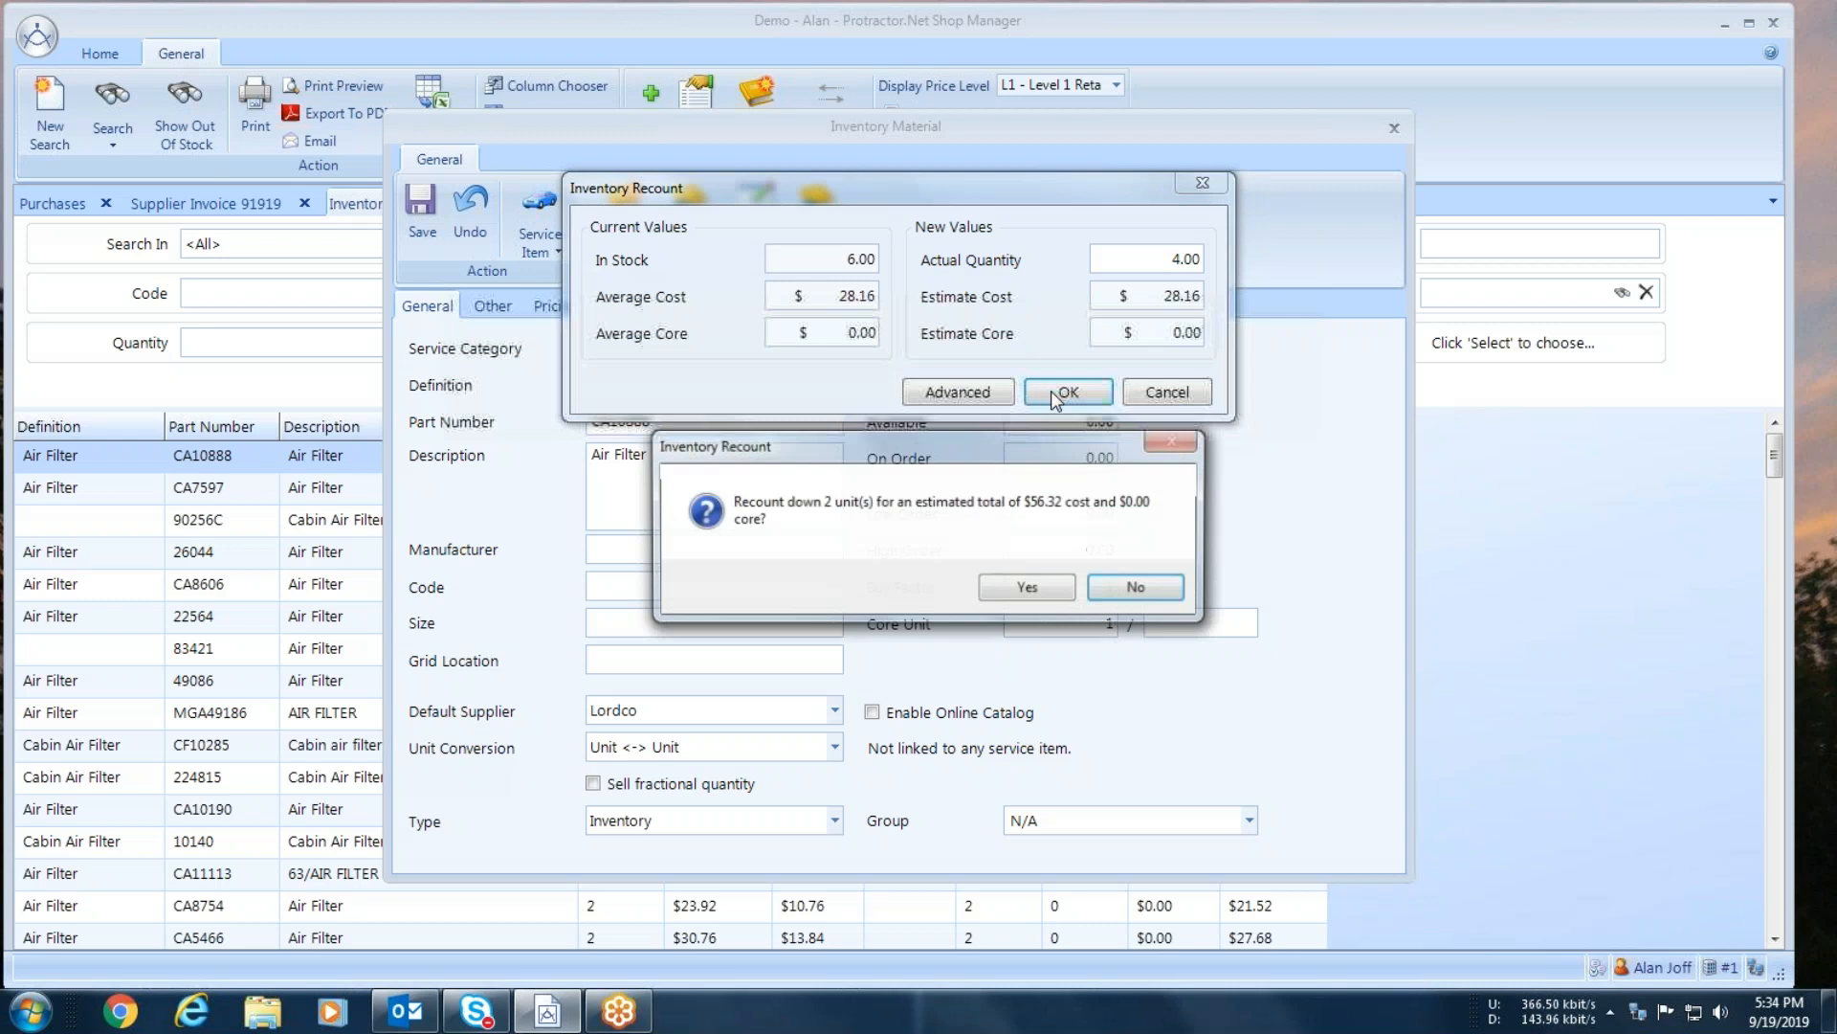
{"action": "left_click", "coordinate": [1024, 589]}
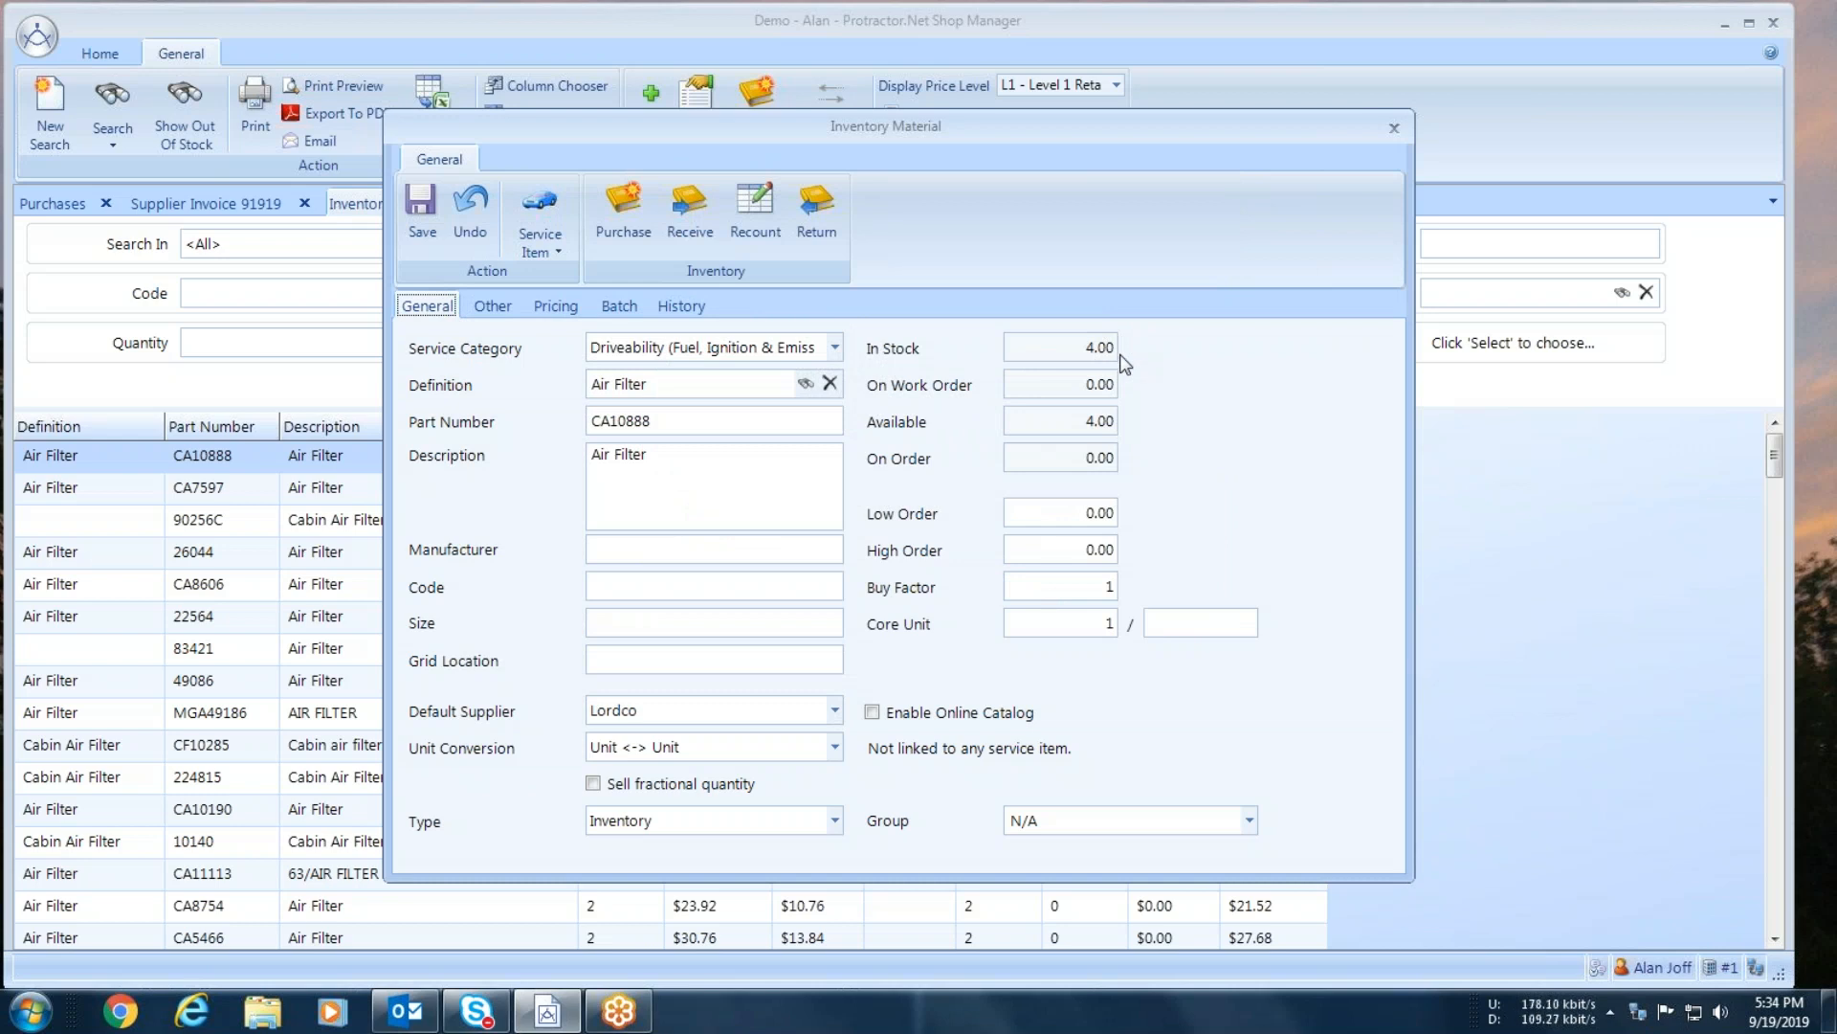
{"action": "left_click", "coordinate": [428, 219]}
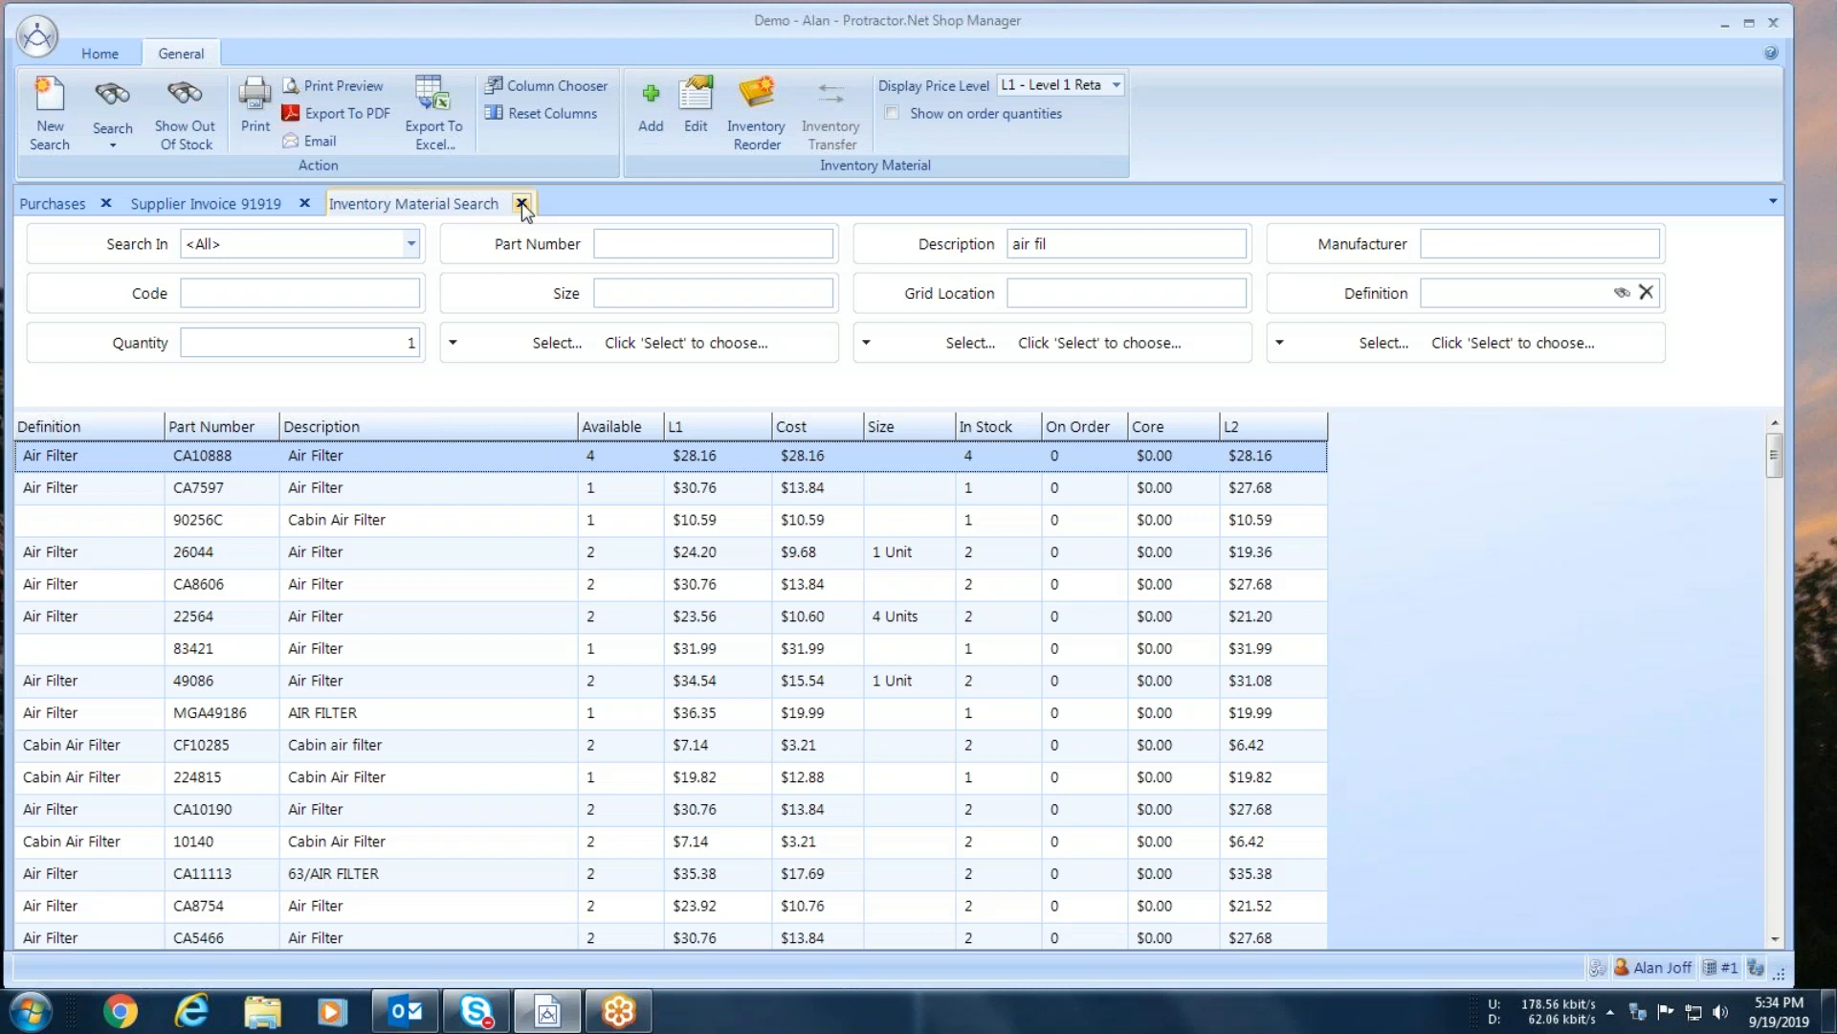
{"action": "left_click", "coordinate": [522, 203]}
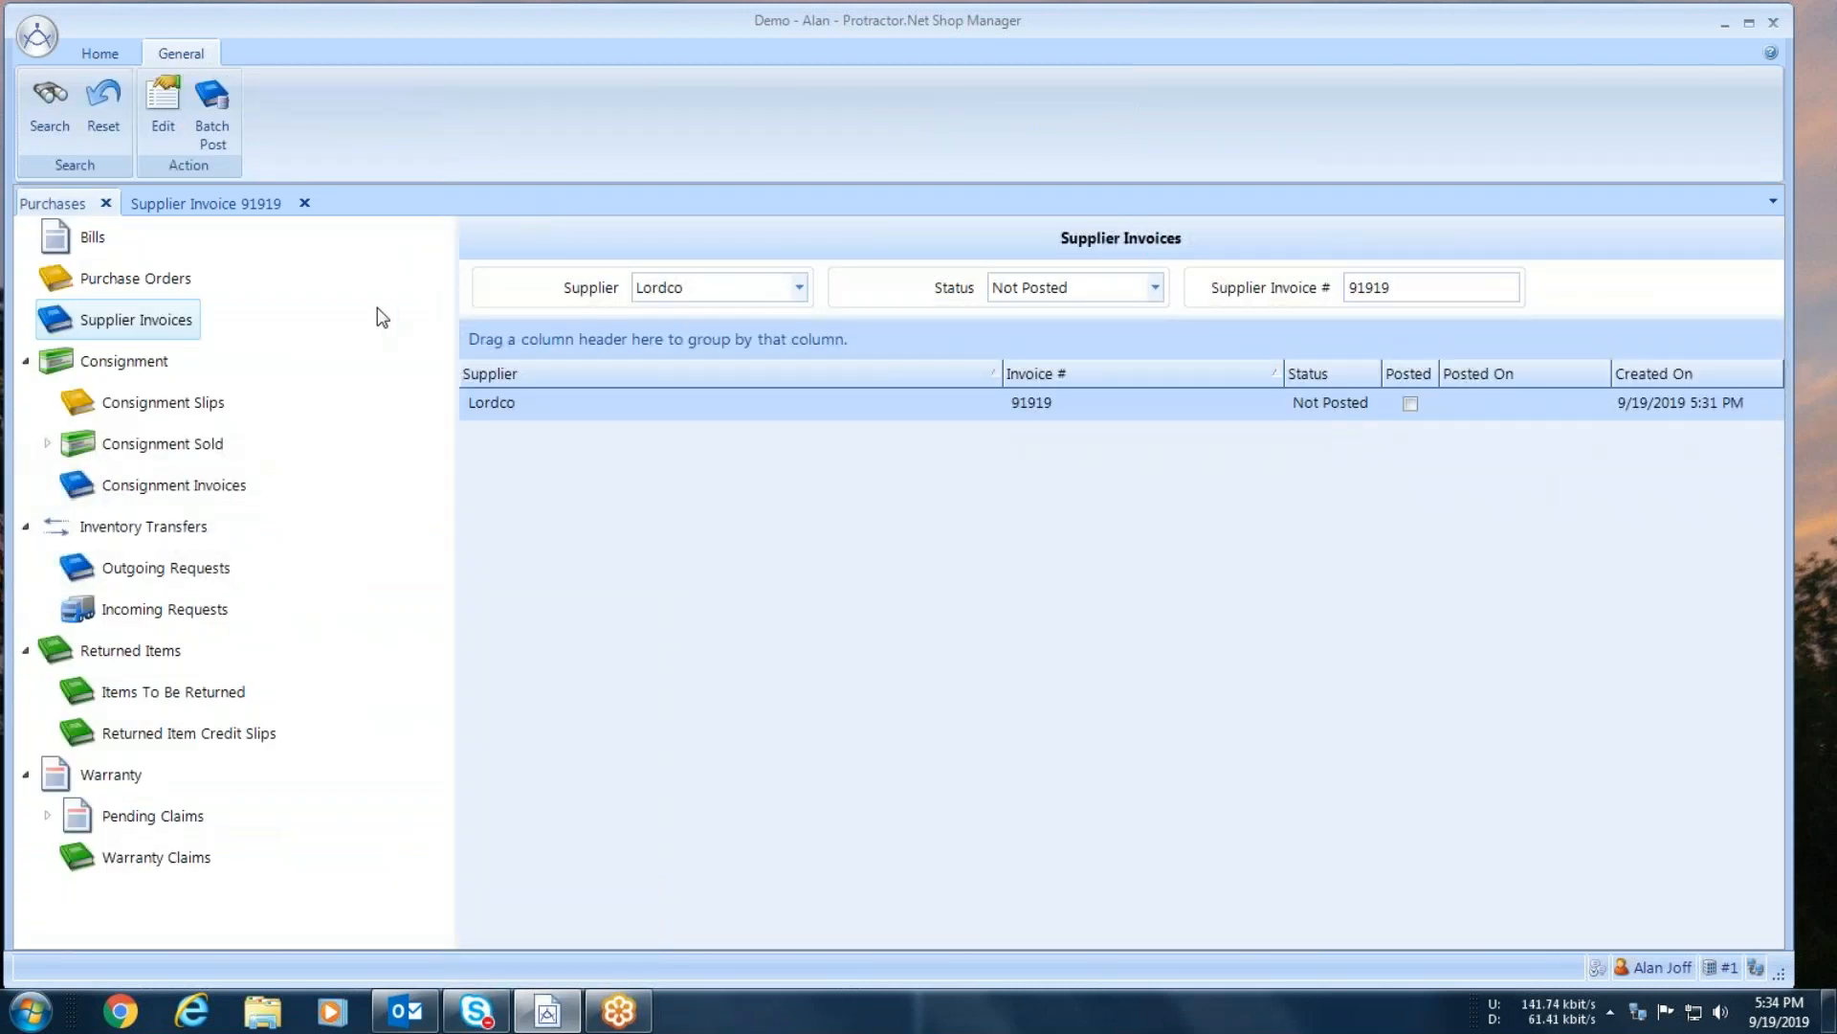
Step: Open the general ledger, review the air filter entries in the Stocking Inventory journal, and close the journal
{"action": "left_click", "coordinate": [99, 53]}
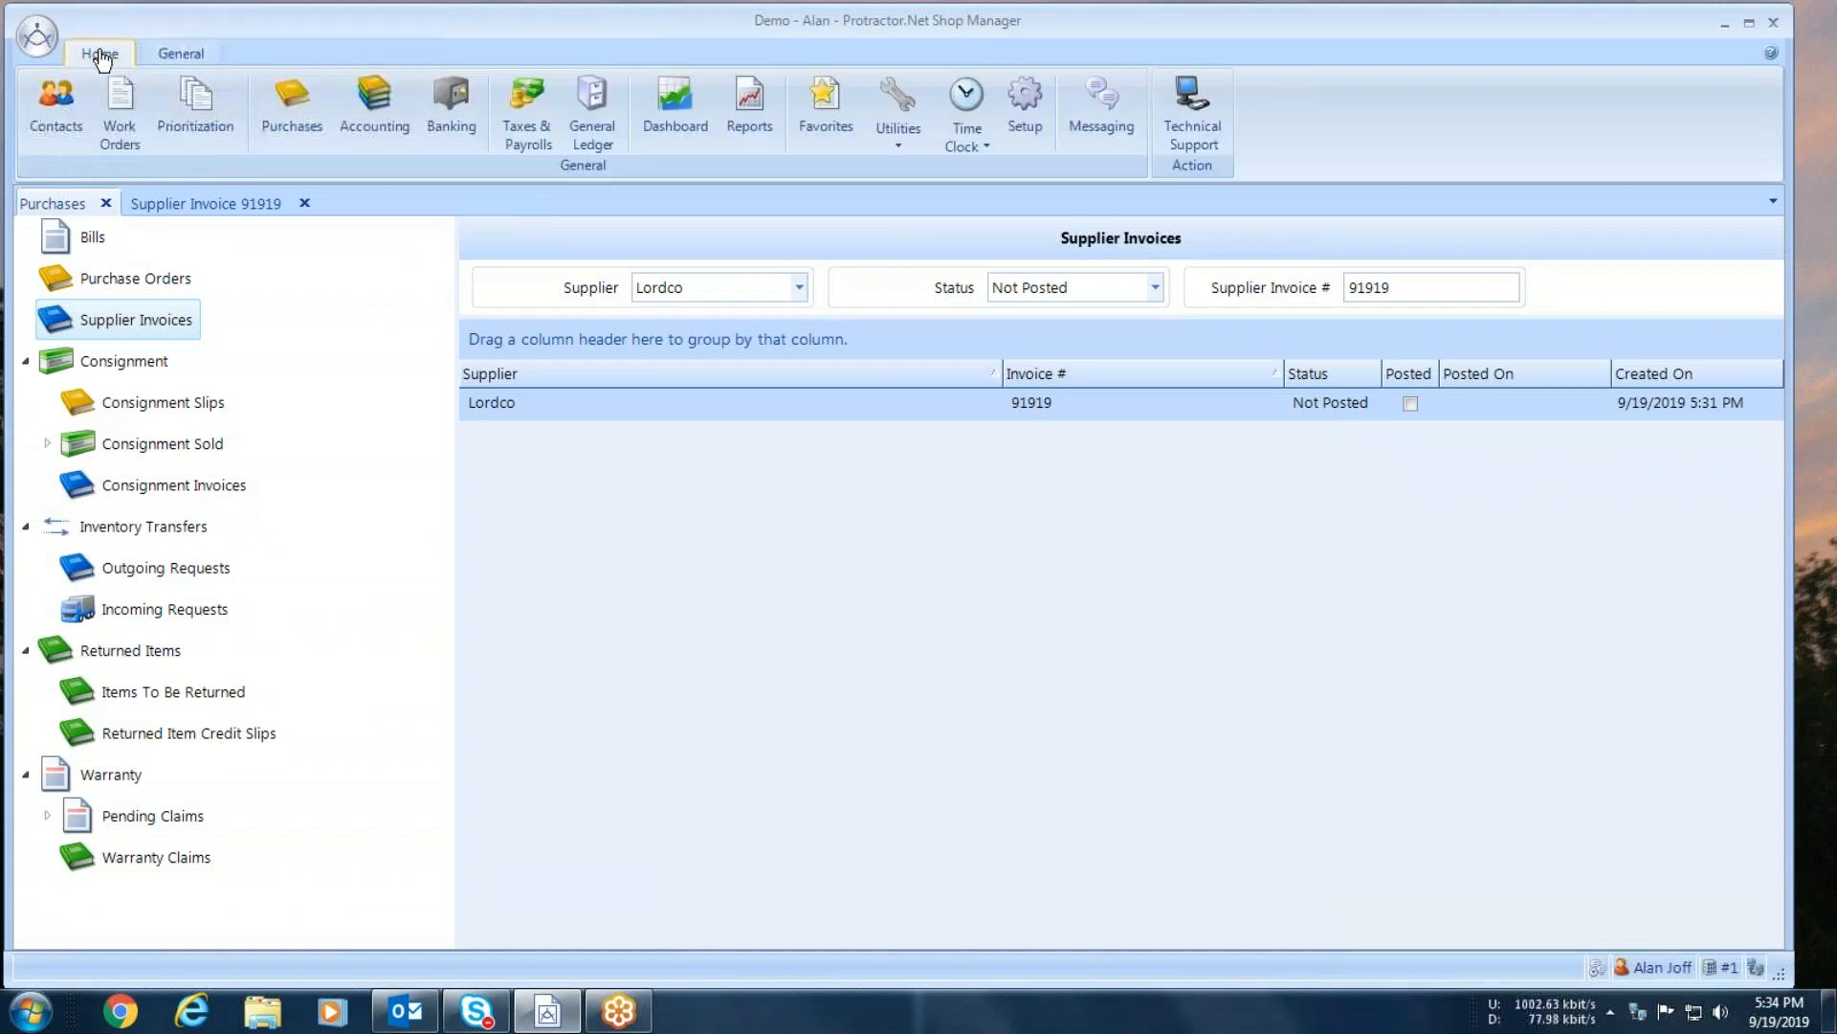
{"action": "left_click", "coordinate": [594, 120]}
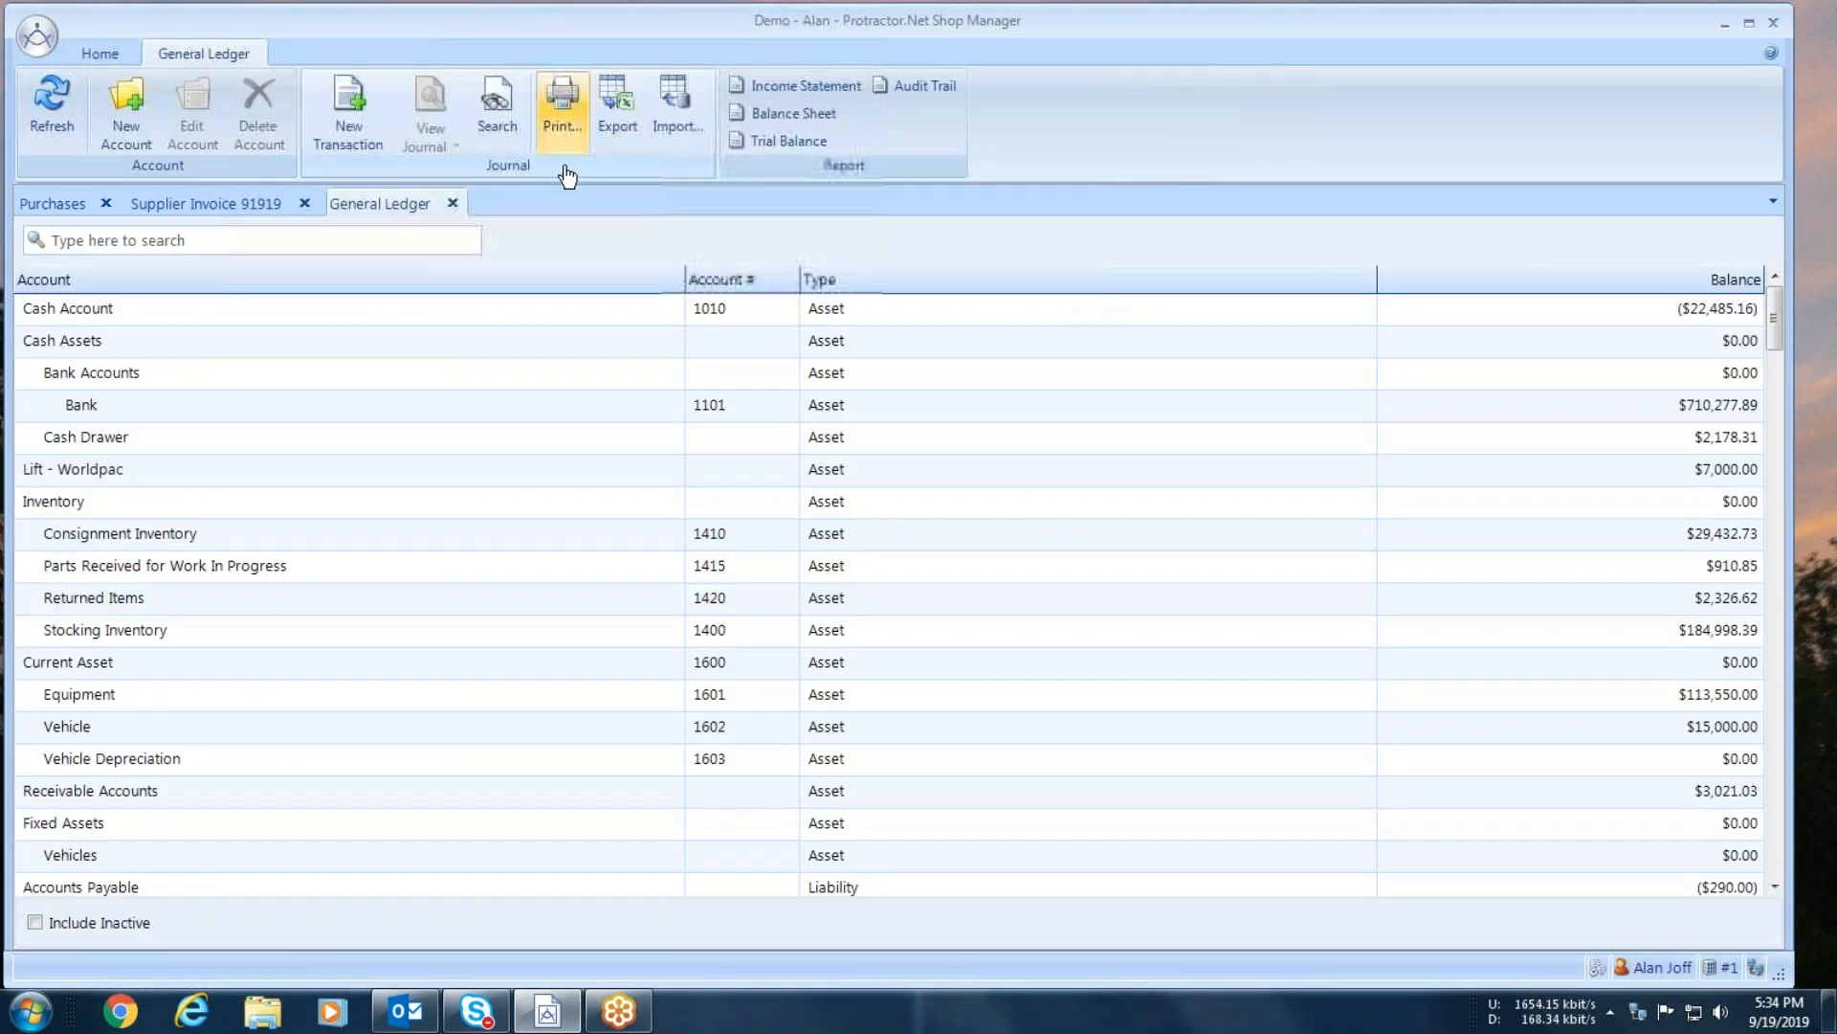
{"action": "left_click", "coordinate": [197, 640]}
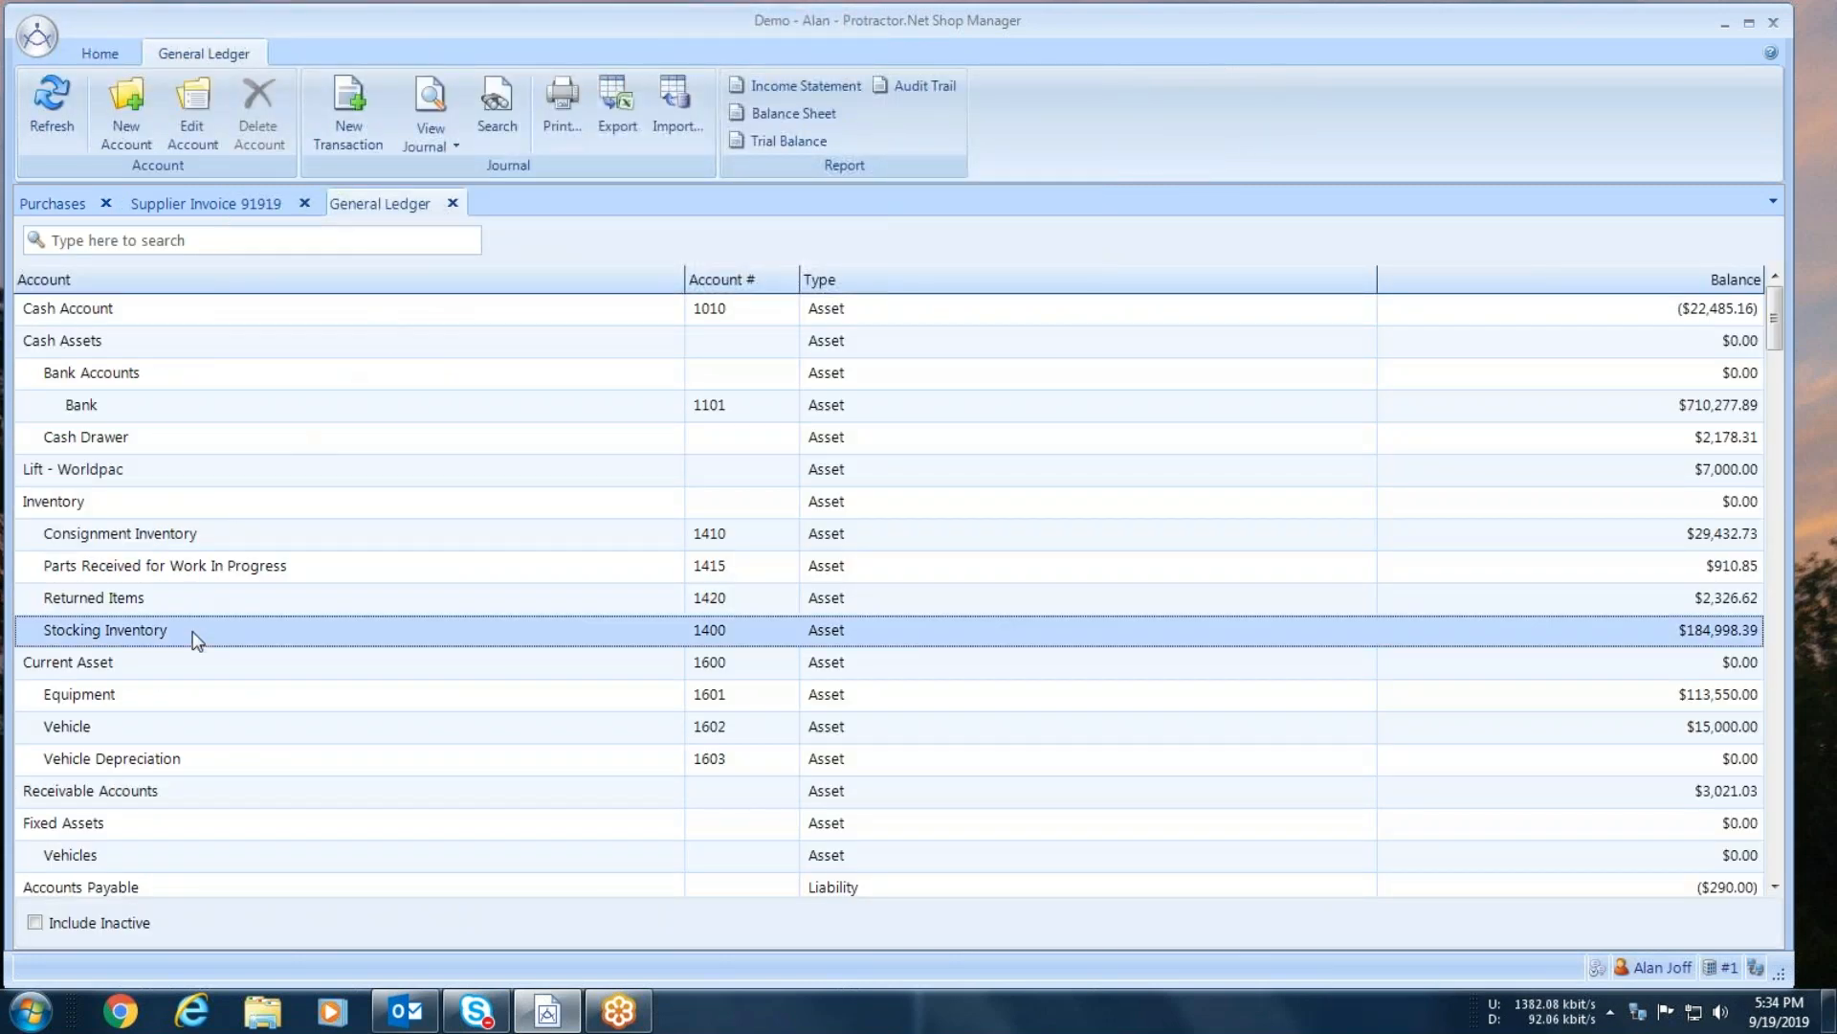
{"action": "double_click", "coordinate": [197, 639]}
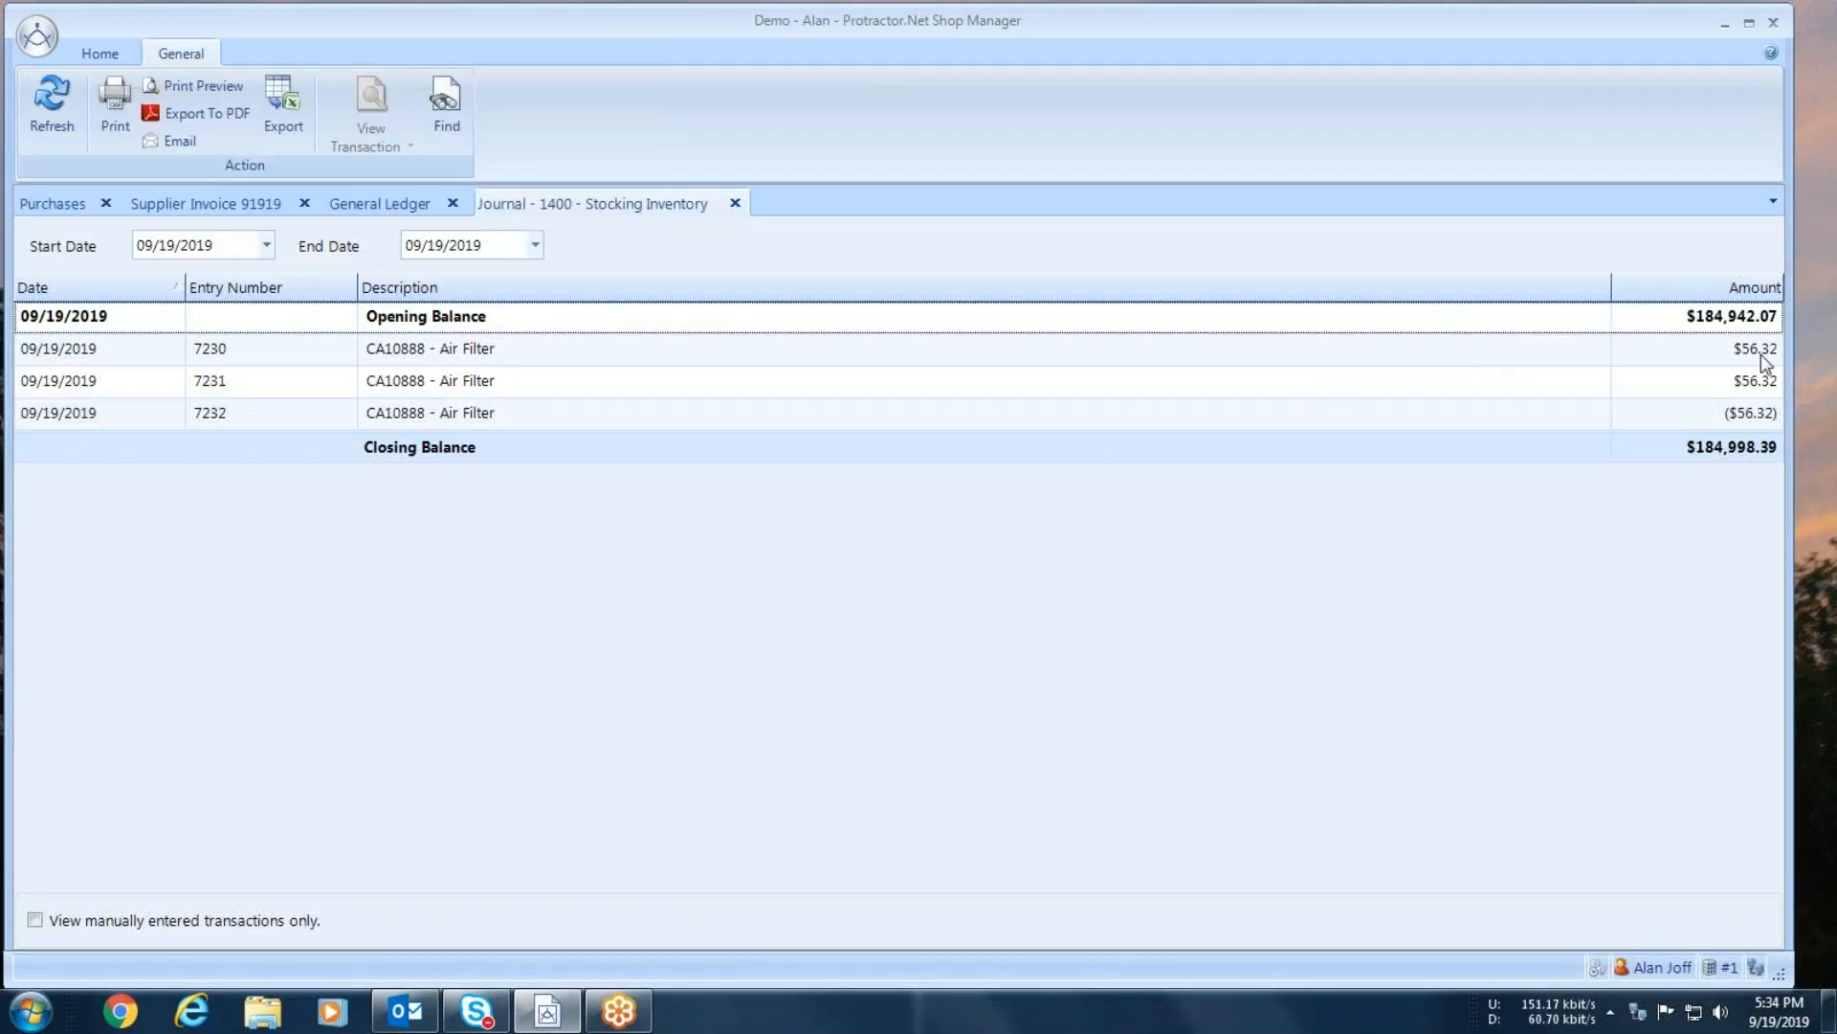
{"action": "mouse_move", "coordinate": [1761, 354]}
{"action": "mouse_move", "coordinate": [1757, 424]}
{"action": "left_click", "coordinate": [735, 202]}
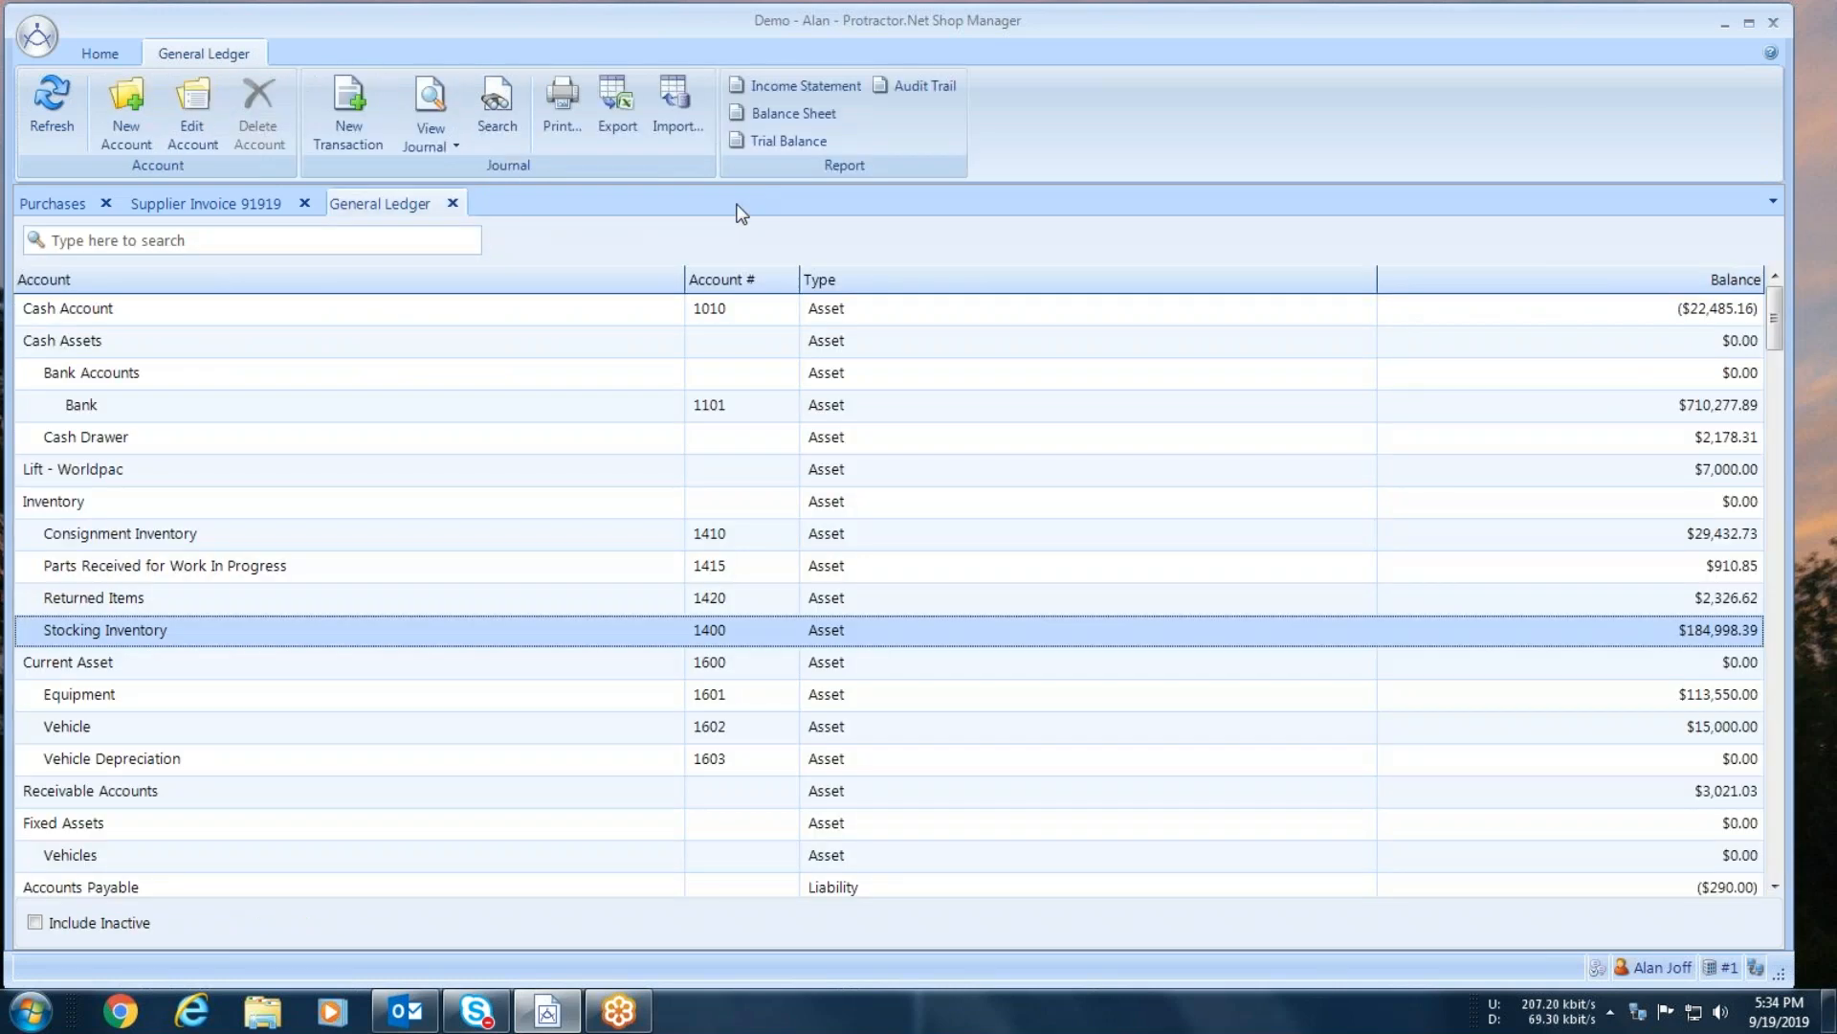
Step: Search the ledger accounts for "reco", review the Inventory Adjustments (Recounts) journal, and close it and the general ledger
{"action": "left_click", "coordinate": [197, 246]}
{"action": "type", "text": "reco"}
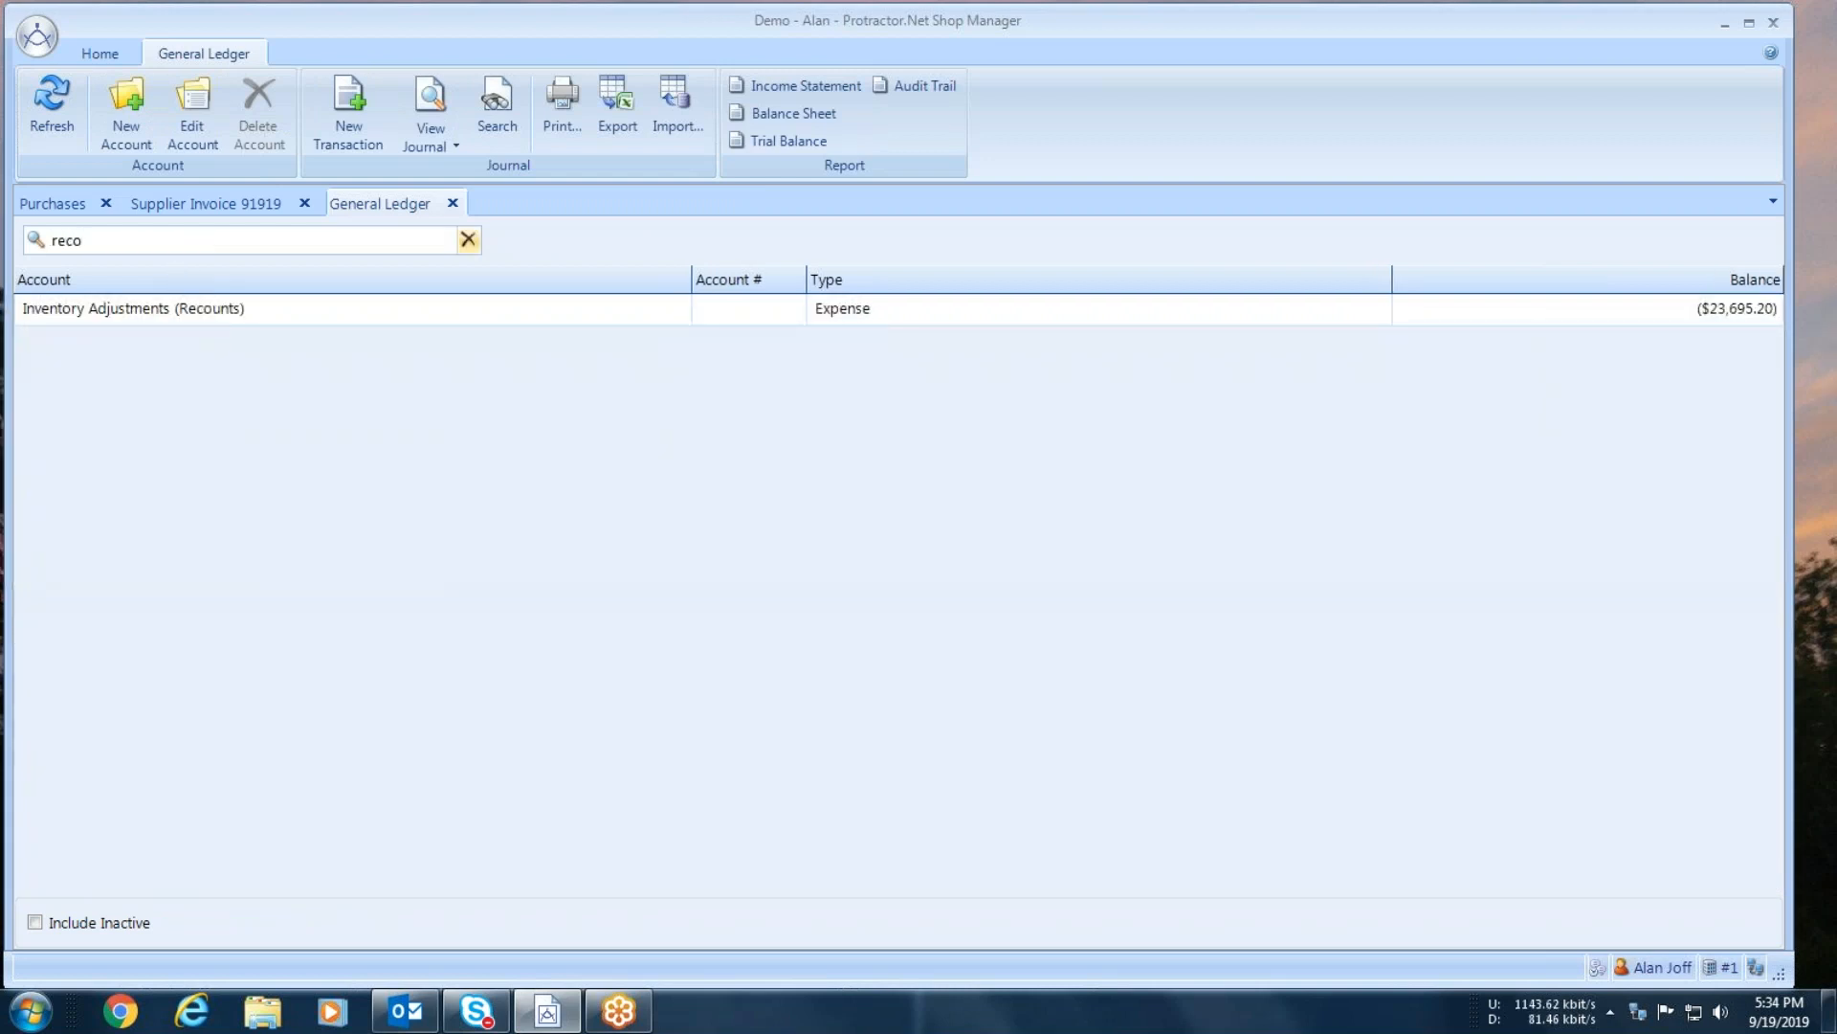
{"action": "double_click", "coordinate": [877, 312]}
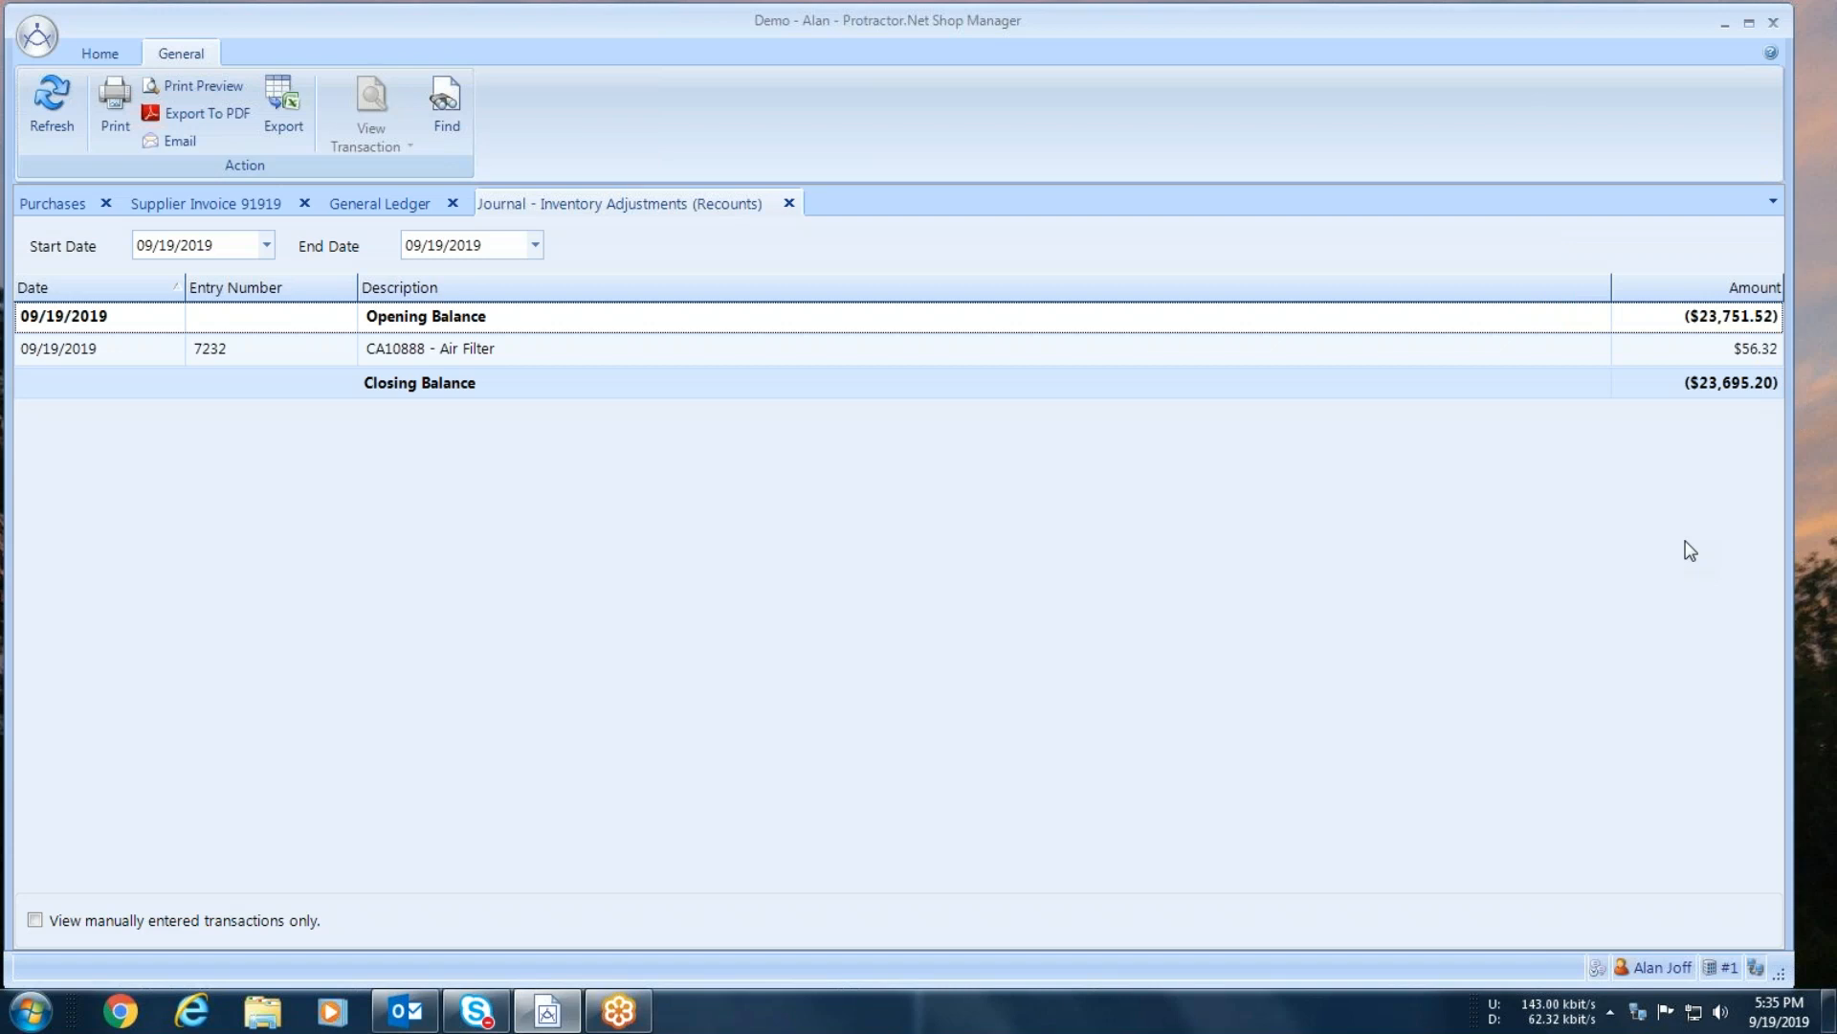
{"action": "left_click", "coordinate": [788, 203]}
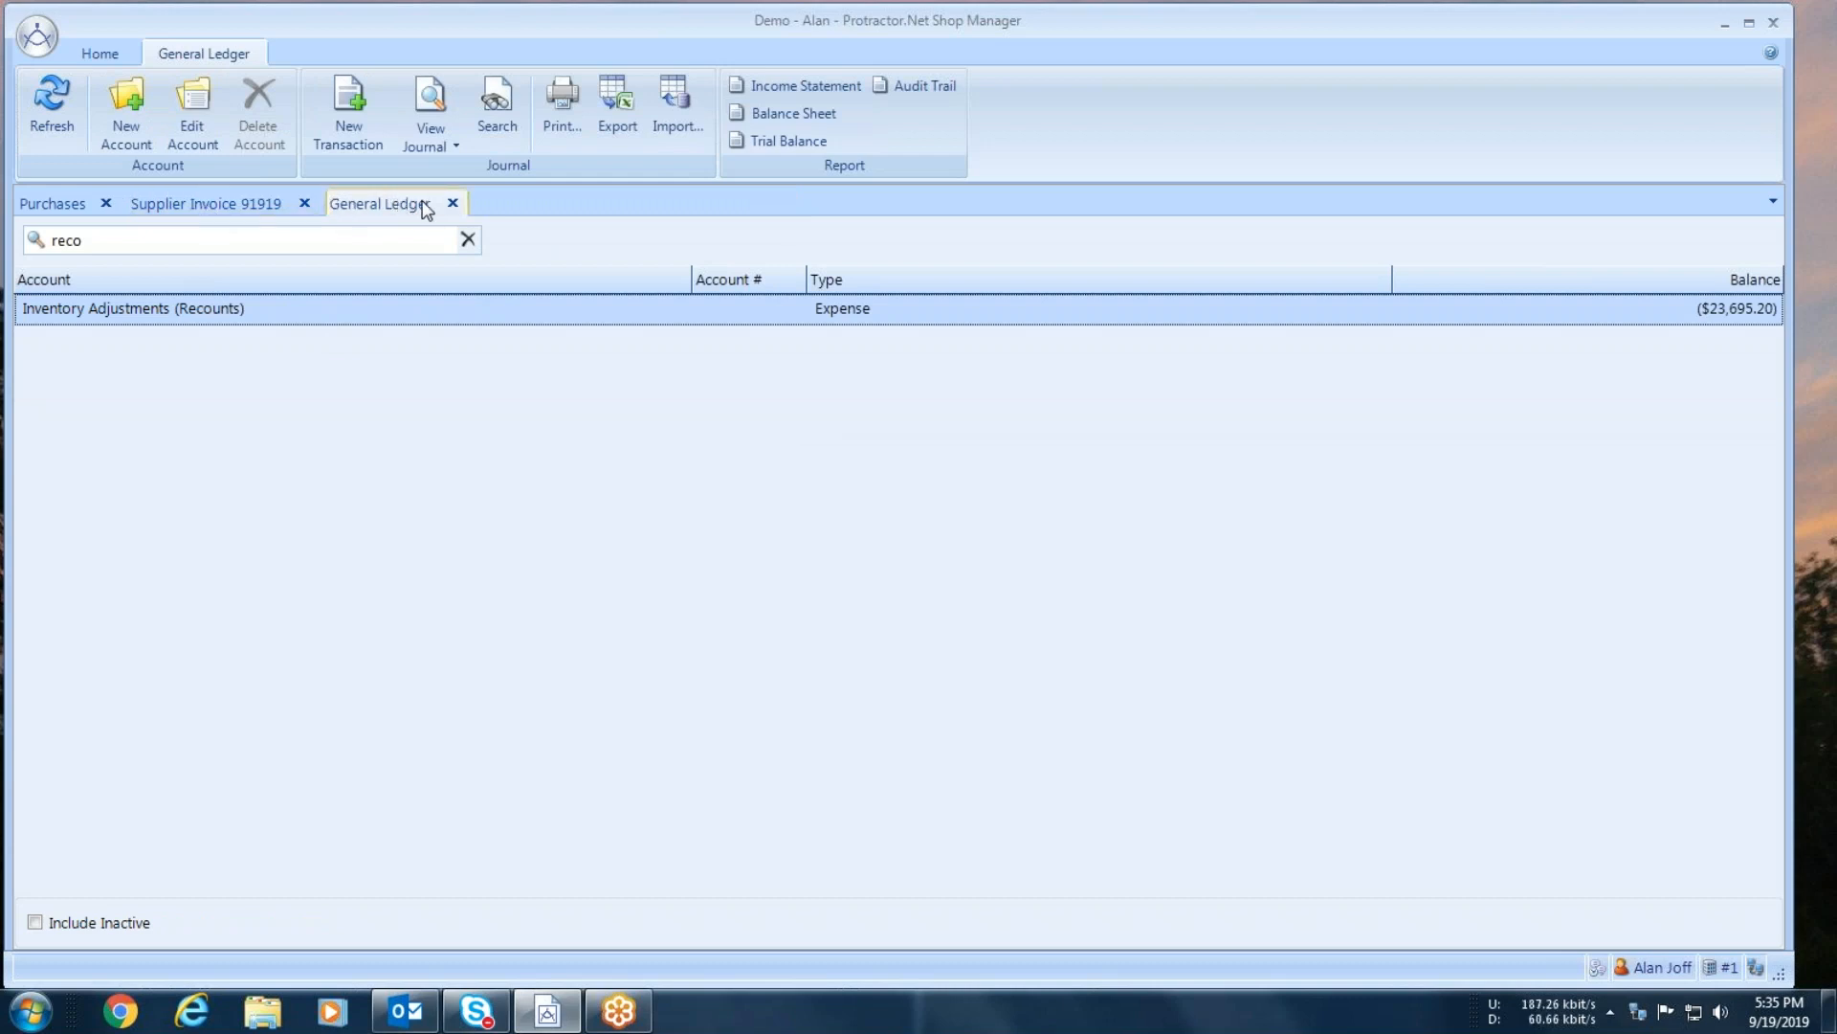
{"action": "left_click", "coordinate": [452, 203]}
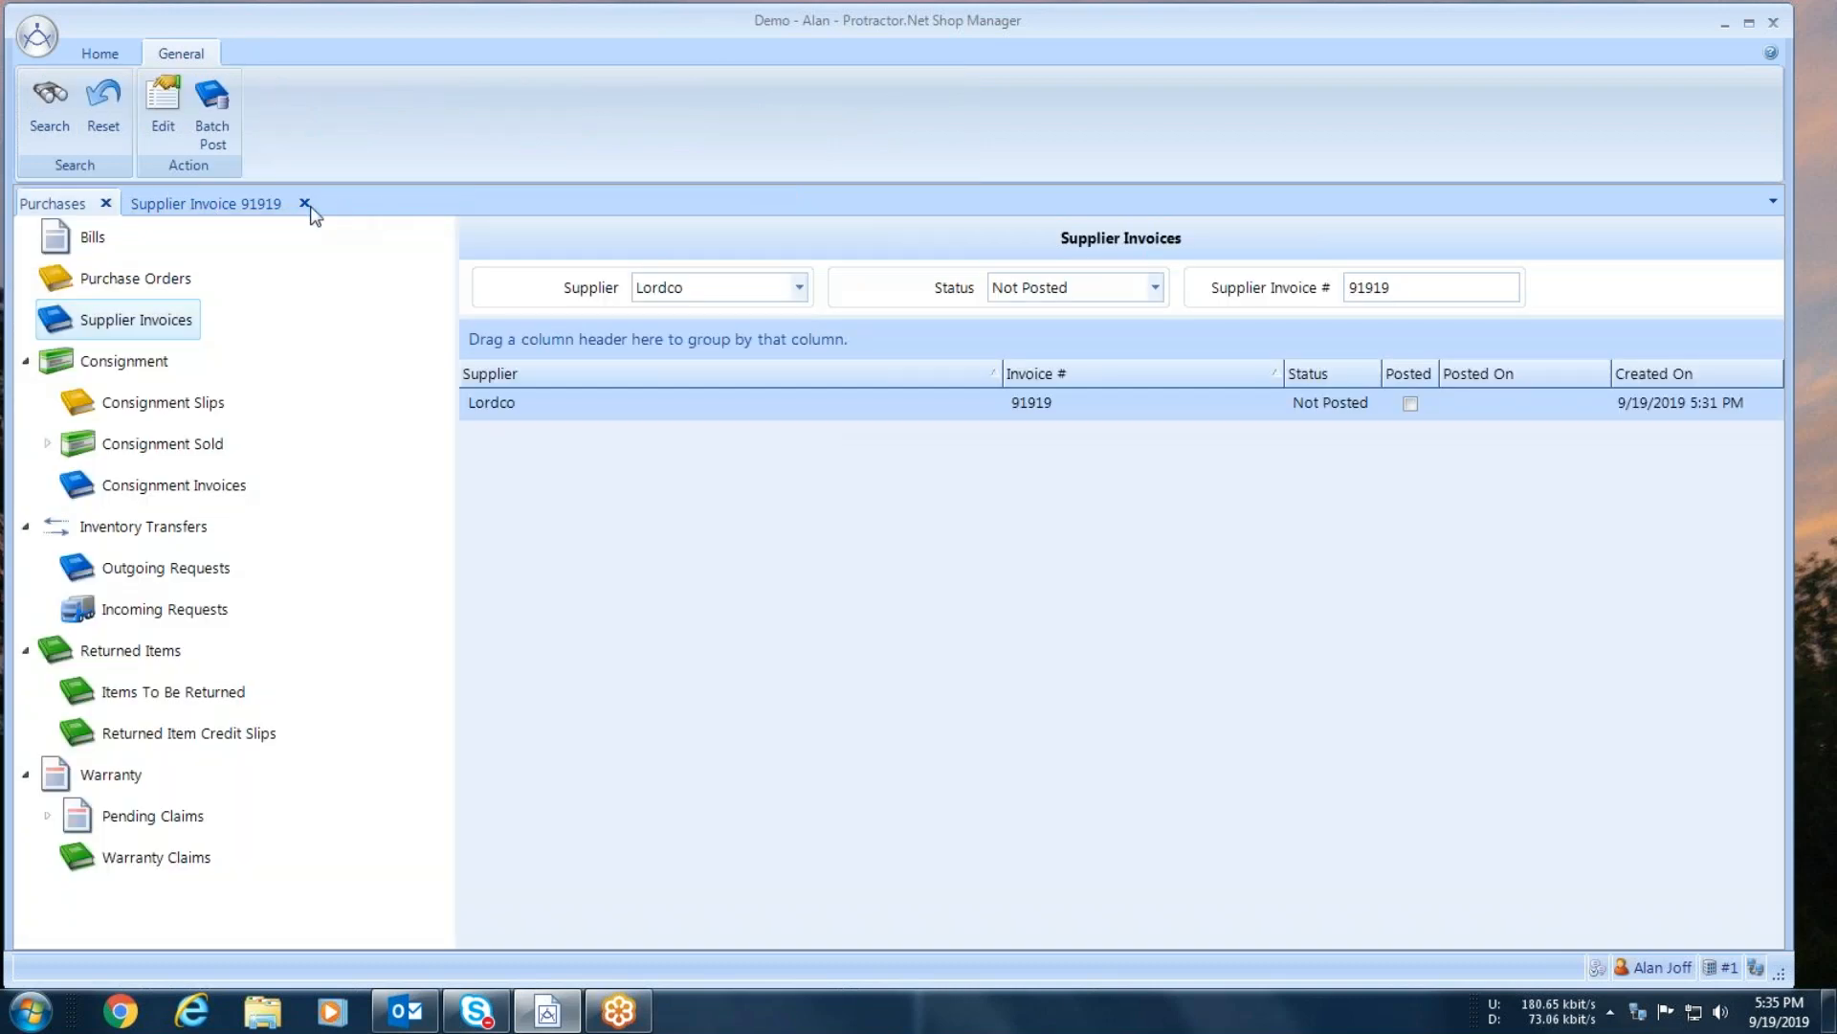
Step: Start an expense item on supplier invoice 91919 with account Inventory Adjustments (Recounts) and description "adjust double entry"
{"action": "left_click", "coordinate": [242, 206]}
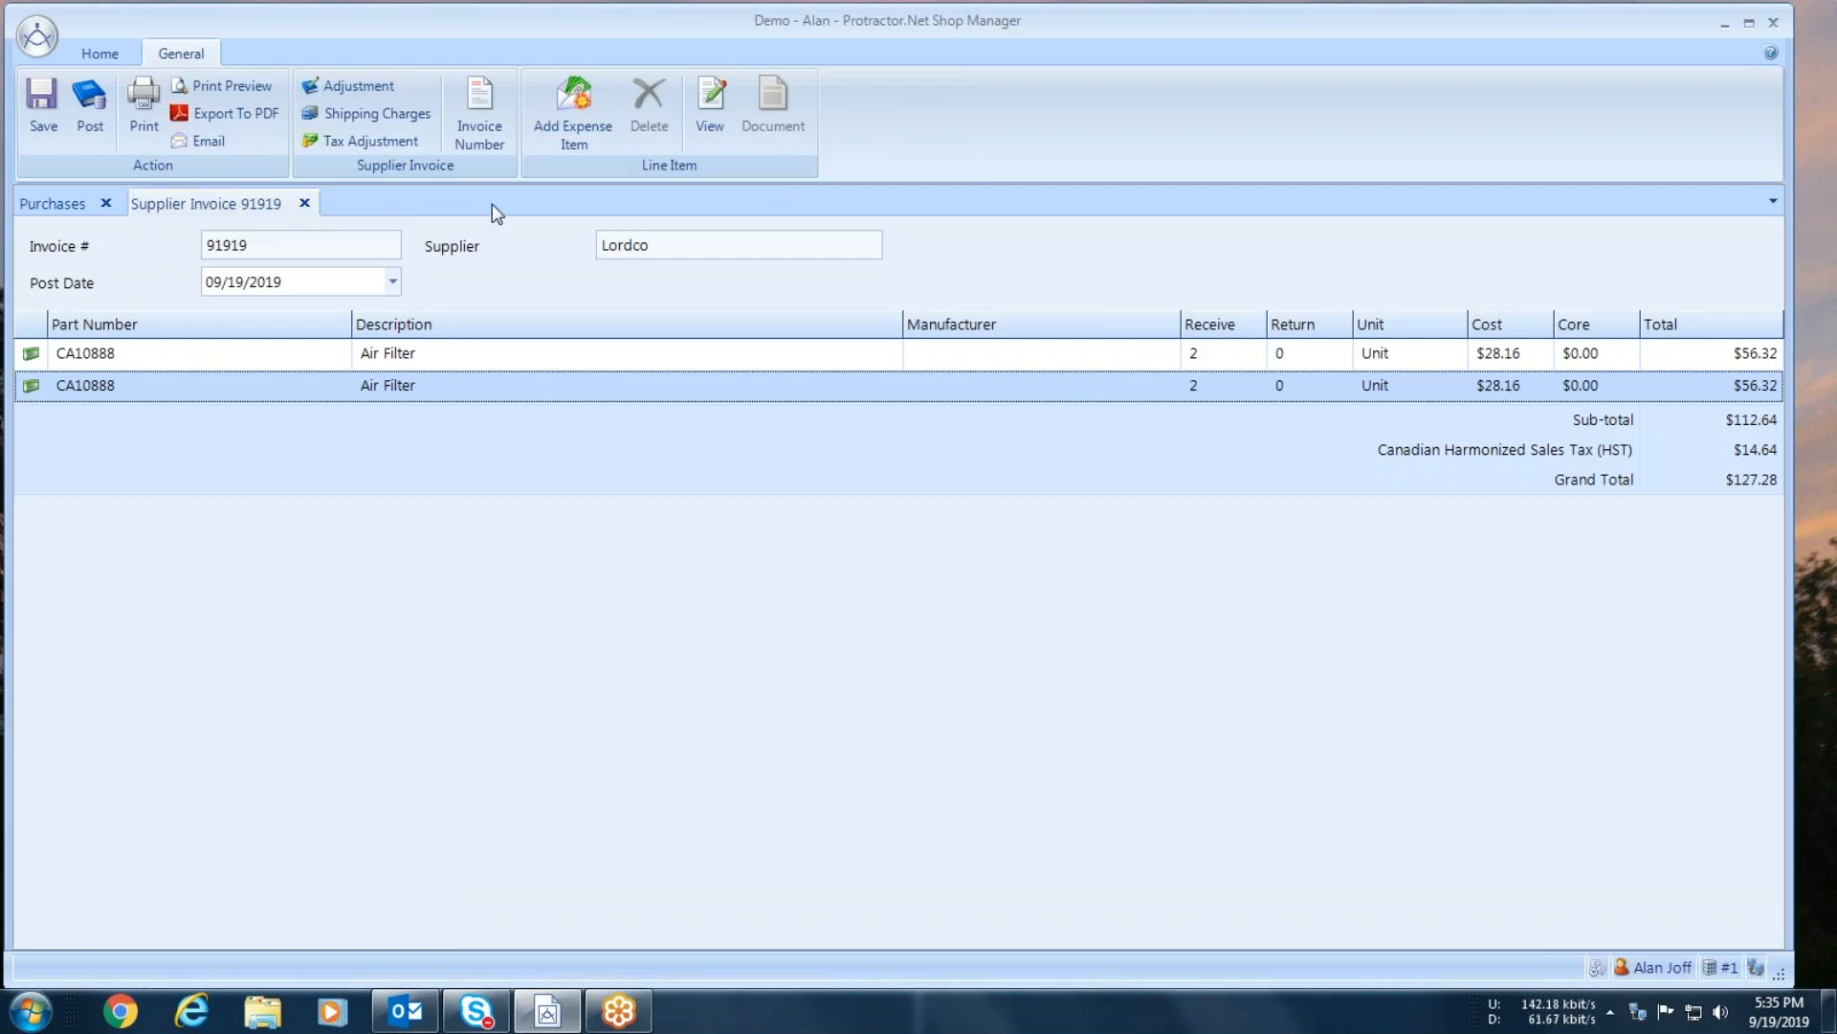
{"action": "left_click", "coordinate": [574, 93]}
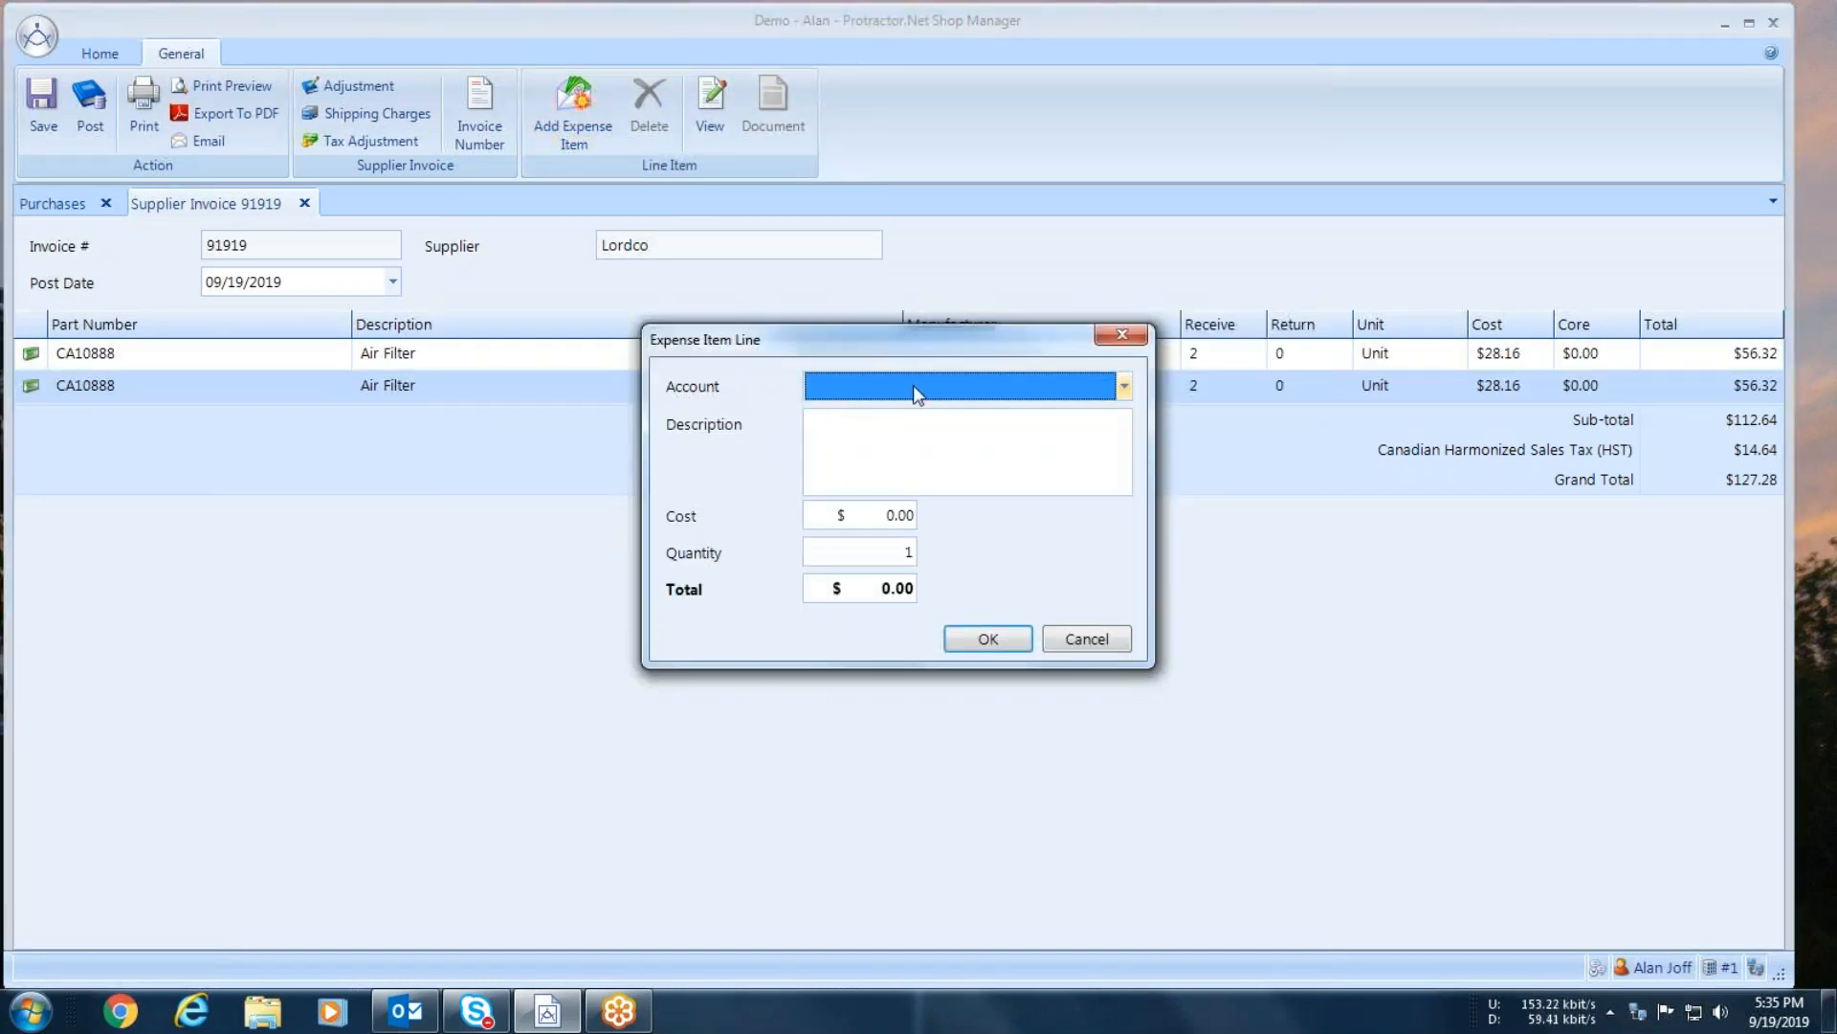
{"action": "left_click", "coordinate": [1126, 387]}
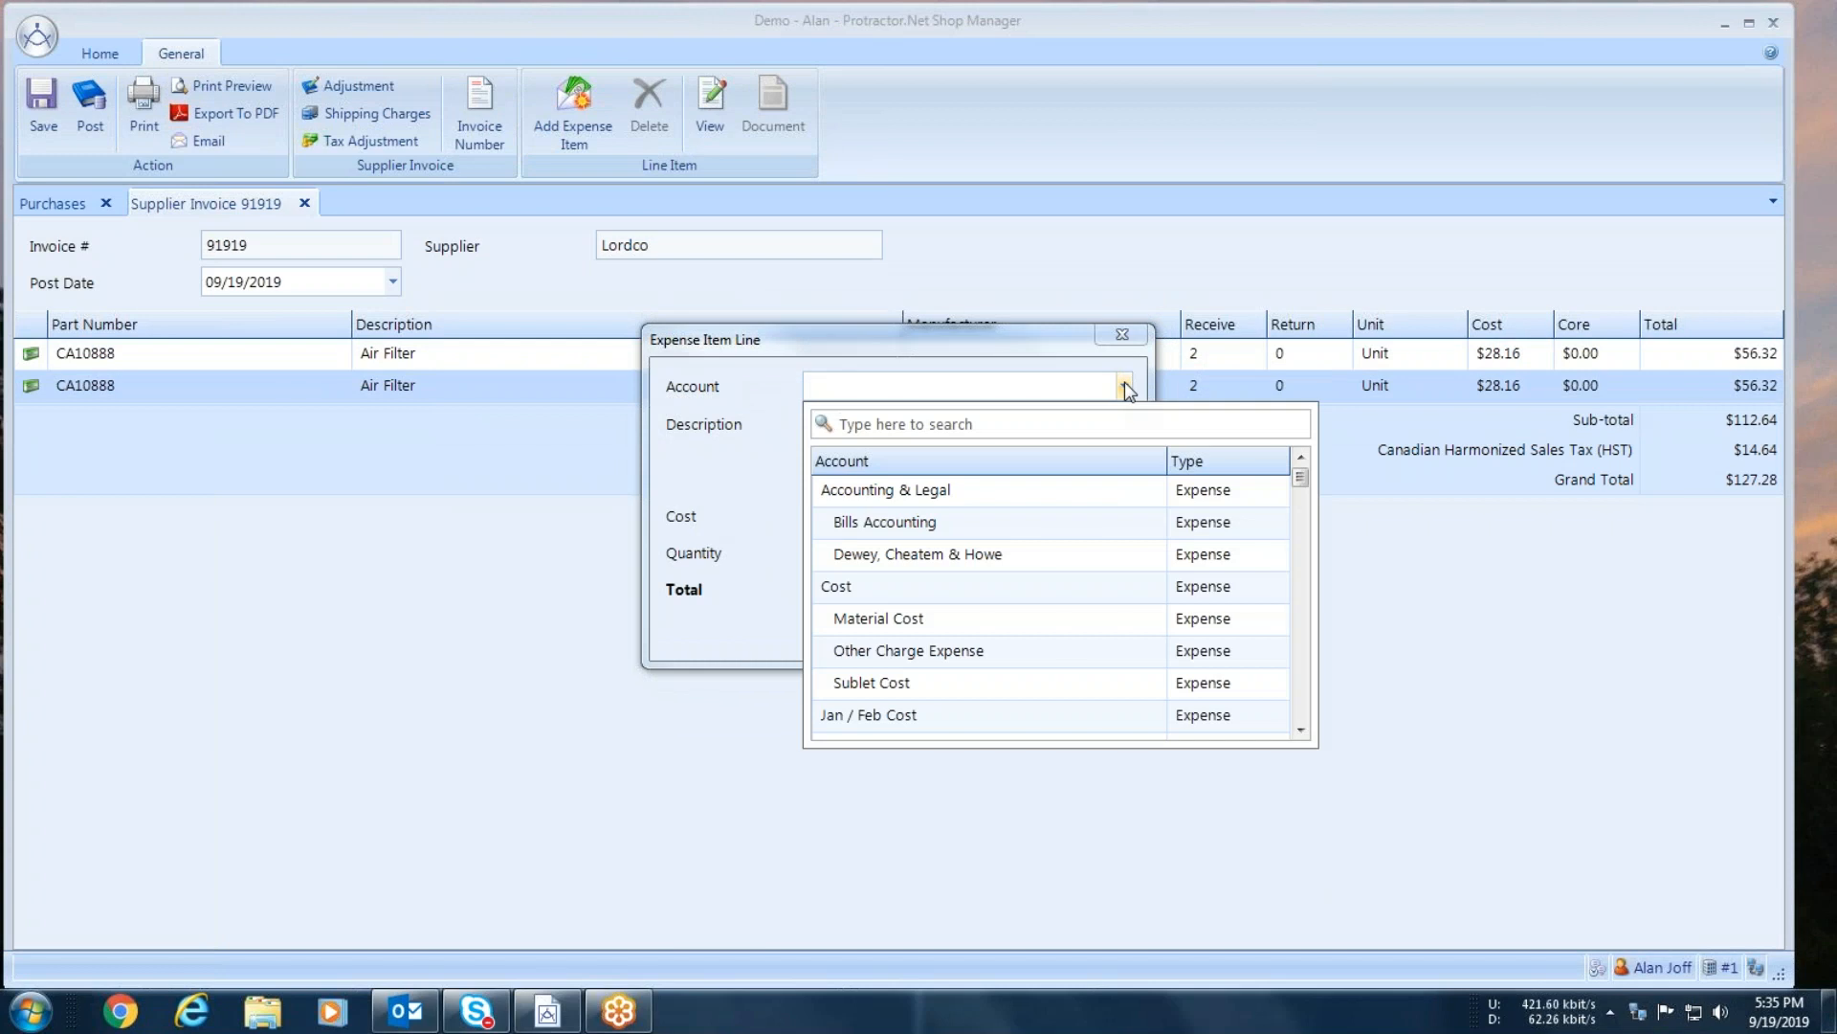
{"action": "type", "text": "reco"}
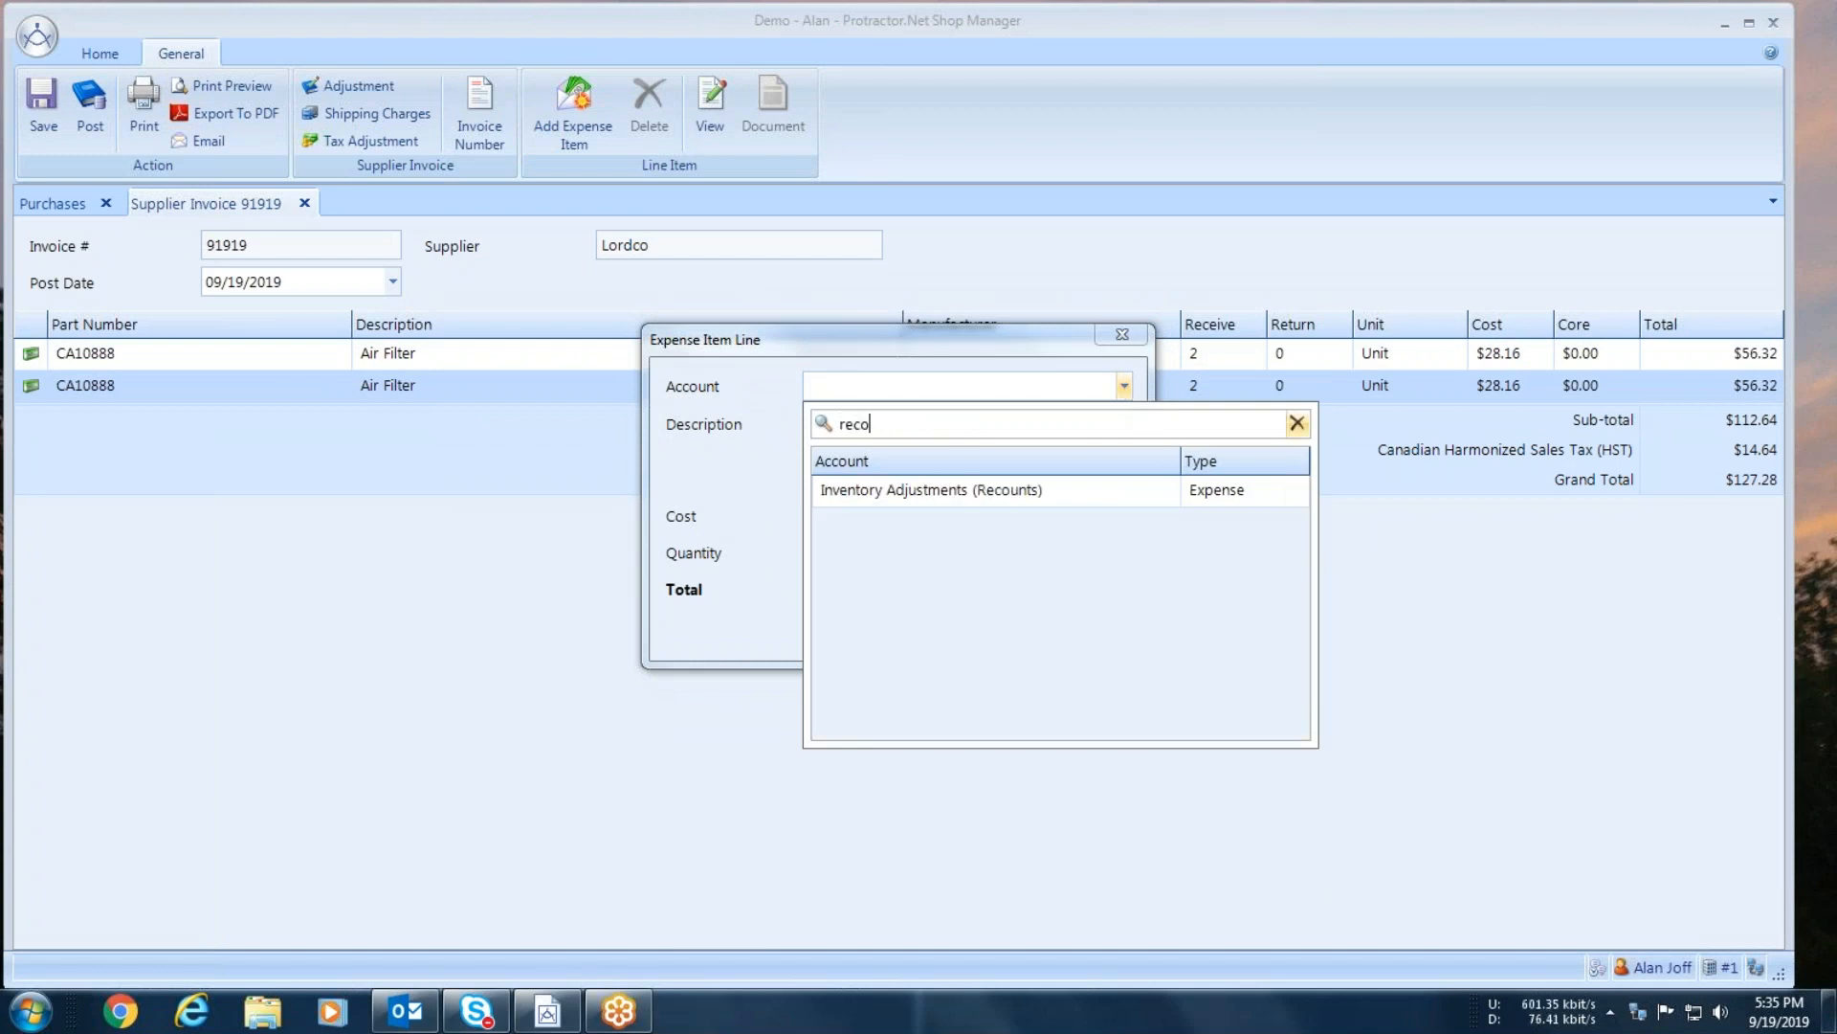
{"action": "left_click", "coordinate": [1091, 490]}
{"action": "left_click", "coordinate": [881, 436]}
{"action": "type", "text": "adjust double "}
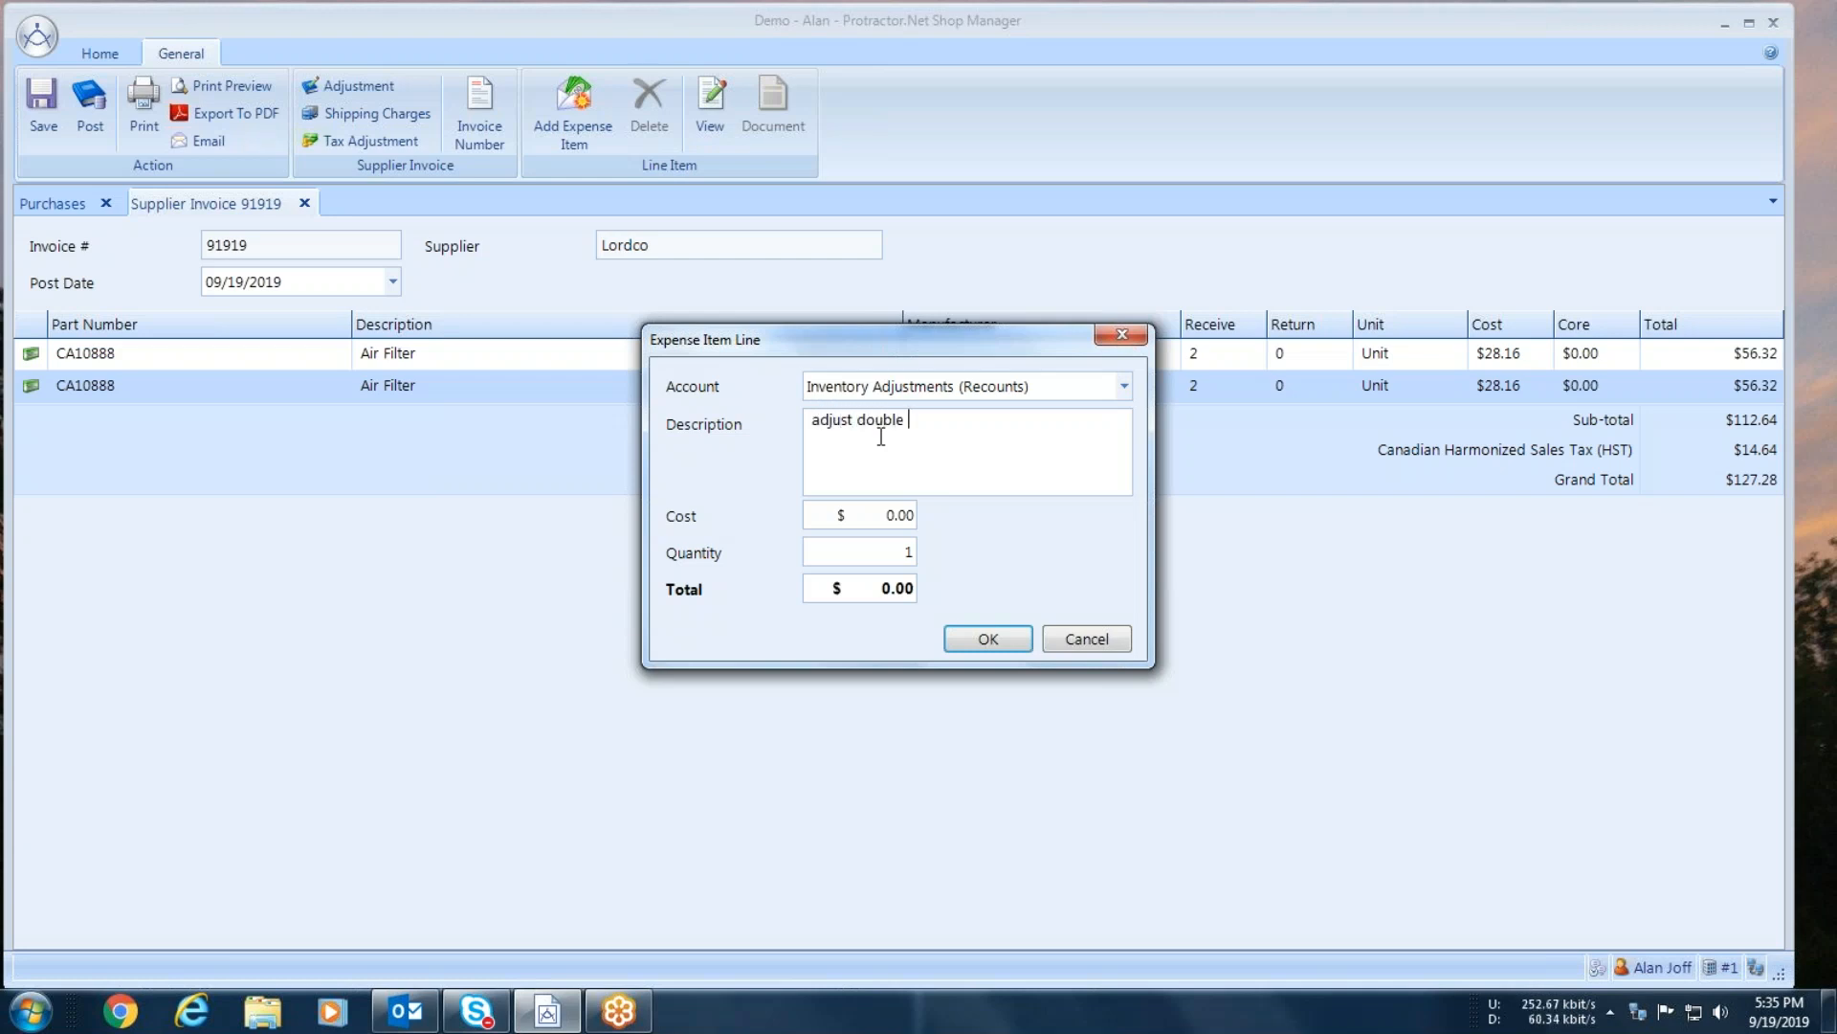
{"action": "type", "text": "entry"}
Step: Give the expense item quantity 2 and a total of -56.32, add it, and post invoice 91919 to the payable account
{"action": "left_click", "coordinate": [873, 515]}
{"action": "type", "text": "28.16"}
{"action": "left_click", "coordinate": [904, 557]}
{"action": "type", "text": "2"}
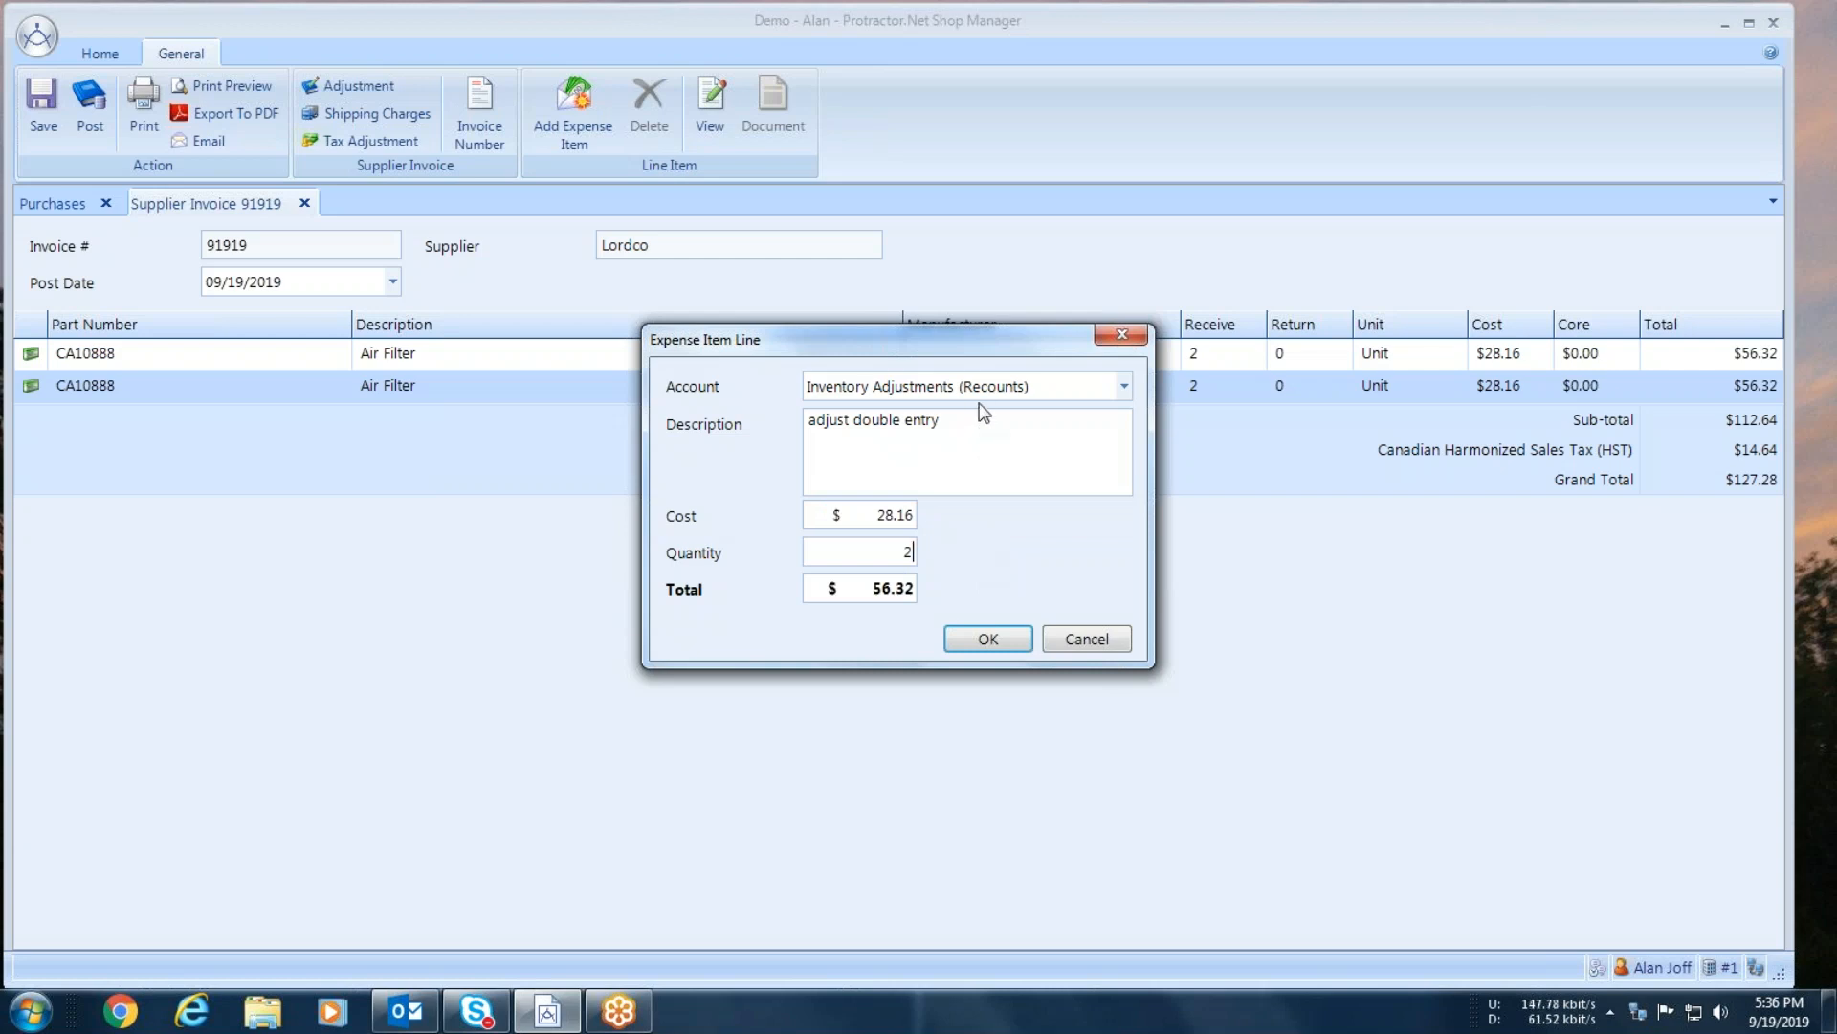
{"action": "left_click", "coordinate": [871, 591]}
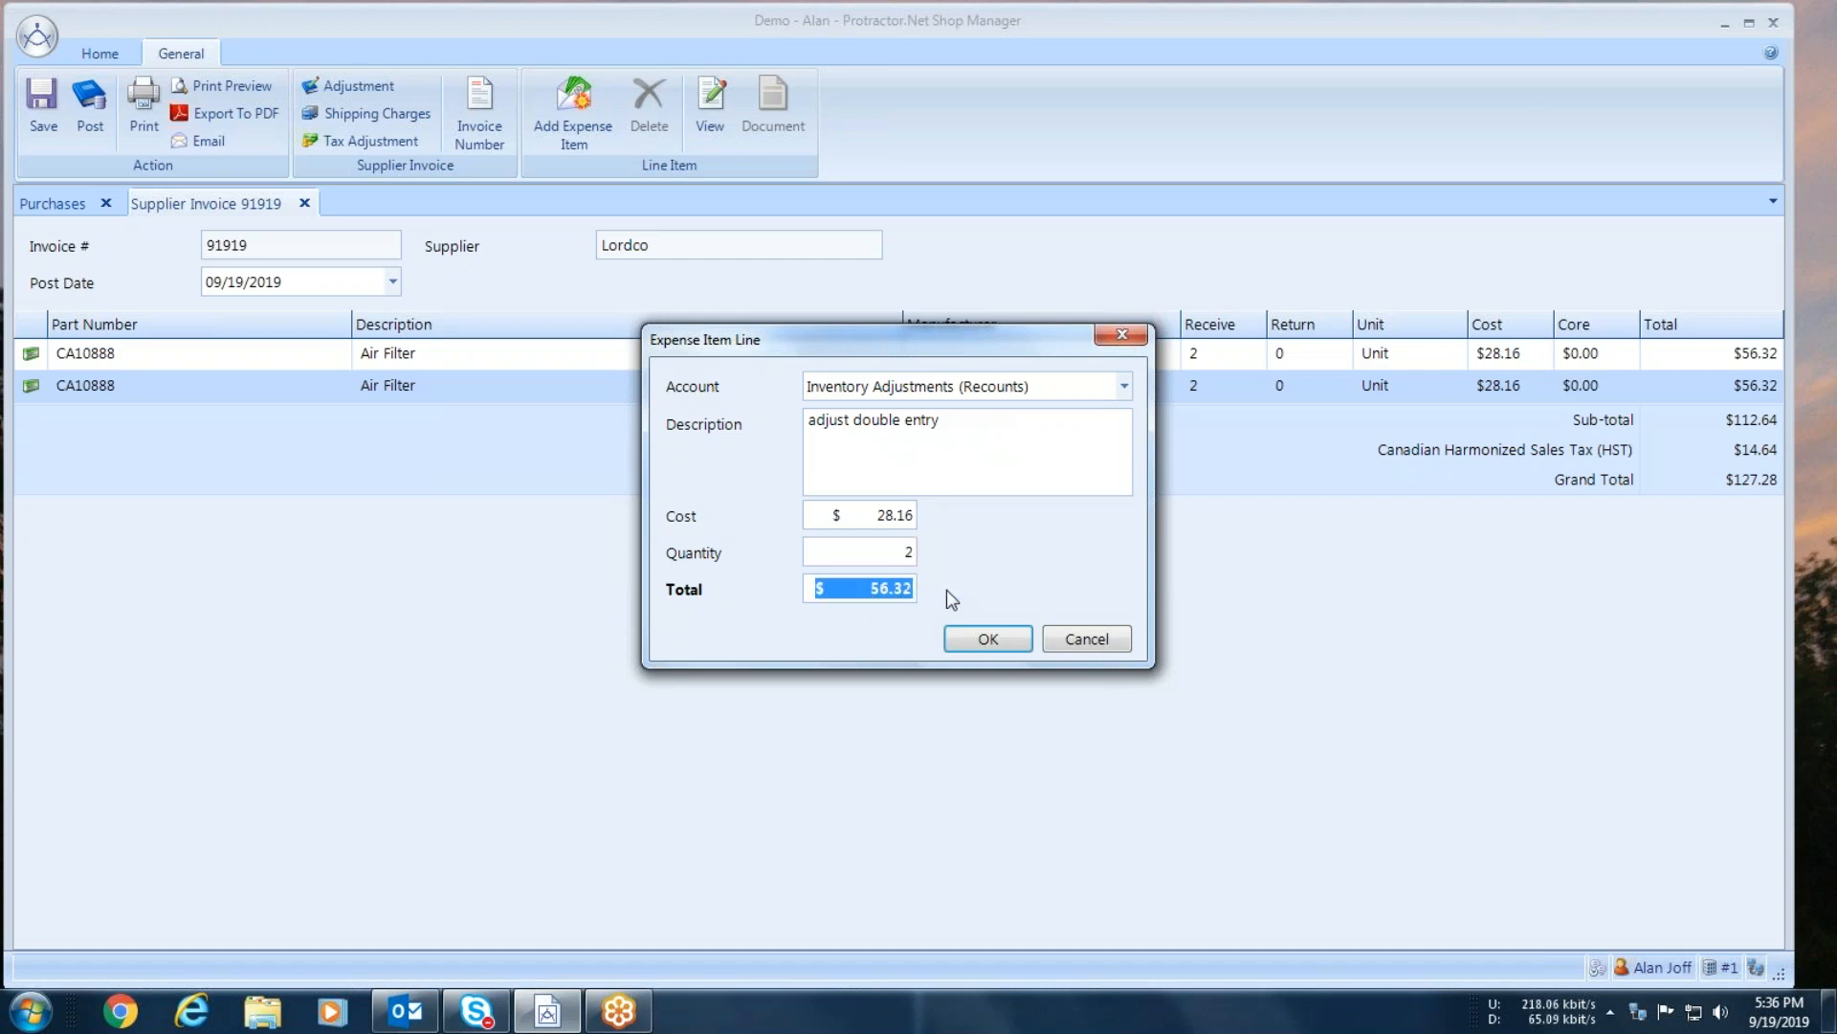
{"action": "type", "text": "-56.32"}
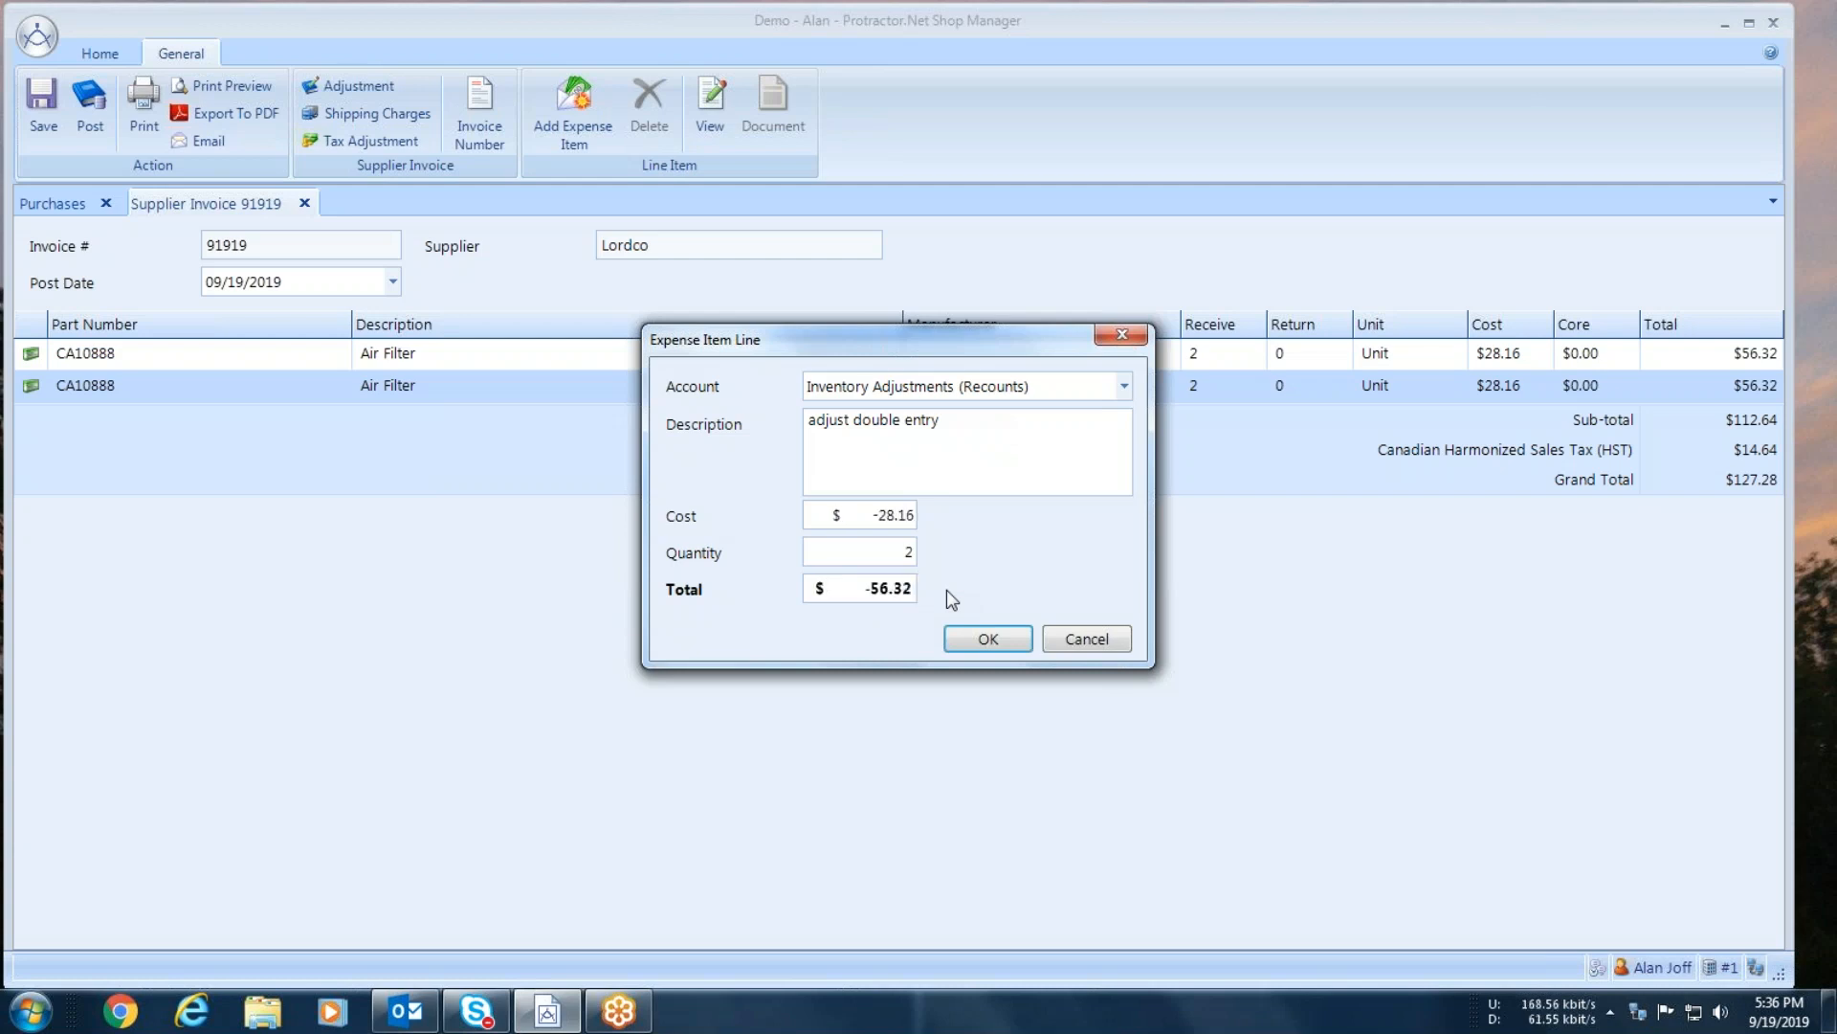
{"action": "left_click", "coordinate": [984, 640]}
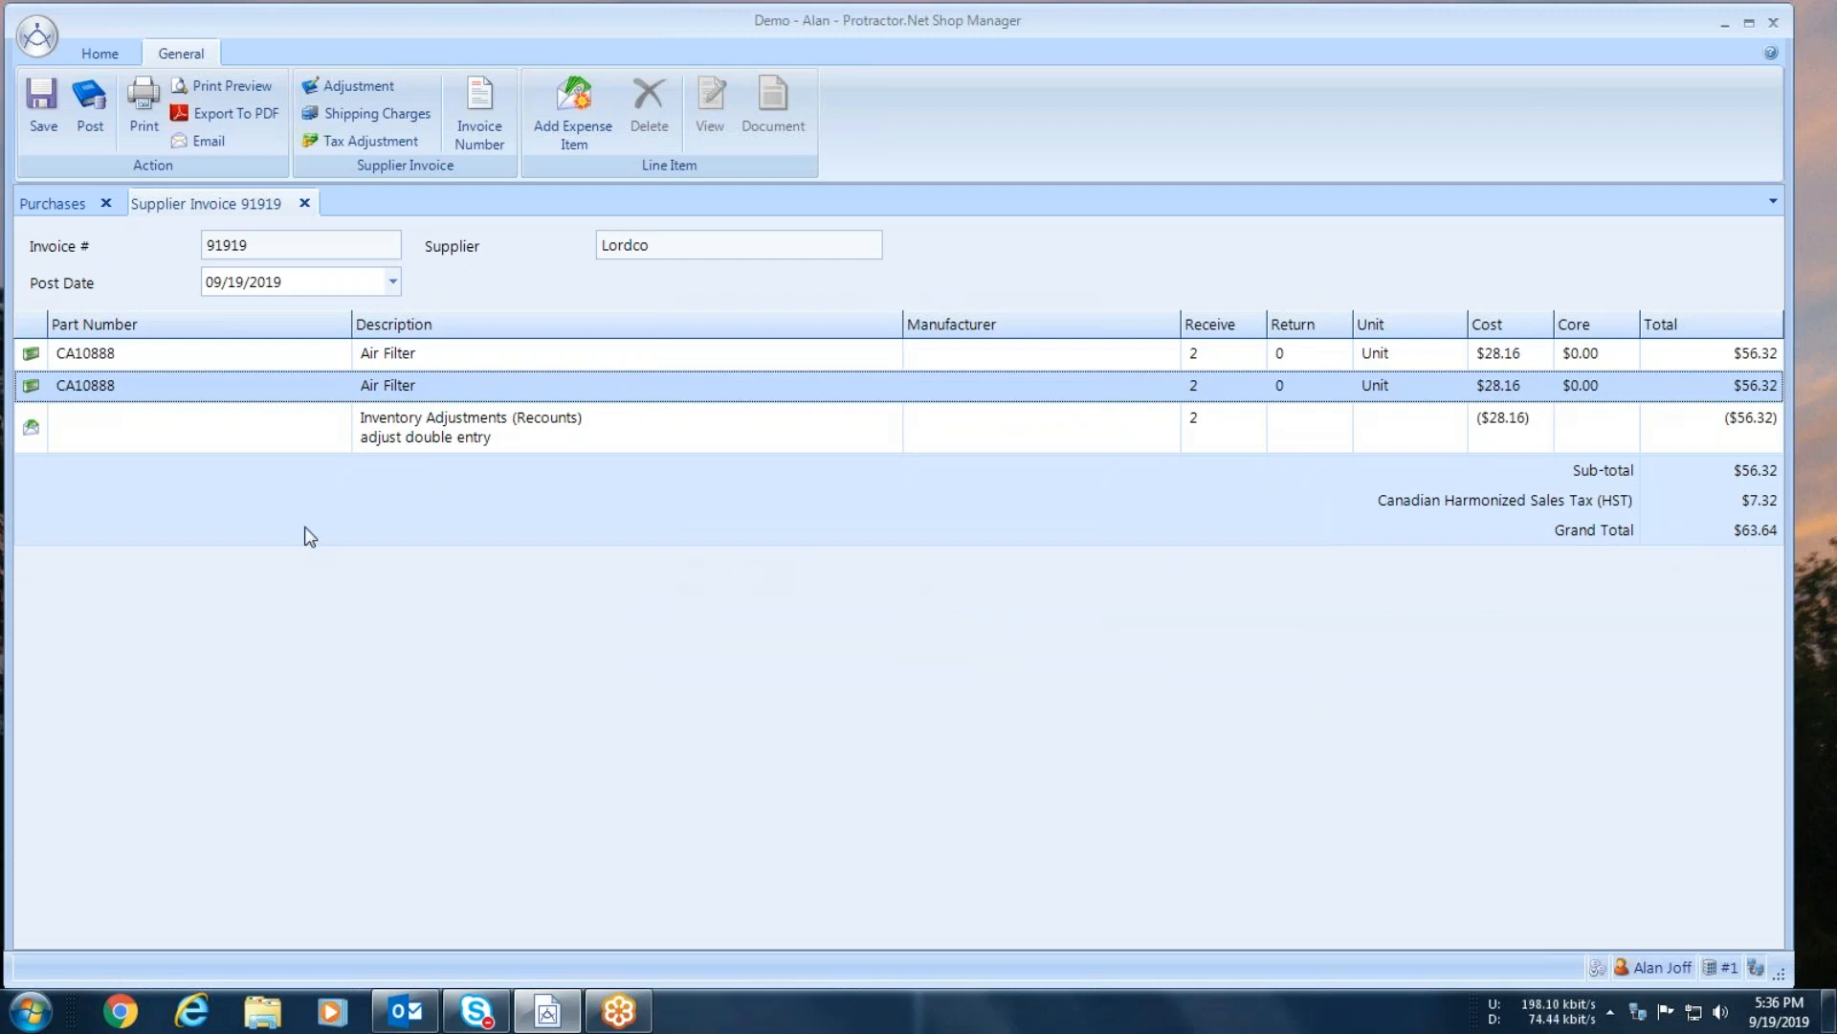
{"action": "left_click", "coordinate": [90, 104]}
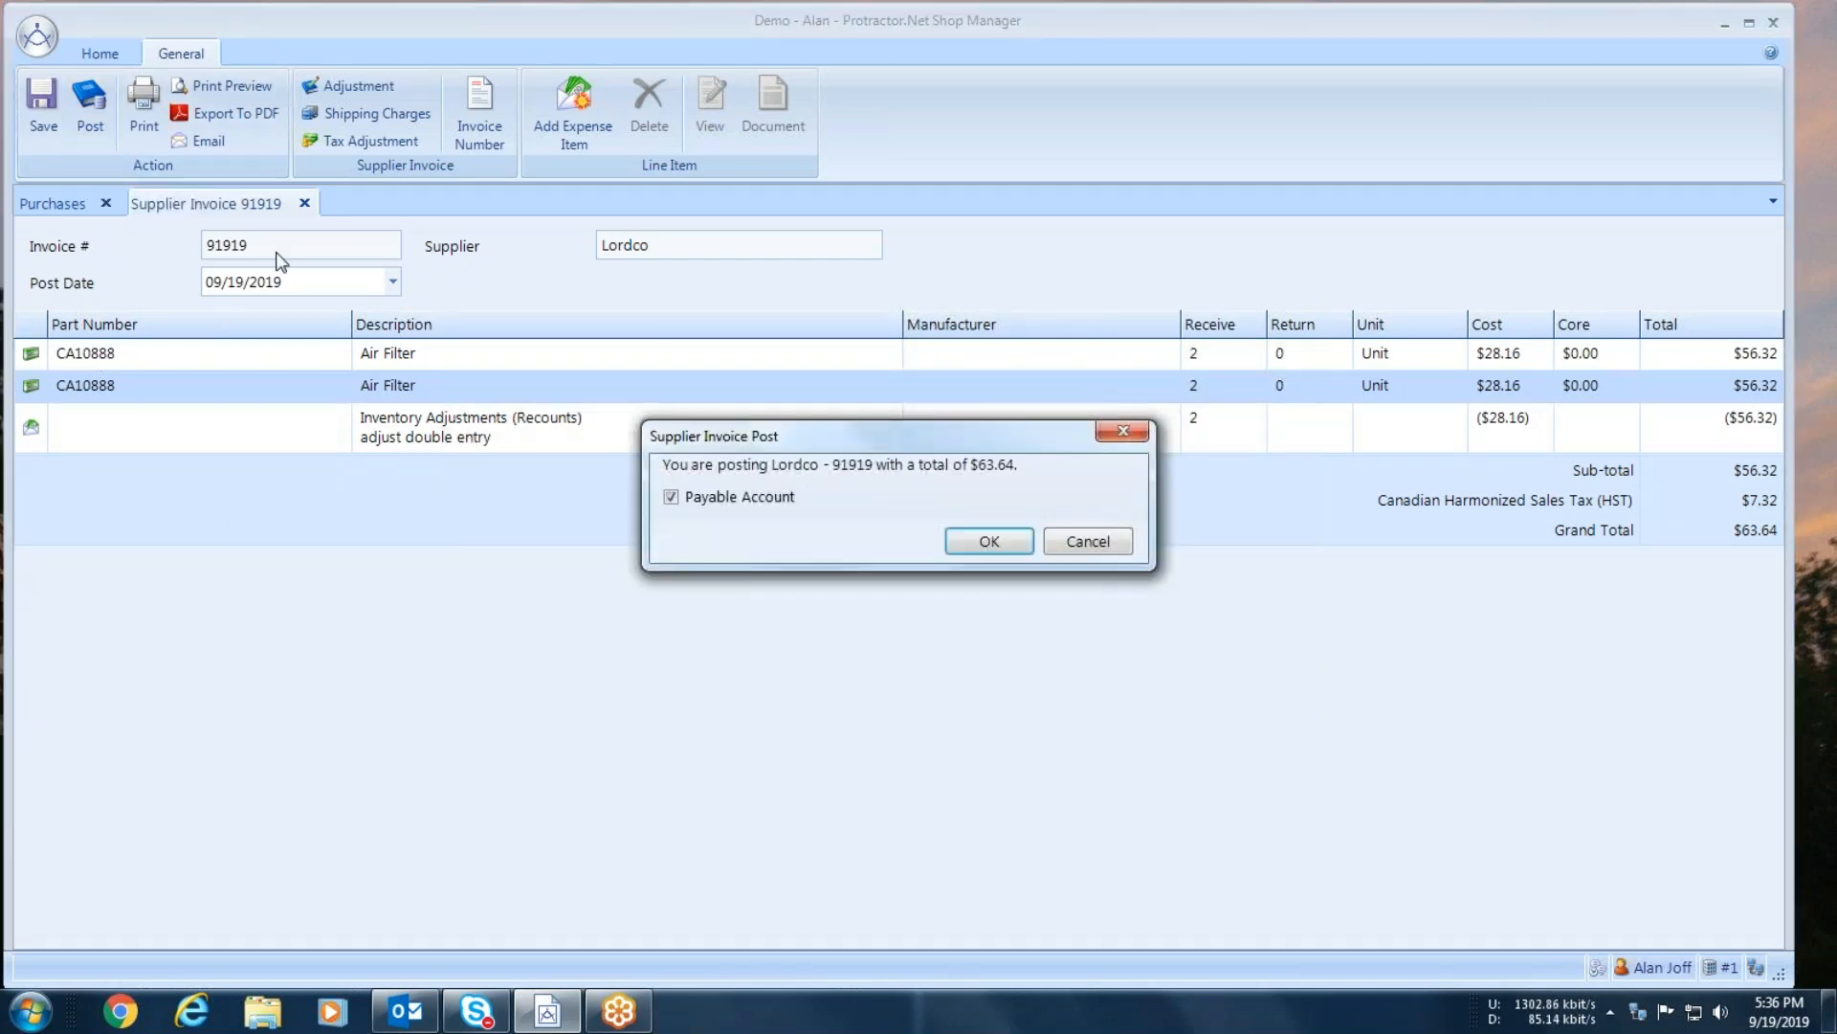
{"action": "left_click", "coordinate": [990, 538]}
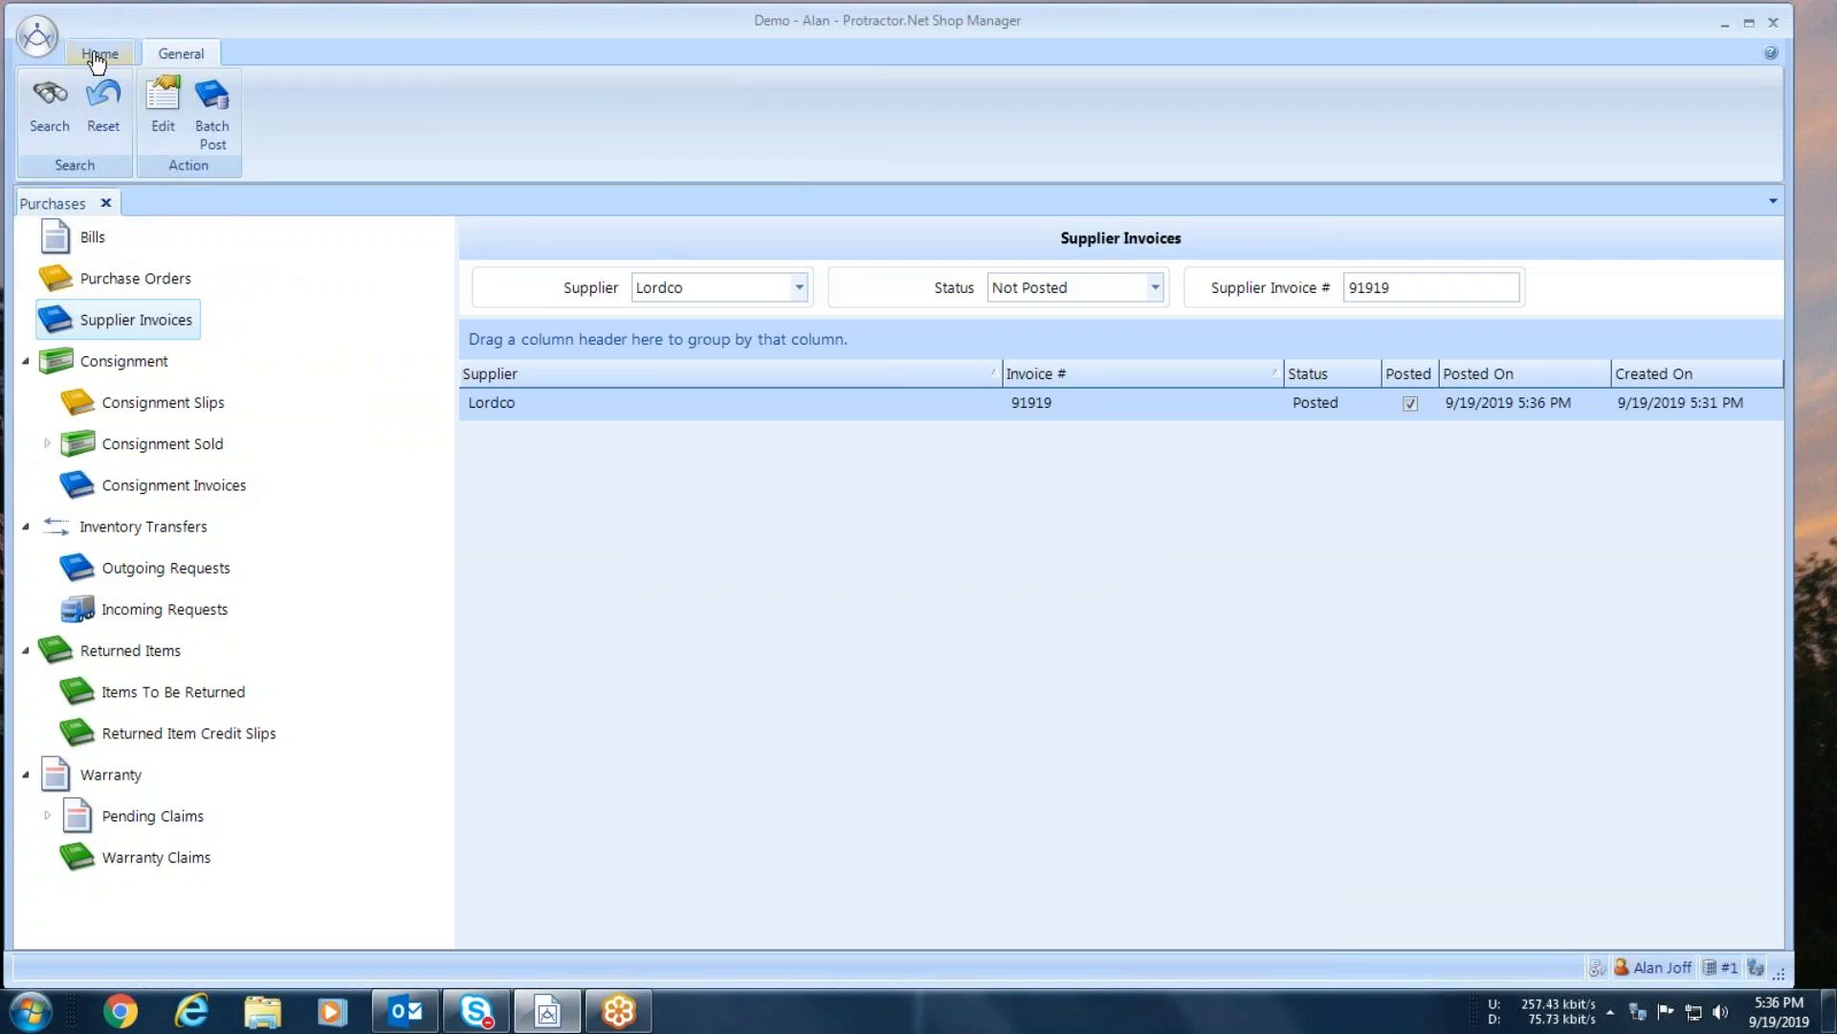
Step: Reopen the general ledger, search for "rec" and check the invoice adjustment in the Inventory Adjustments (Recounts) journal
{"action": "left_click", "coordinate": [96, 58]}
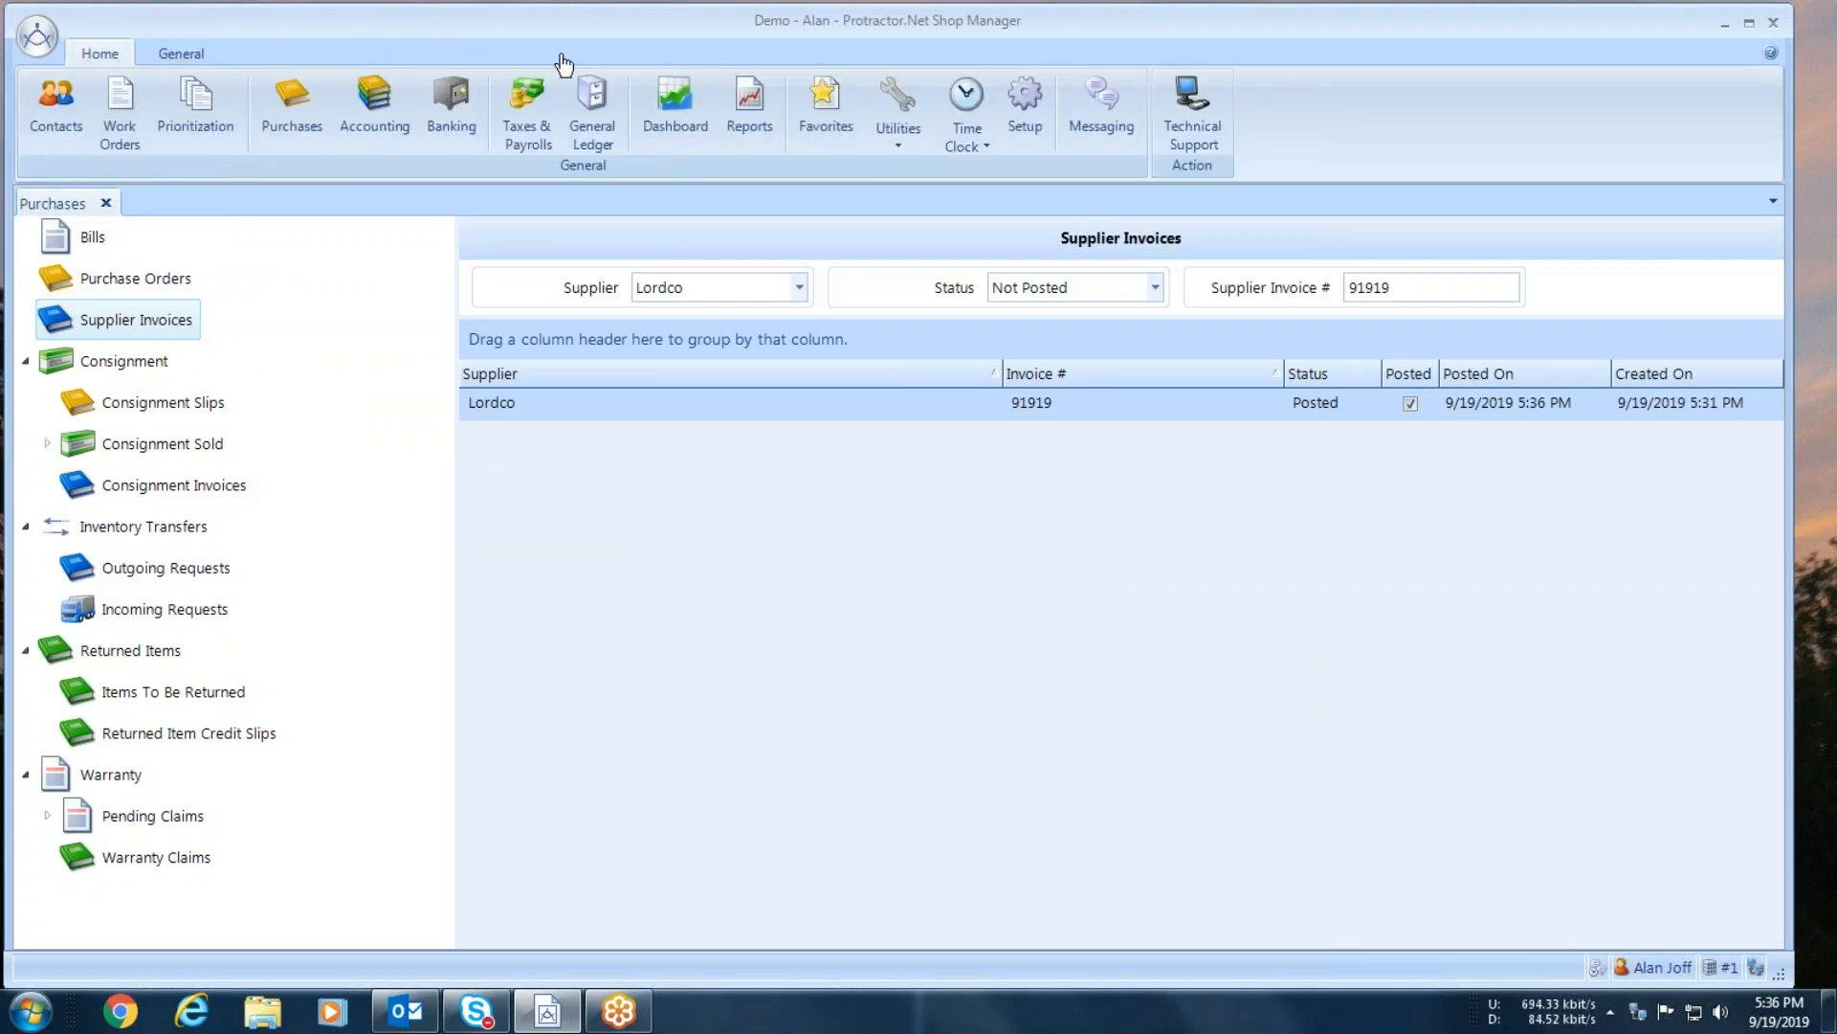
{"action": "left_click", "coordinate": [594, 110]}
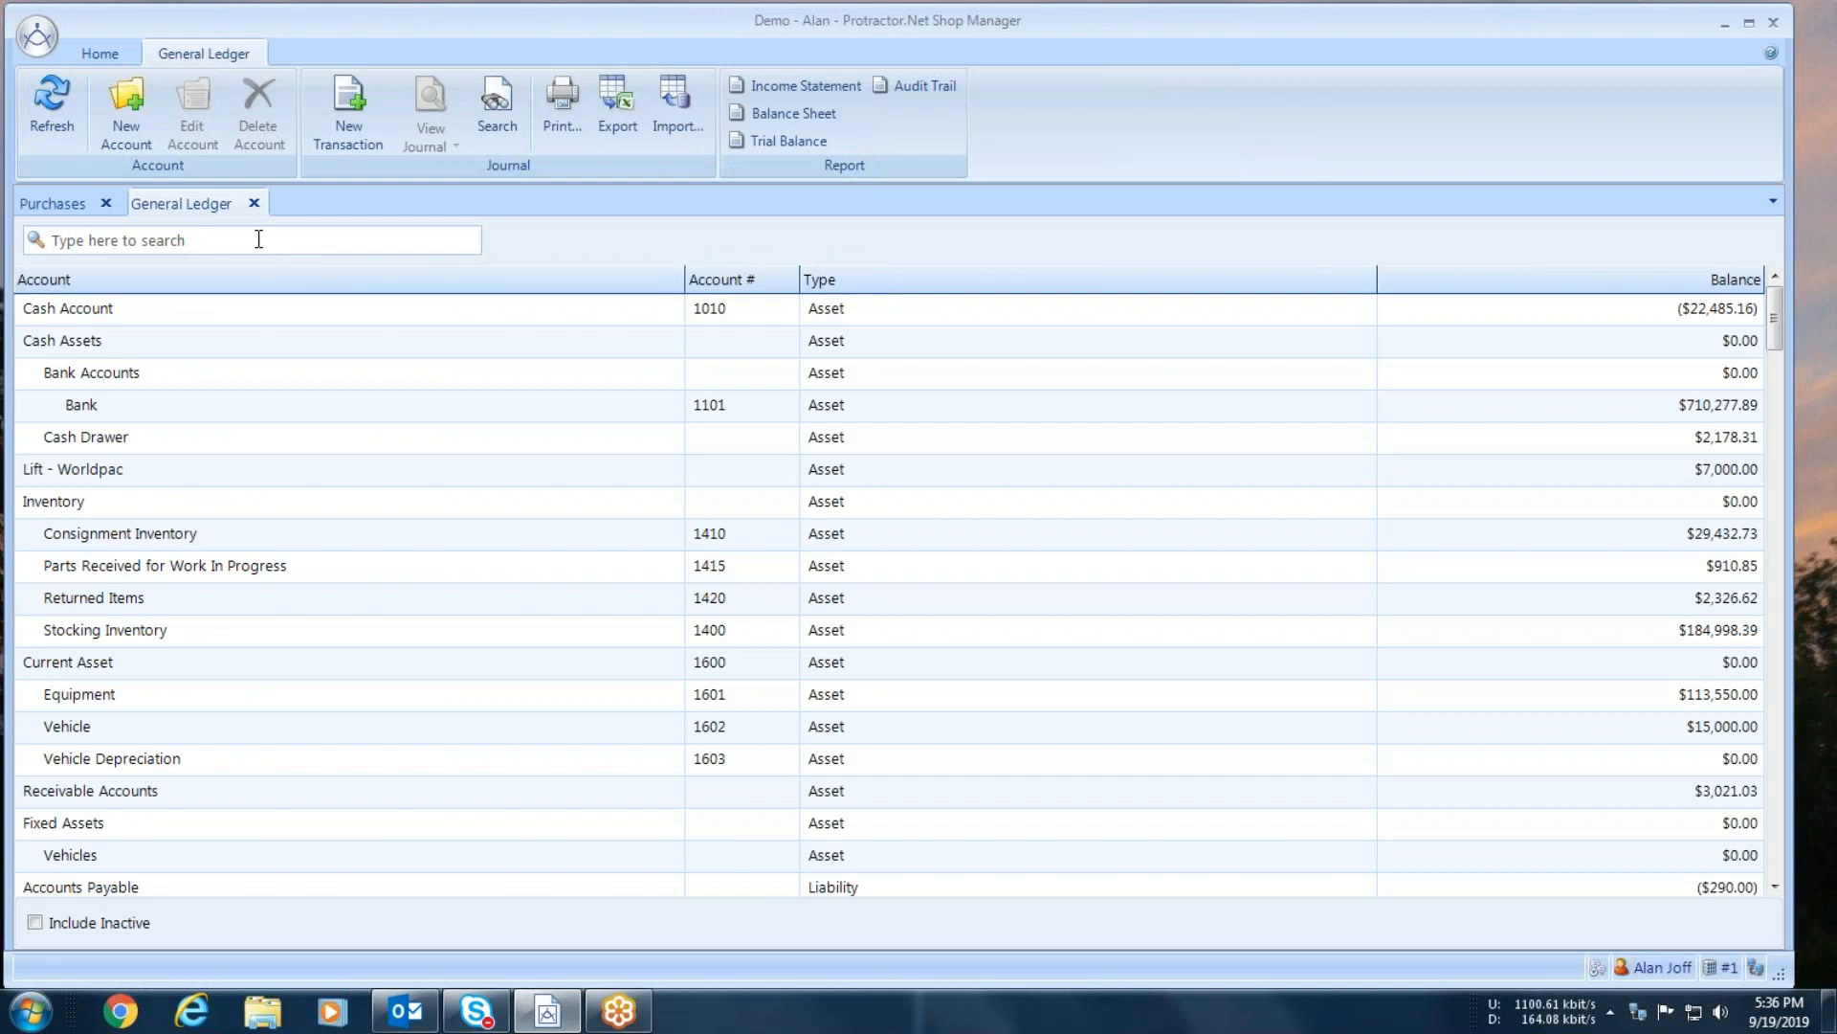
{"action": "type", "text": "rc"}
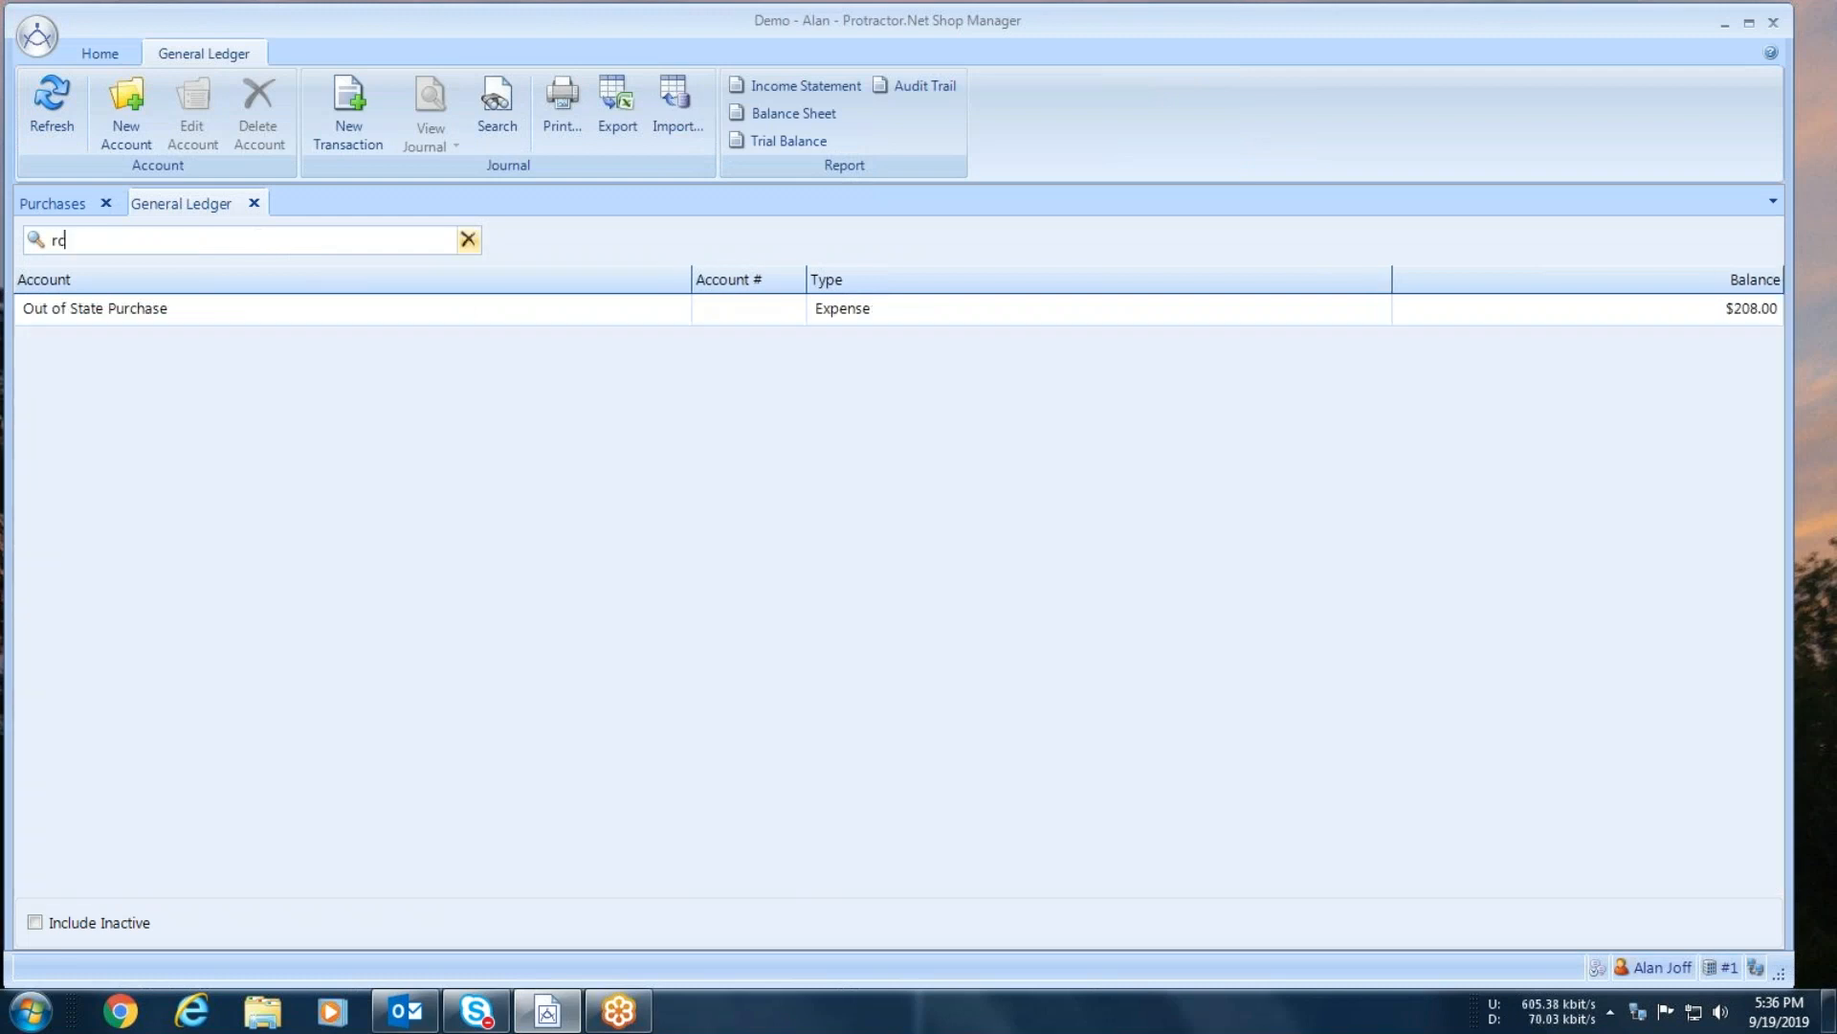
{"action": "type", "text": "oun"}
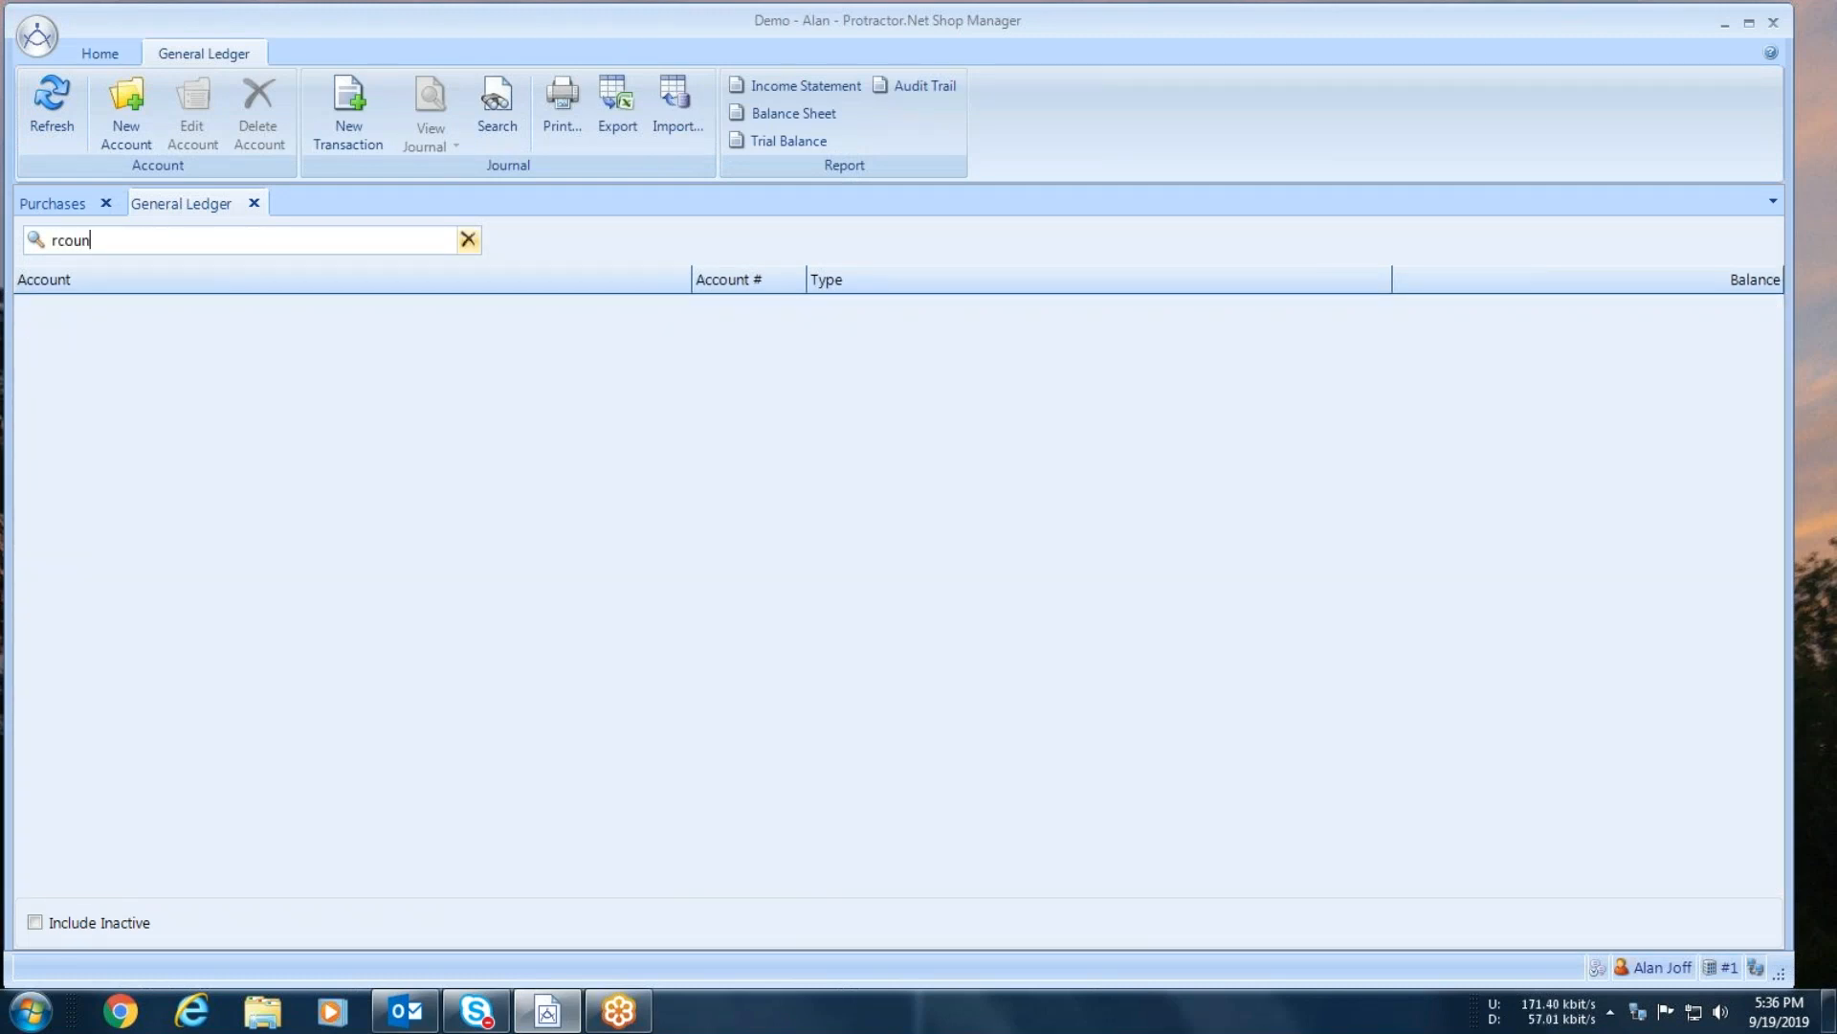
{"action": "key", "text": "BackSpace"}
{"action": "key", "text": "BackSpace"}
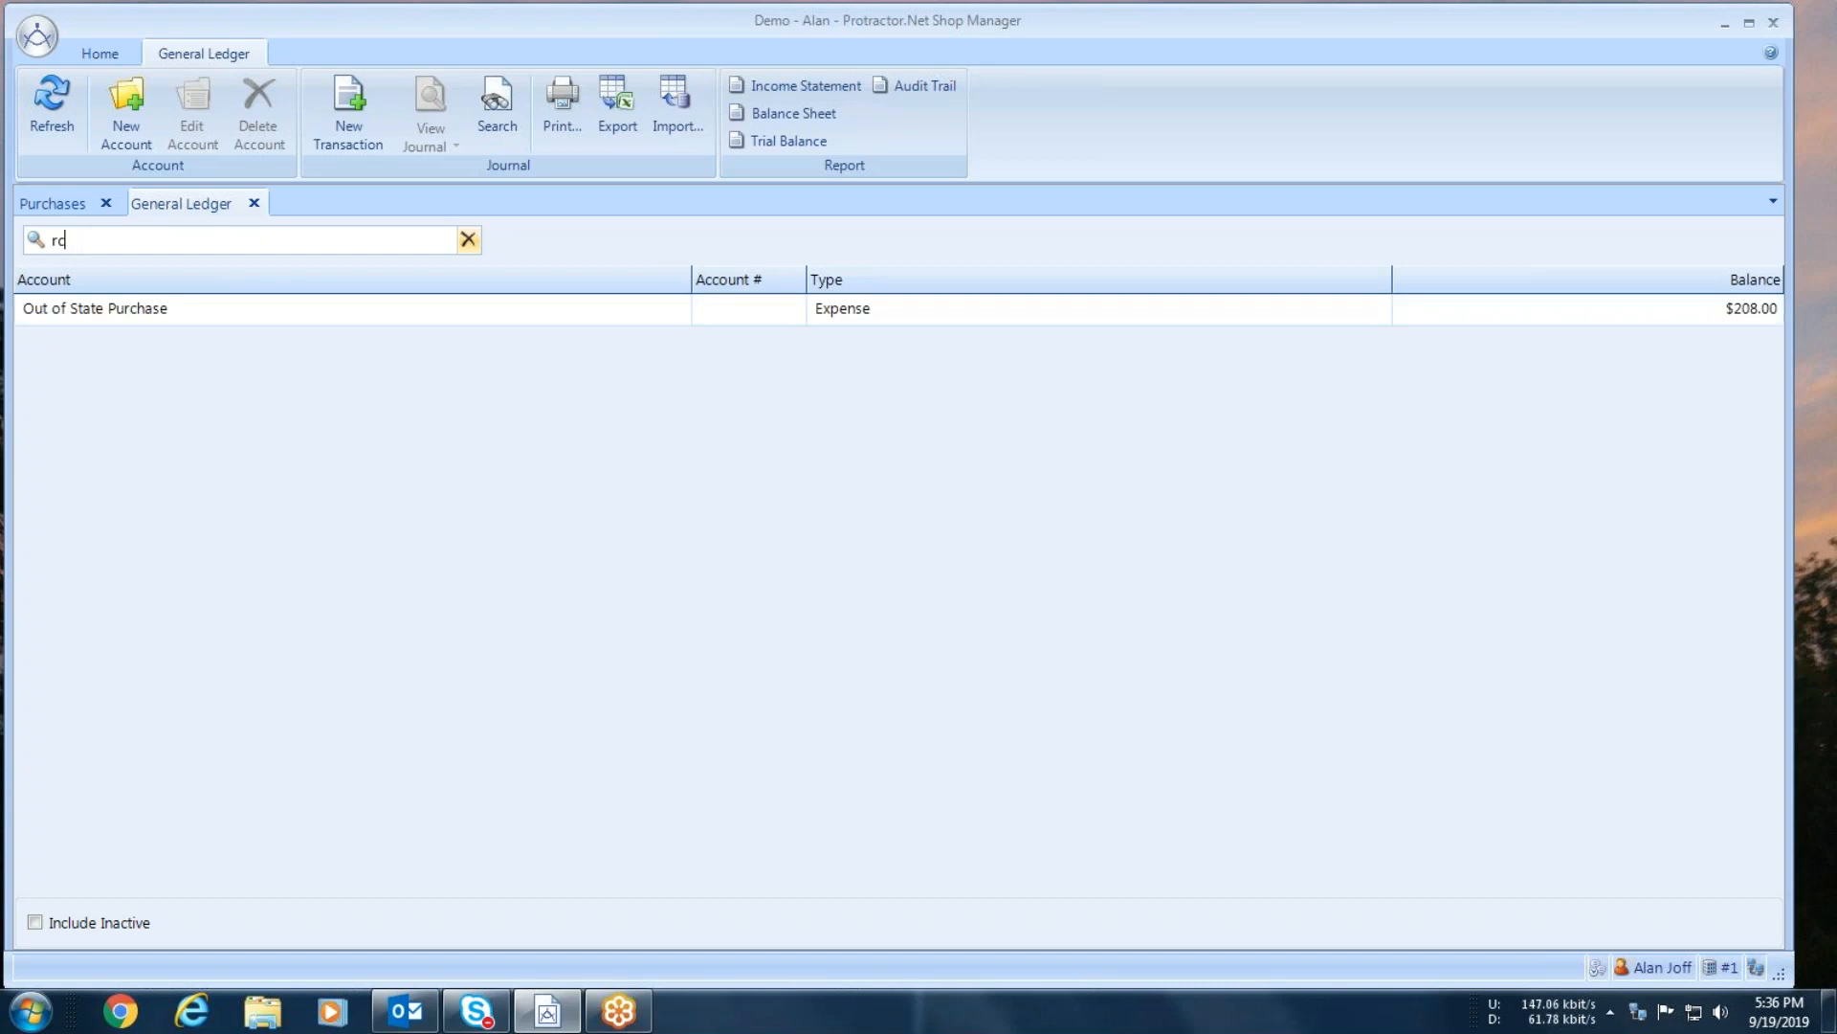
{"action": "type", "text": "ec"}
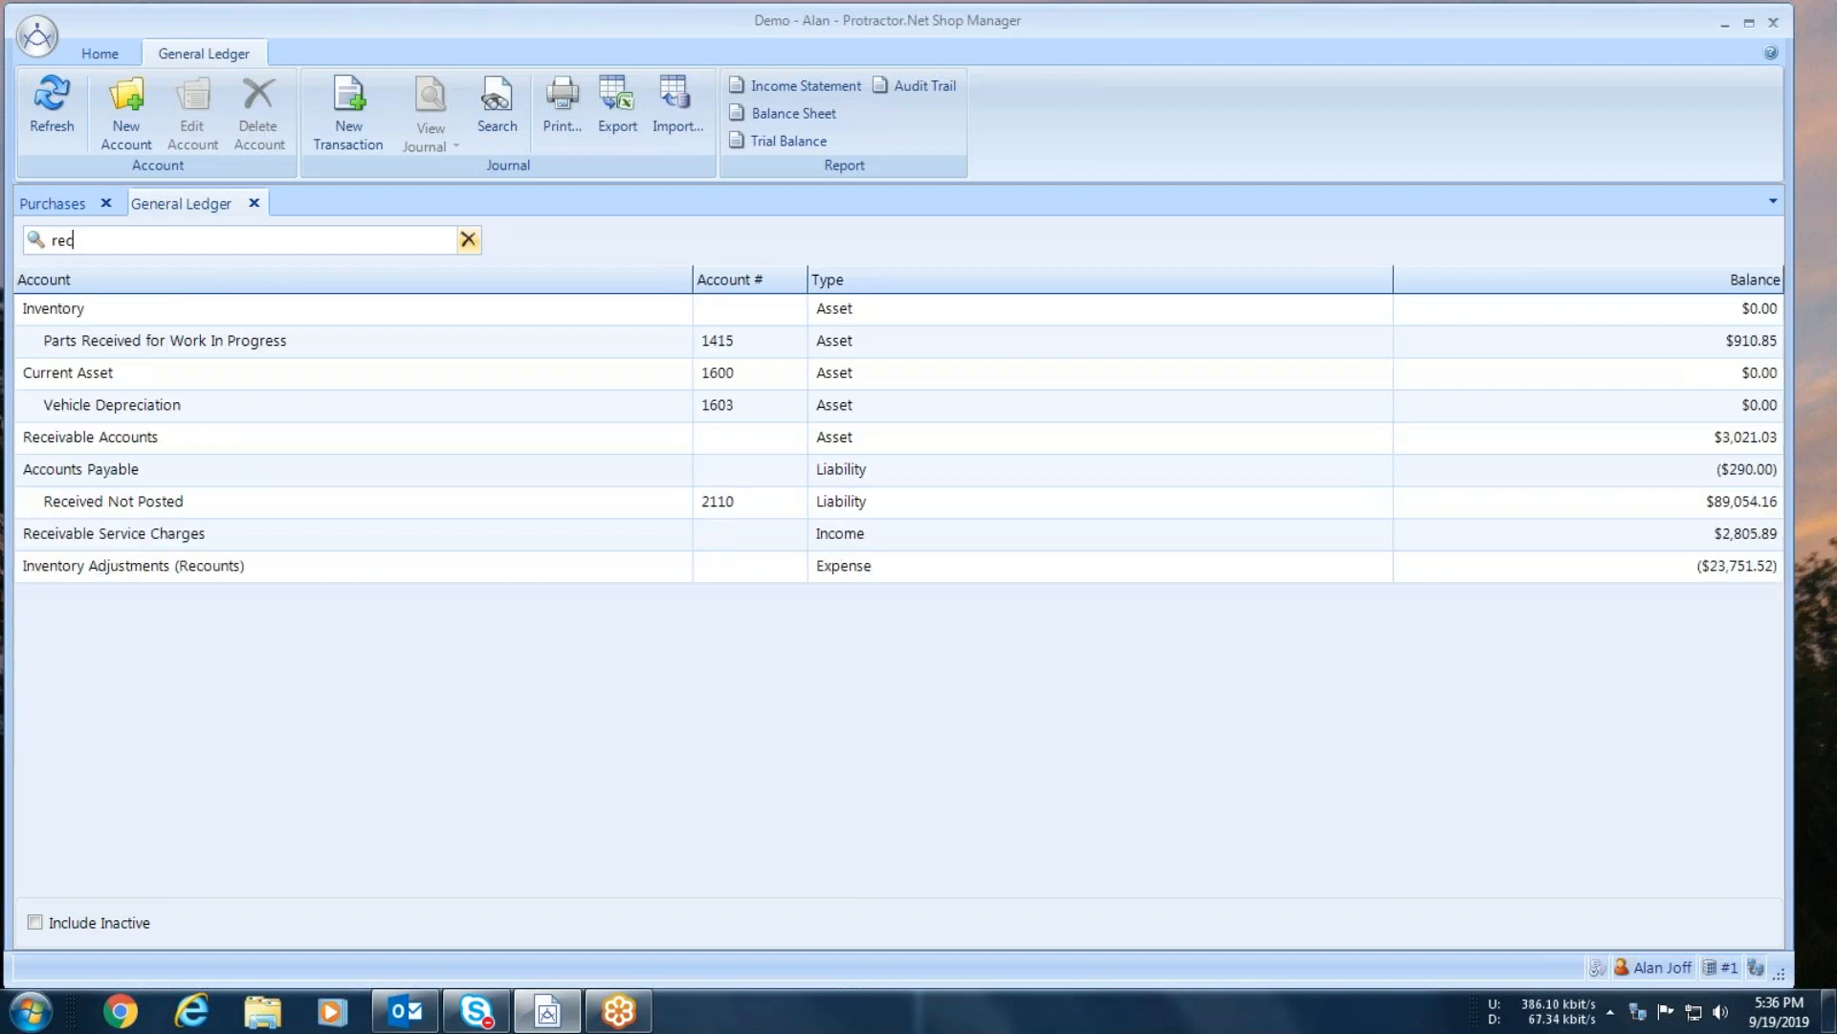
{"action": "double_click", "coordinate": [313, 571]}
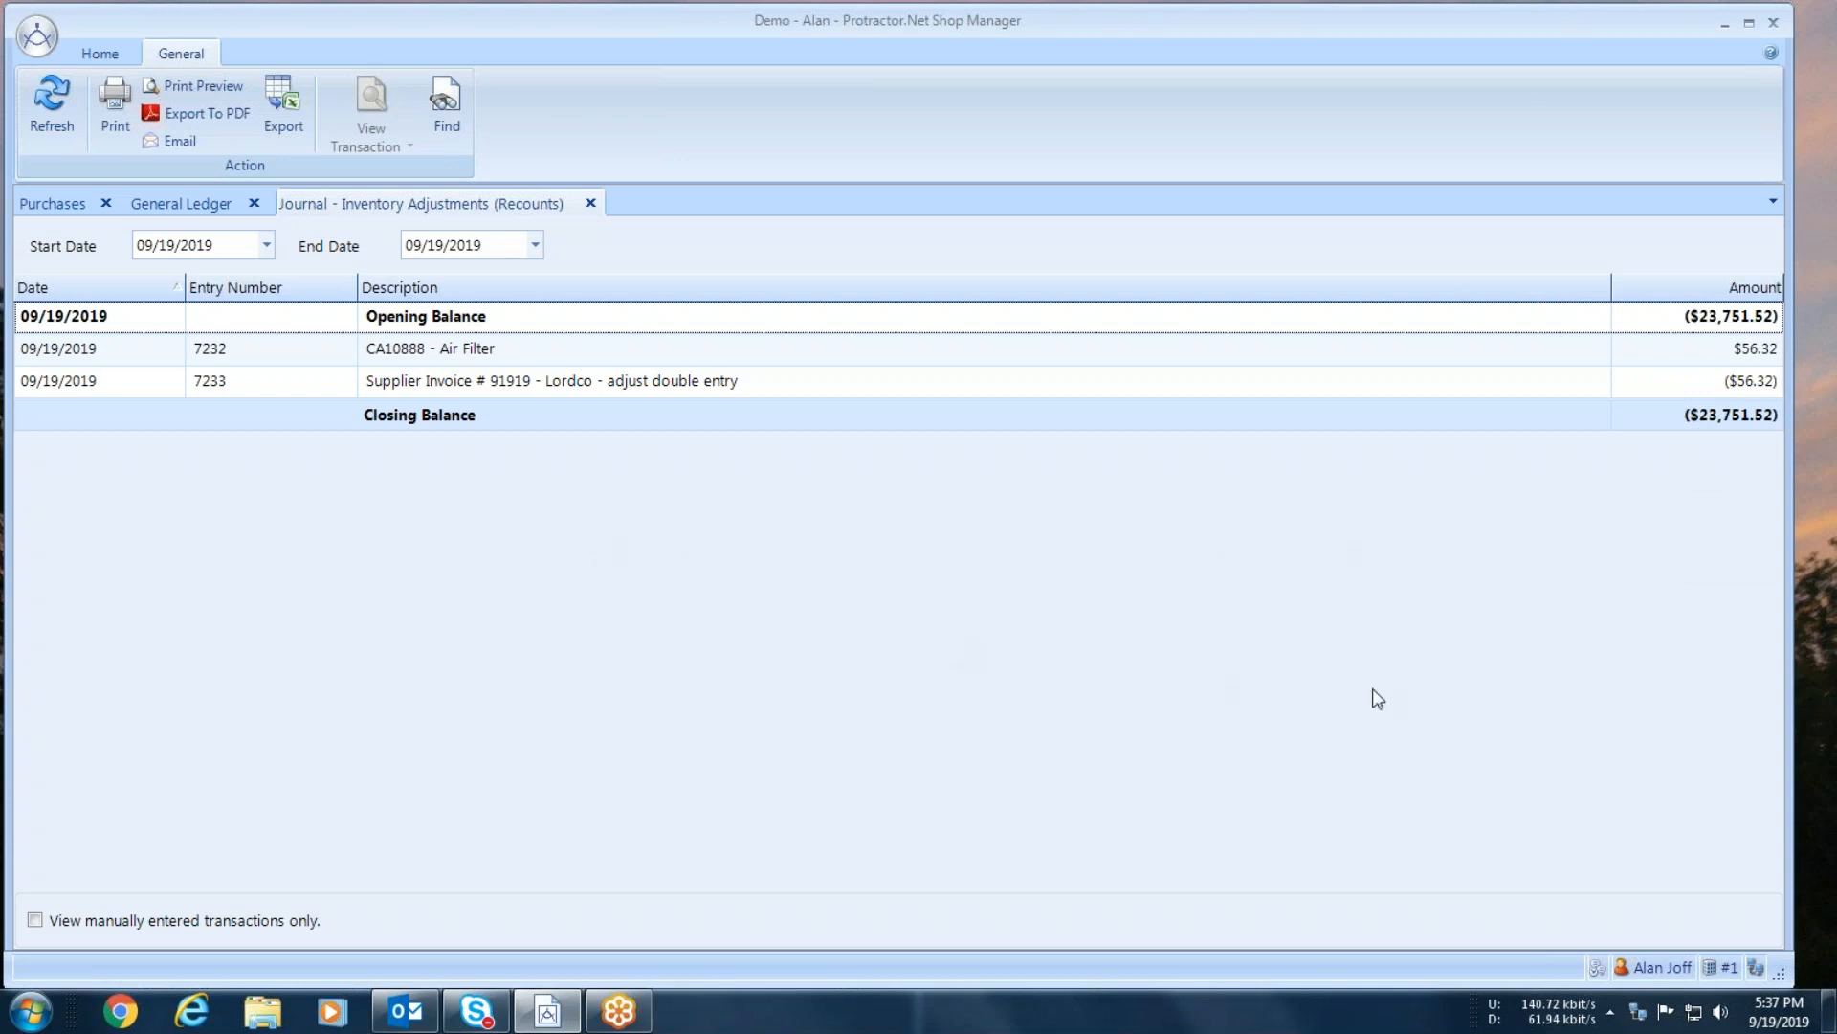
{"action": "left_click", "coordinate": [1819, 668]}
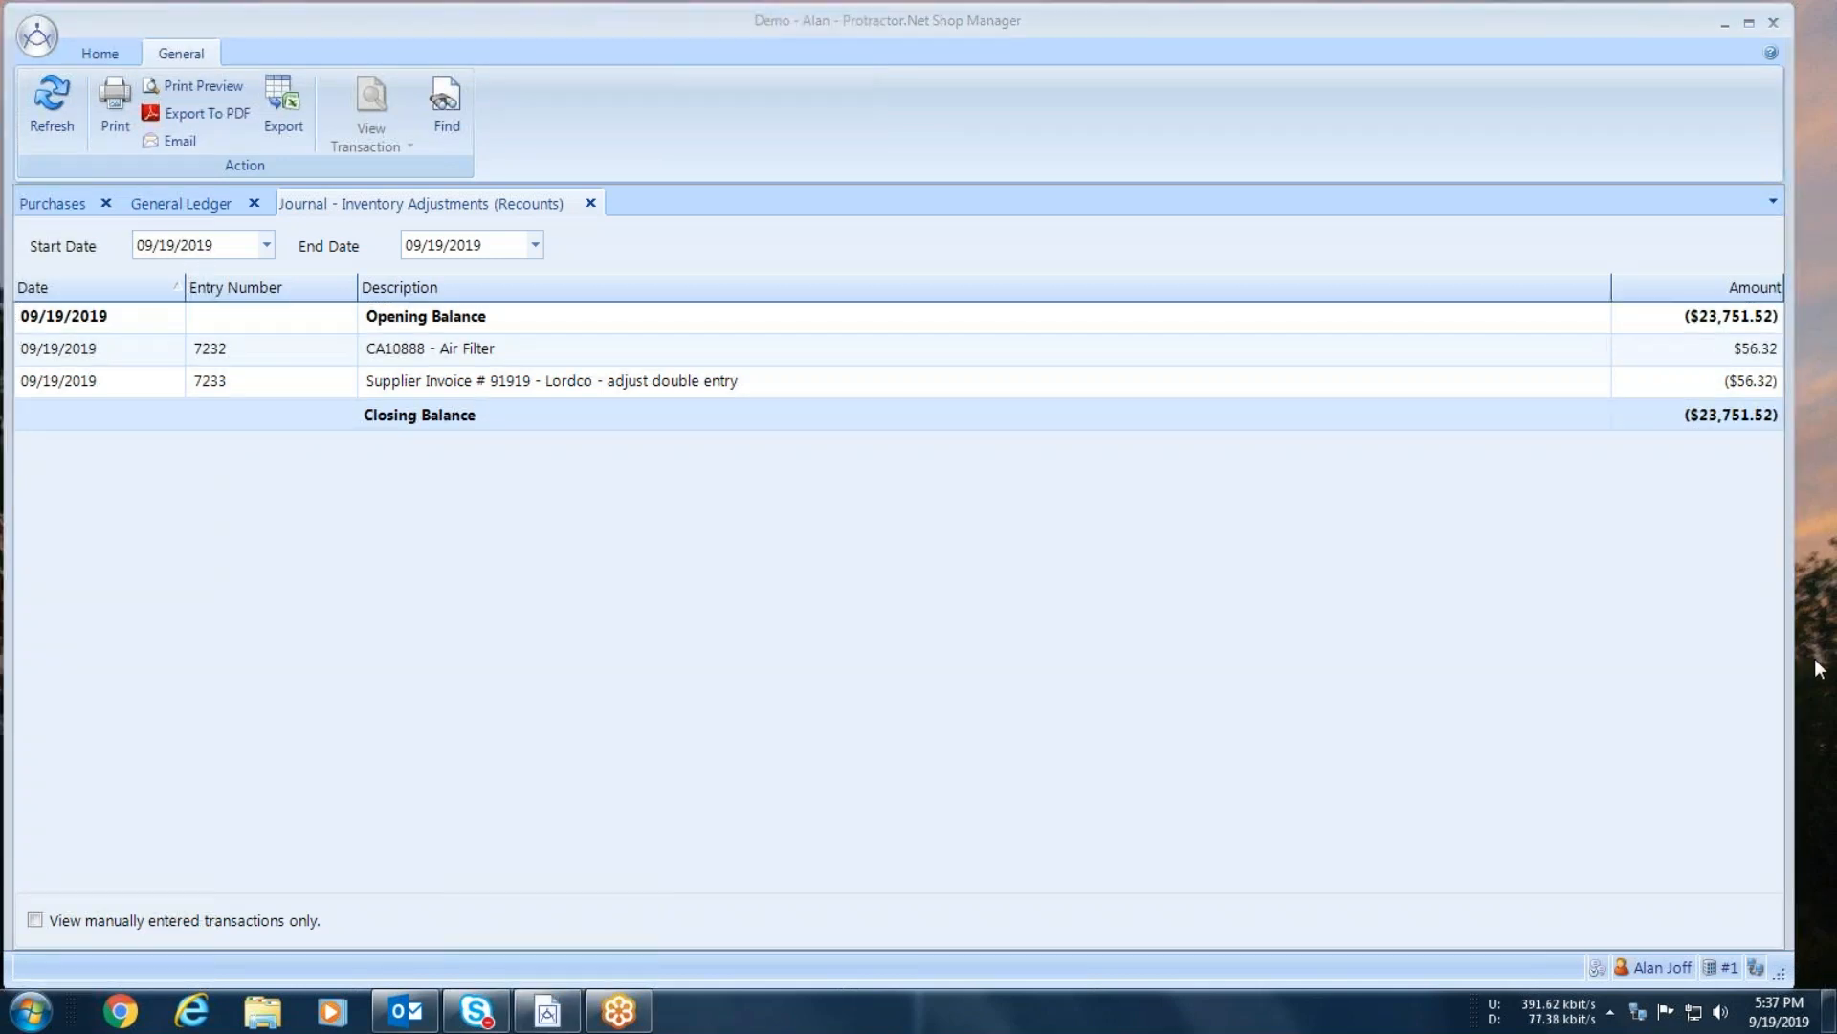